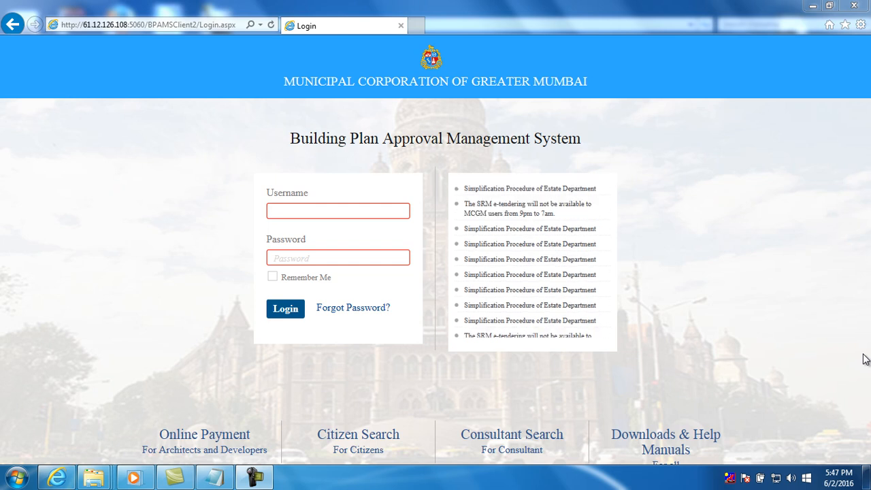
Sign in to AutoDCR with the user's login name and password to reach the dashboard
click(334, 211)
text(ajay)
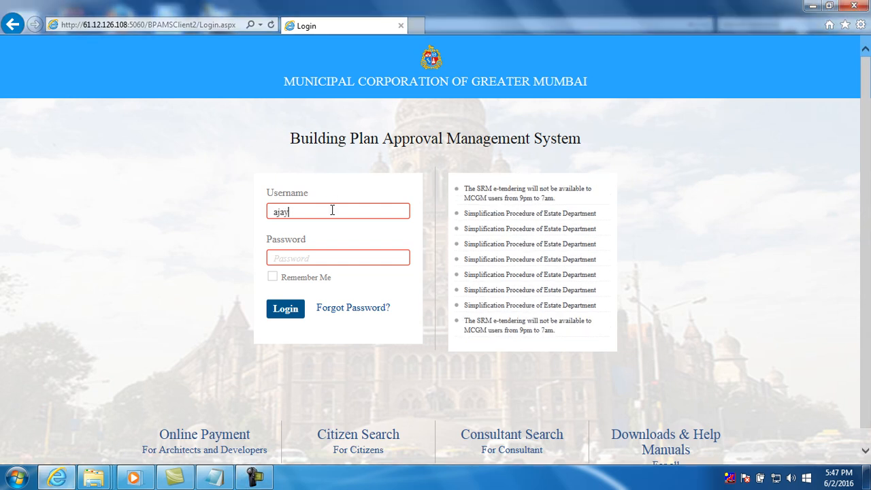
key(Tab)
text(a******)
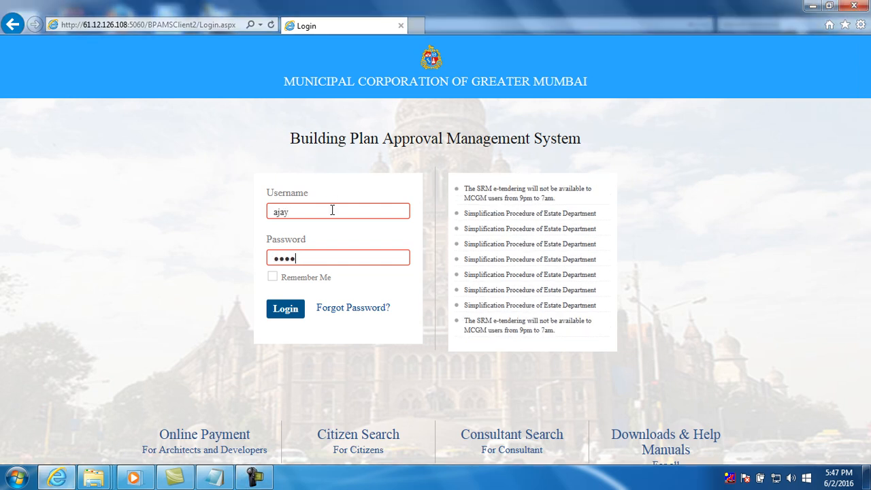
text(*)
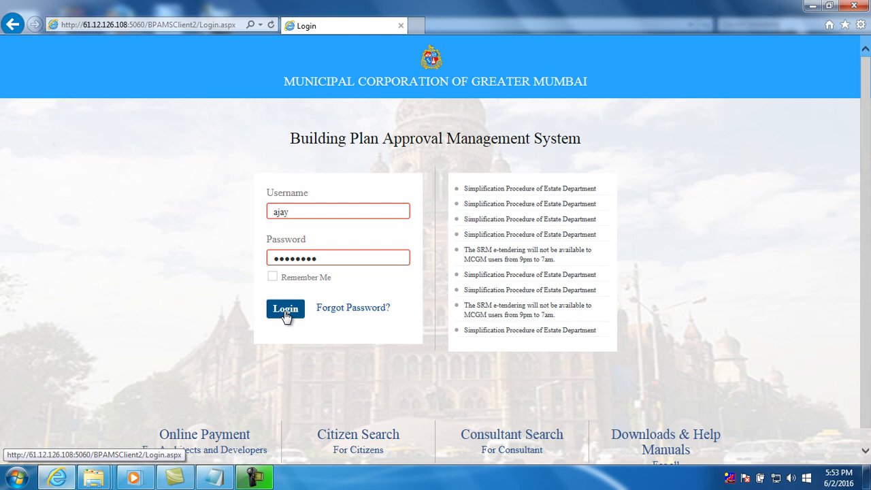
click(285, 310)
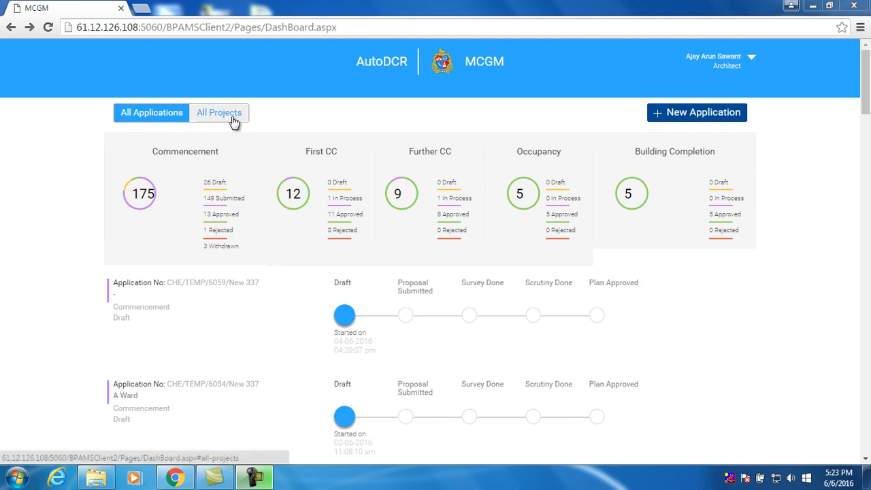
List applications by project and expand ABCD Township's Commencement progress, at Proposal Submitted
click(232, 119)
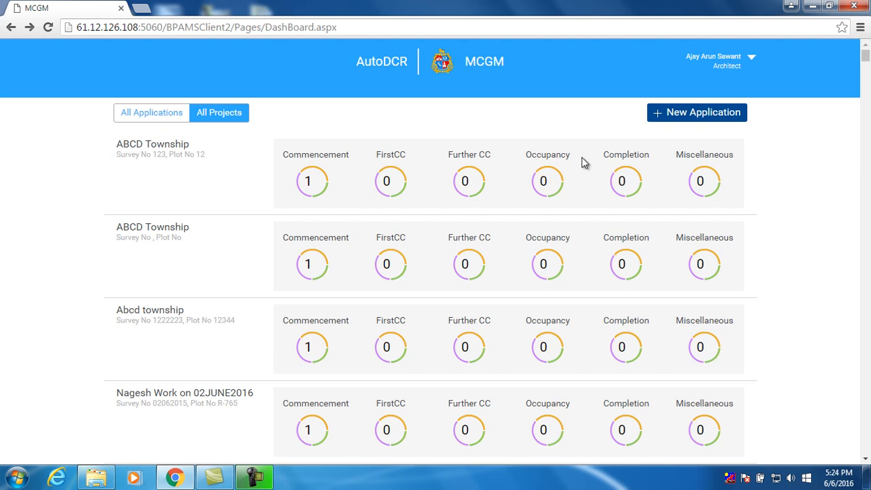
click(326, 156)
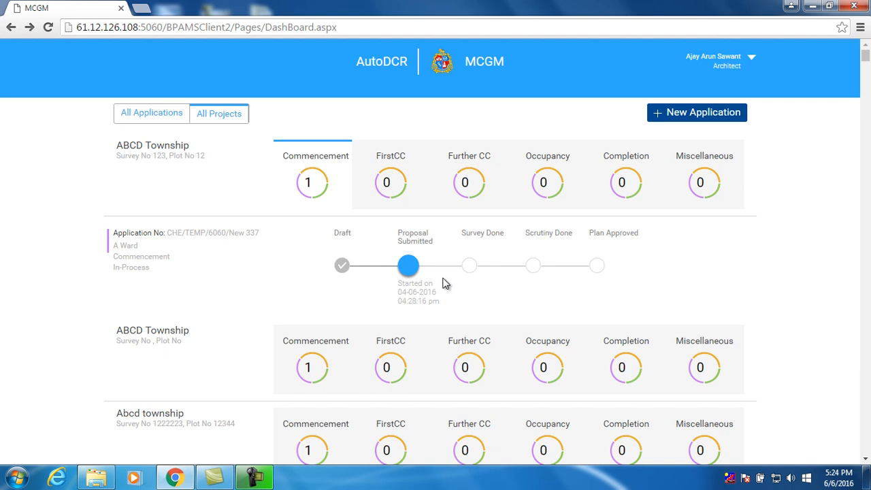
click(701, 113)
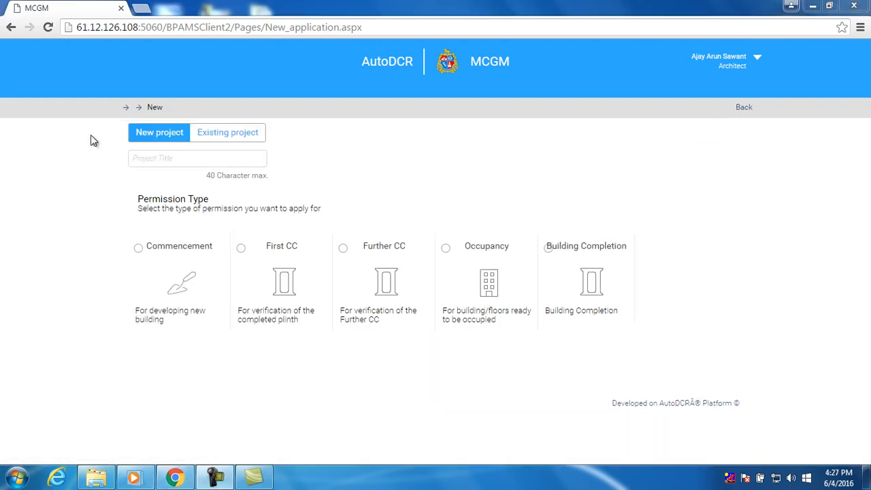
Title the new project 'ABCD Township' and choose Commencement permission
click(153, 160)
text(A)
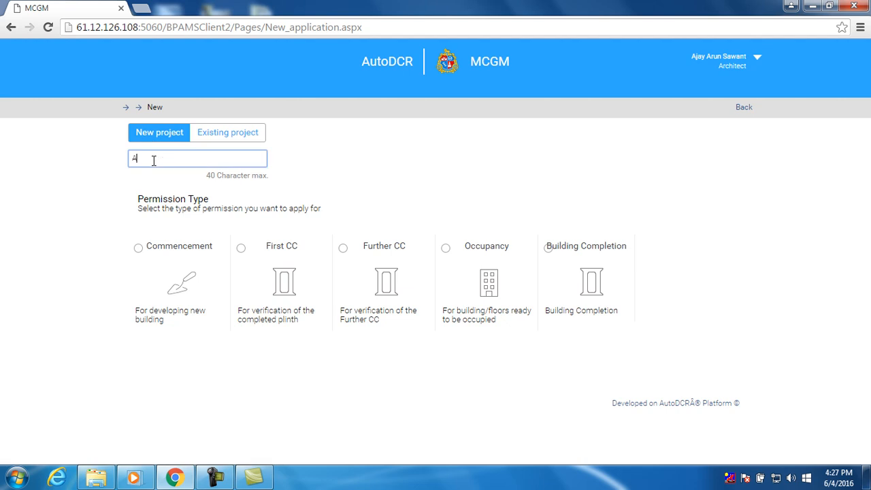
text(BCDtopw)
key(BackSpace)
key(BackSpace)
text(wnship)
click(153, 160)
click(138, 250)
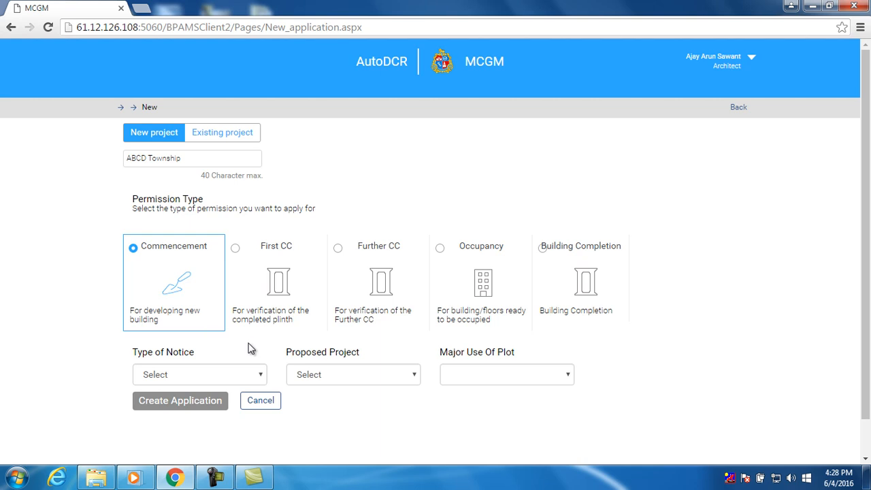
Set notice type New 337, project Proposed Development and plot use Residential
click(262, 381)
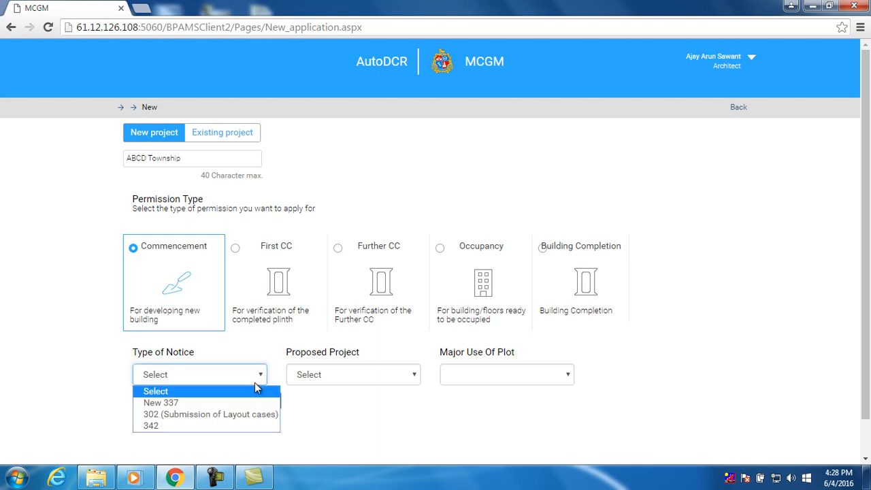
click(246, 403)
click(368, 378)
click(367, 402)
click(506, 379)
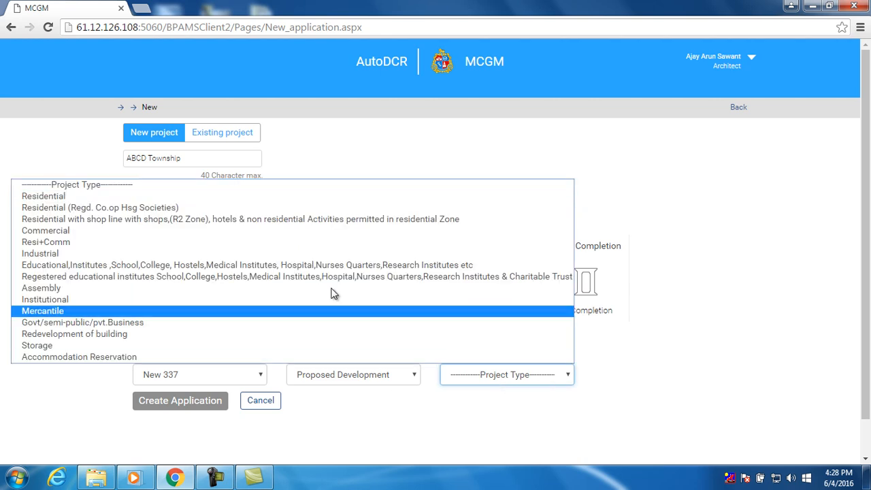
click(244, 197)
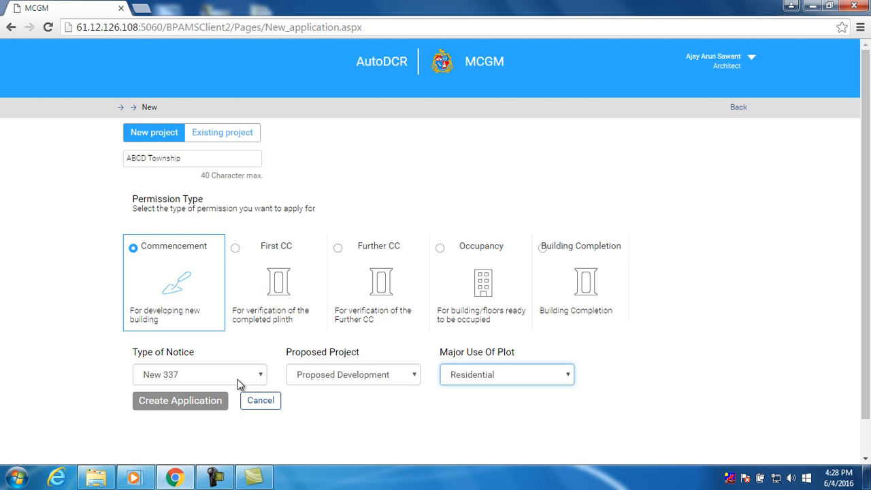
Create Draft application CHE/TEMP/6060/New 337 and open its Annexure Details form
click(202, 401)
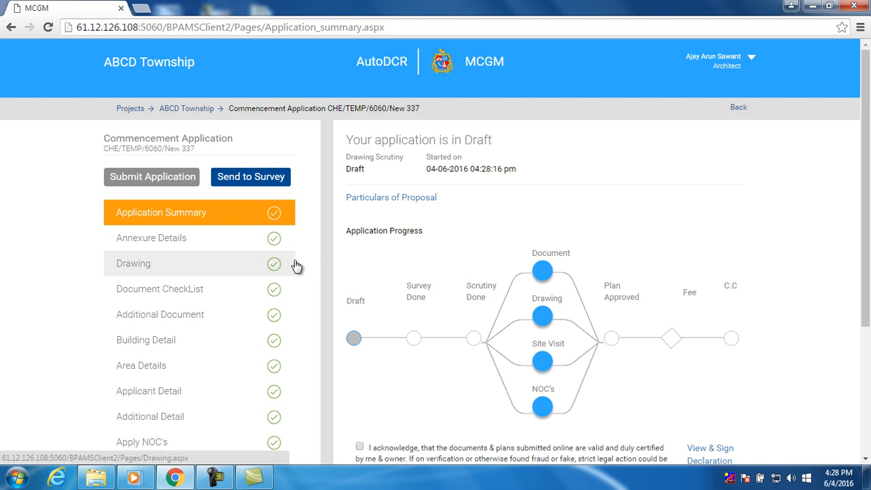
click(231, 246)
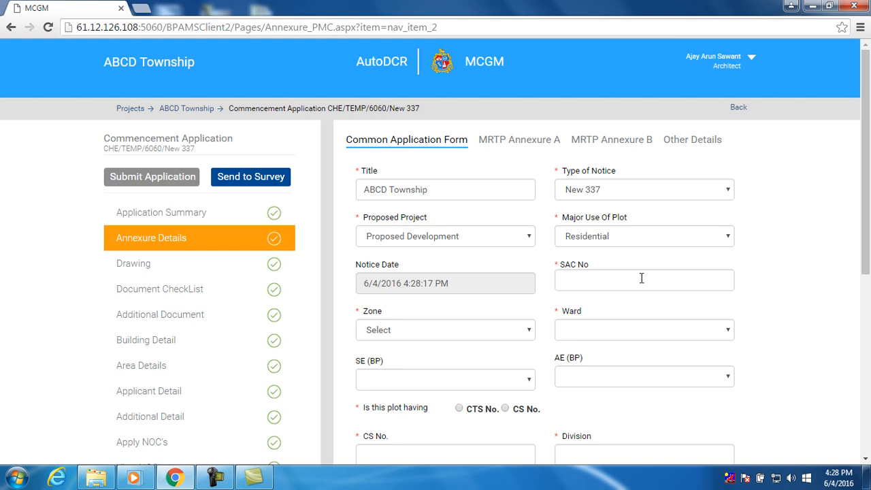
Enter SAC No 1234, zone City and A Ward
click(595, 281)
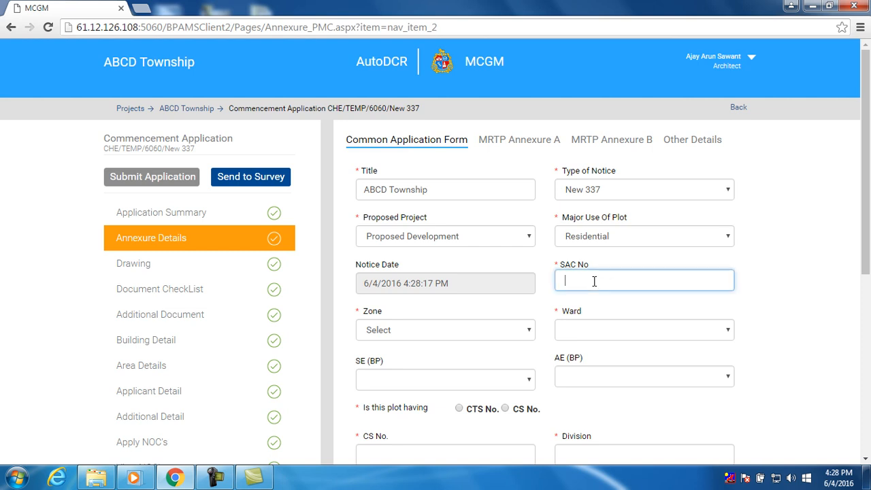
text(1234)
click(486, 329)
click(486, 357)
click(599, 330)
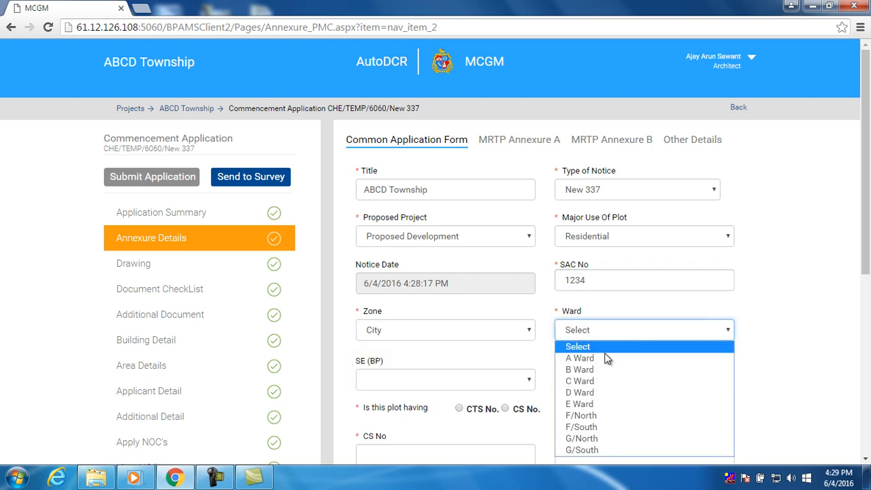
click(606, 358)
drag(864, 263, 864, 331)
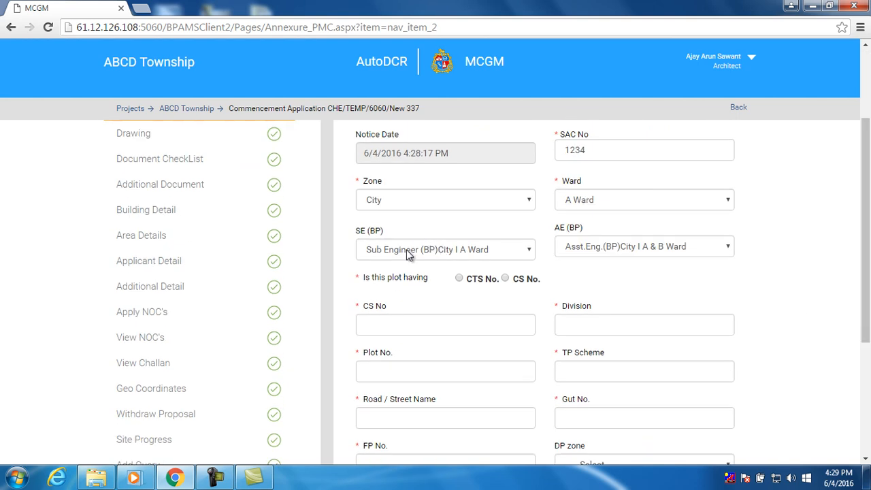
scroll(422, 254, down, 1)
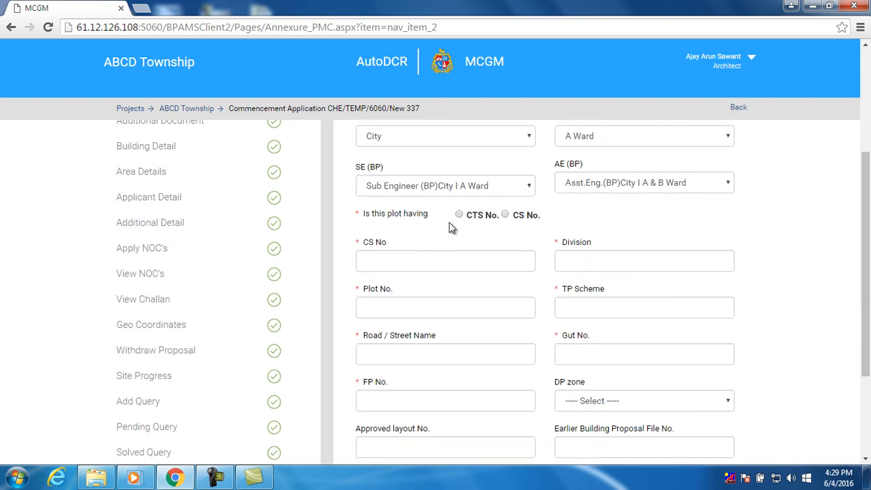
Fill CTS No 123, village COLABA, plot 12, TP Scheme MAHADA, road MG Road, Gut 1234
click(500, 259)
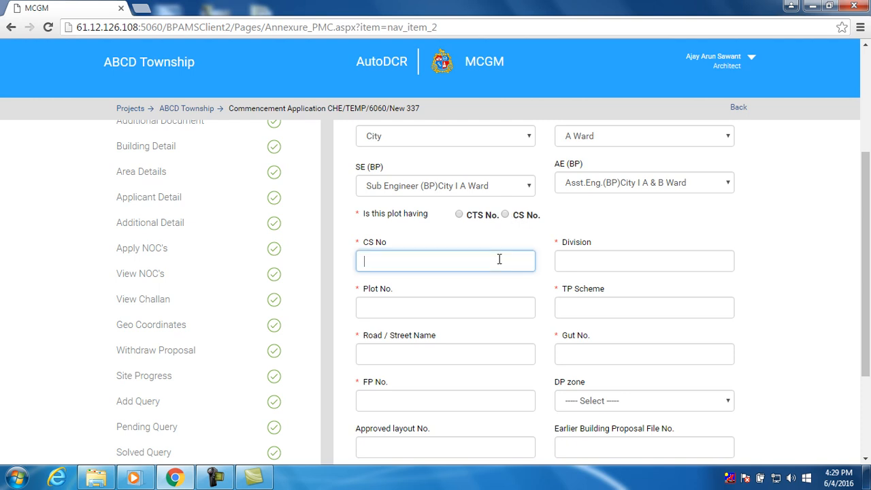
click(458, 214)
click(463, 259)
text(123)
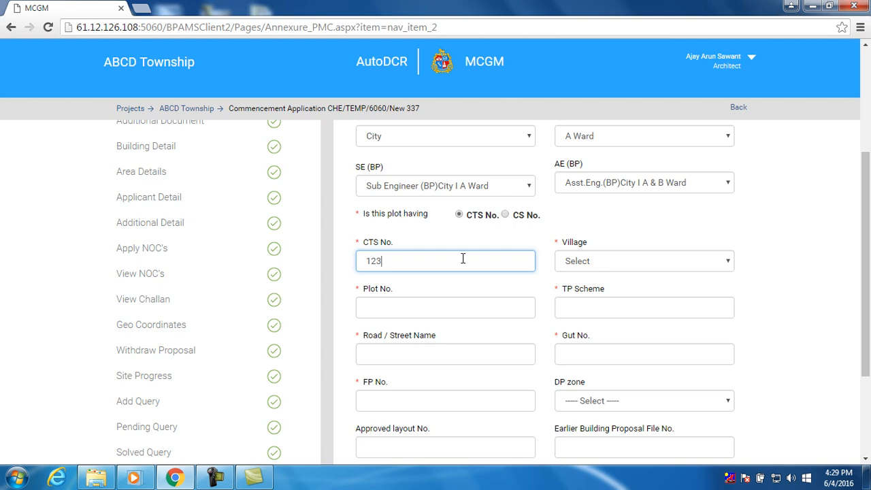
click(594, 262)
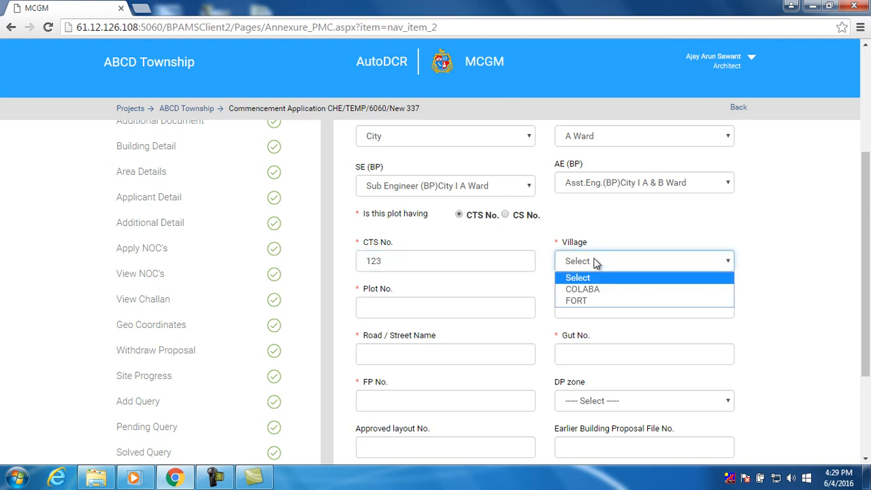
click(596, 288)
click(472, 309)
text(12)
click(579, 312)
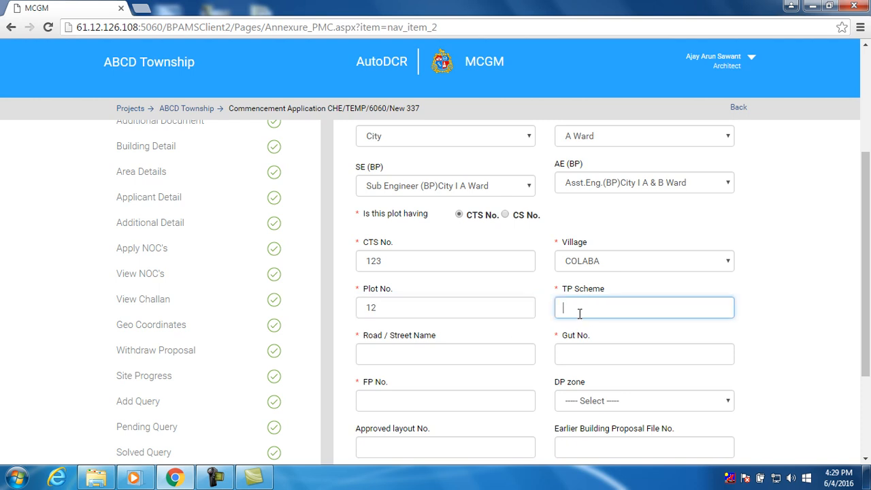
text(MAHADA)
click(479, 354)
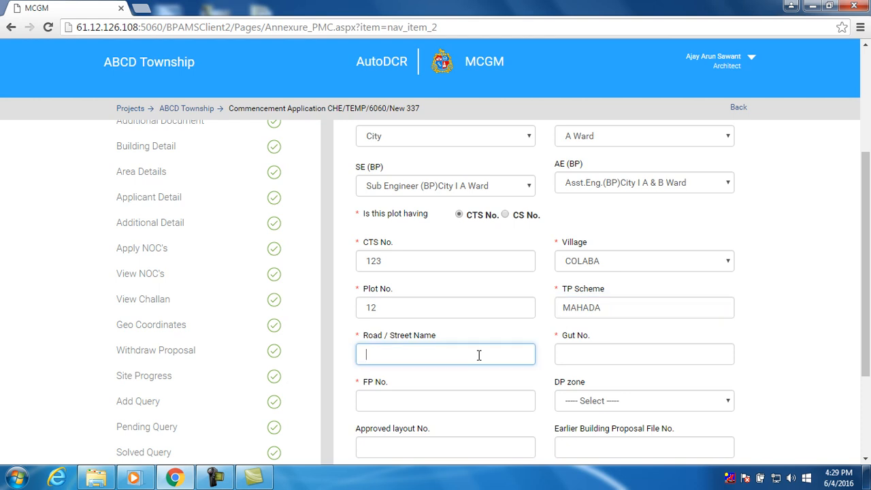
text(MG Road)
click(578, 361)
text(12)
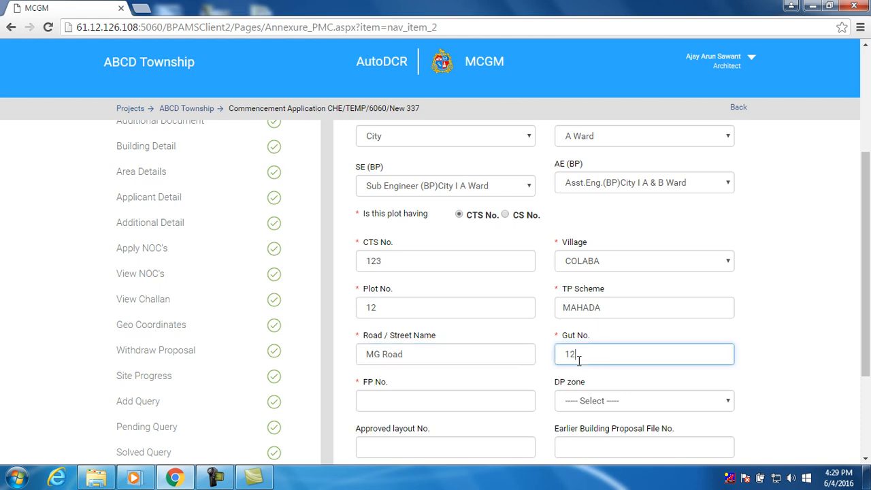
text(34)
Answer No for the property tax bill and save the common application form
scroll(497, 391, down, 1)
click(462, 339)
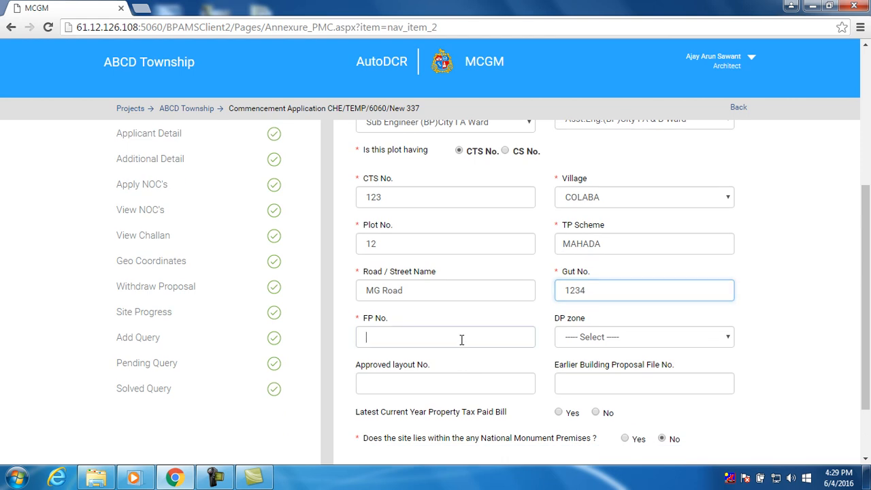
text(234)
scroll(612, 346, down, 1)
scroll(606, 343, down, 1)
click(596, 331)
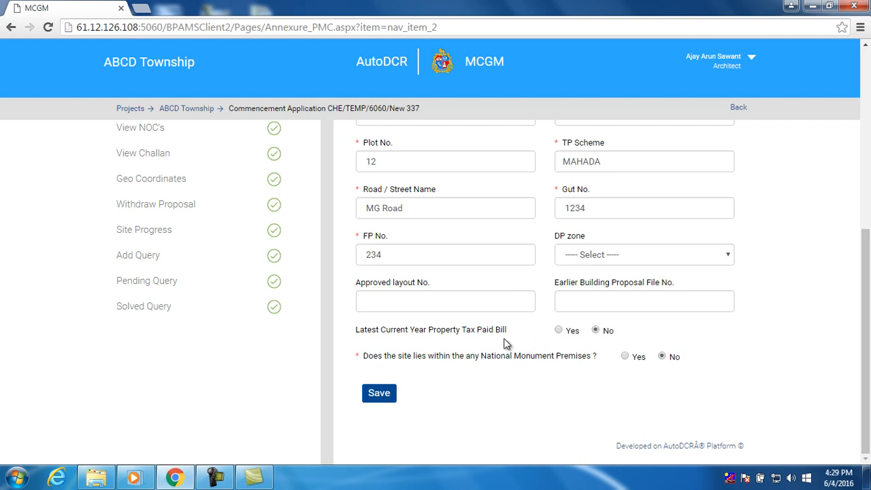
click(379, 395)
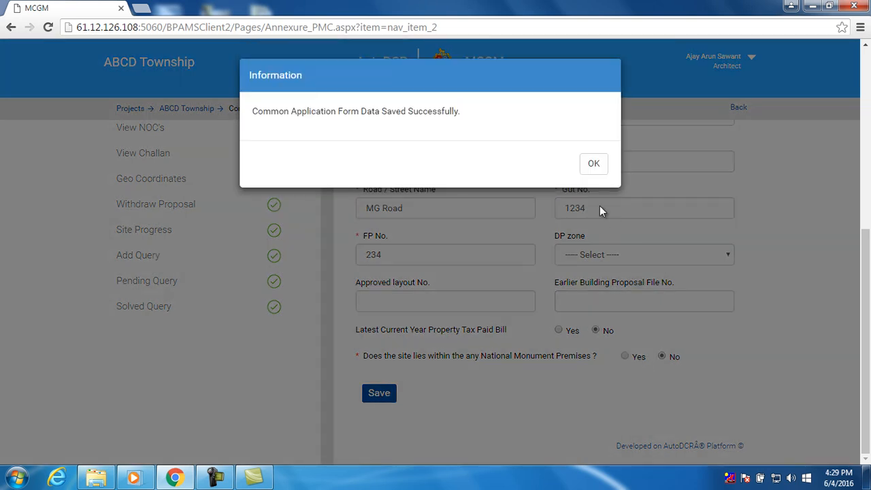
click(592, 166)
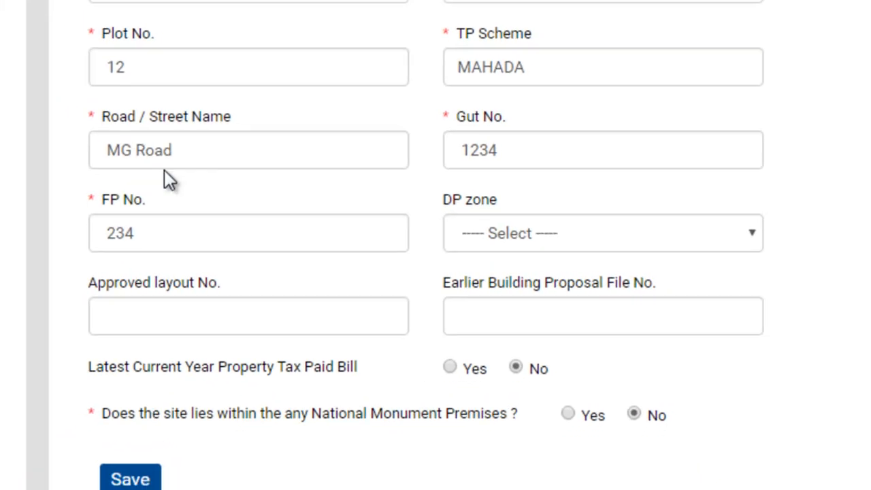
scroll(314, 240, up, 6)
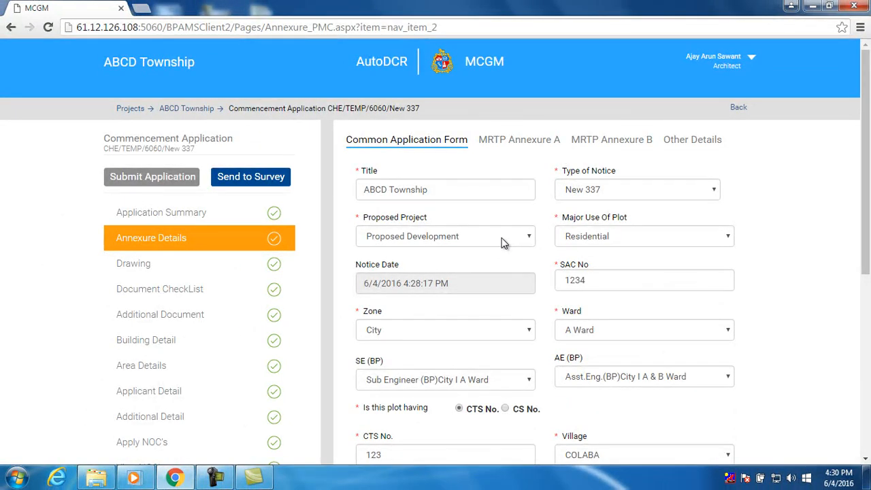
In MRTP Annexure A, enter the applicant's address and choose the structural engineer
click(503, 142)
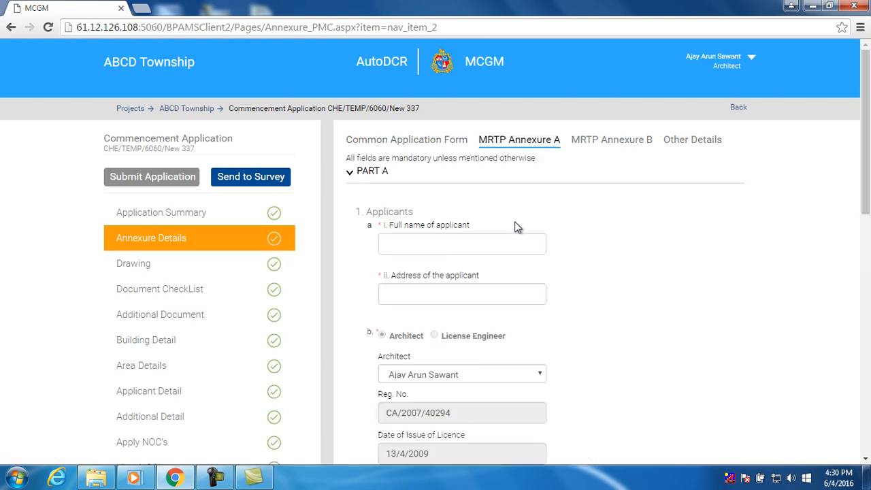
scroll(511, 238, down, 1)
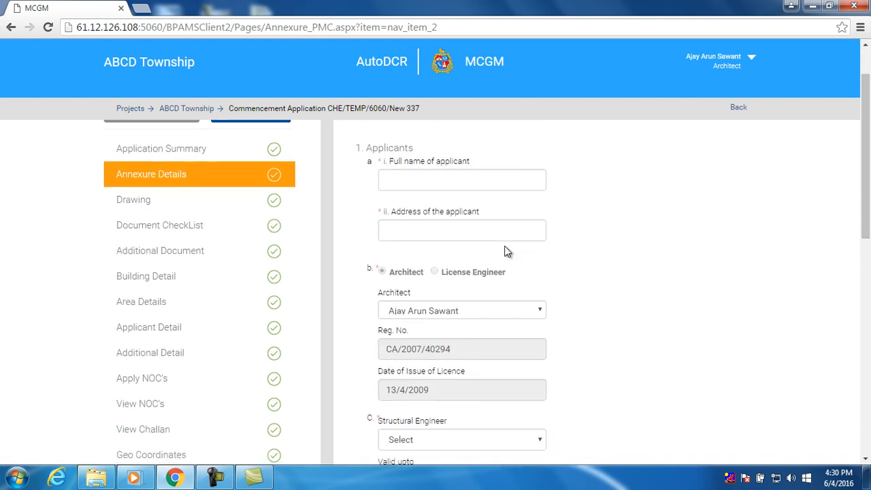
click(488, 180)
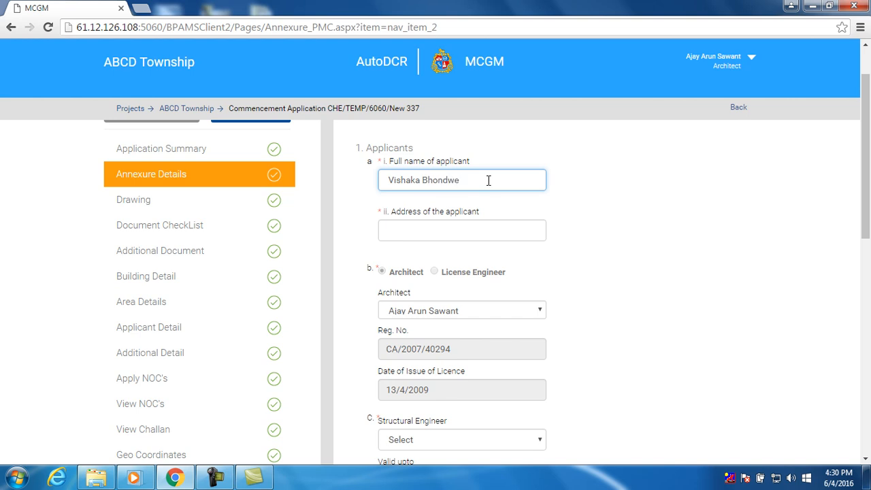
click(476, 233)
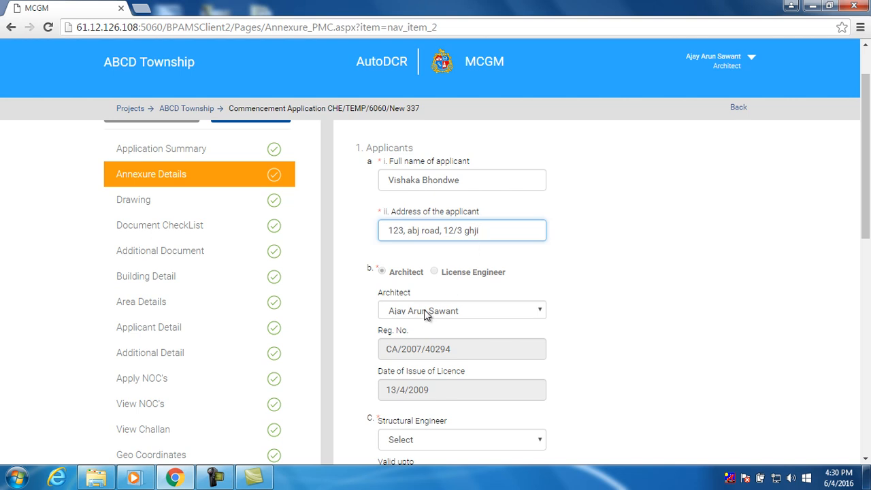
scroll(422, 317, down, 5)
click(423, 250)
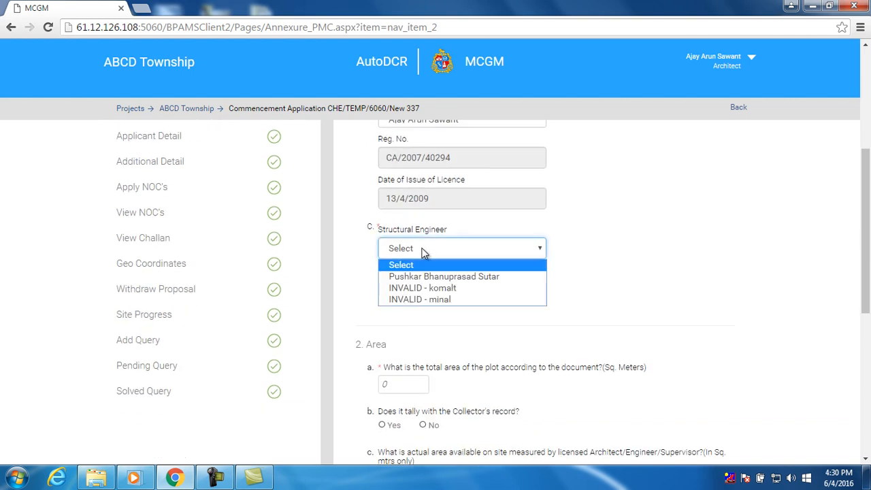
click(439, 276)
Enter 324 as the total plot area
scroll(449, 308, down, 3)
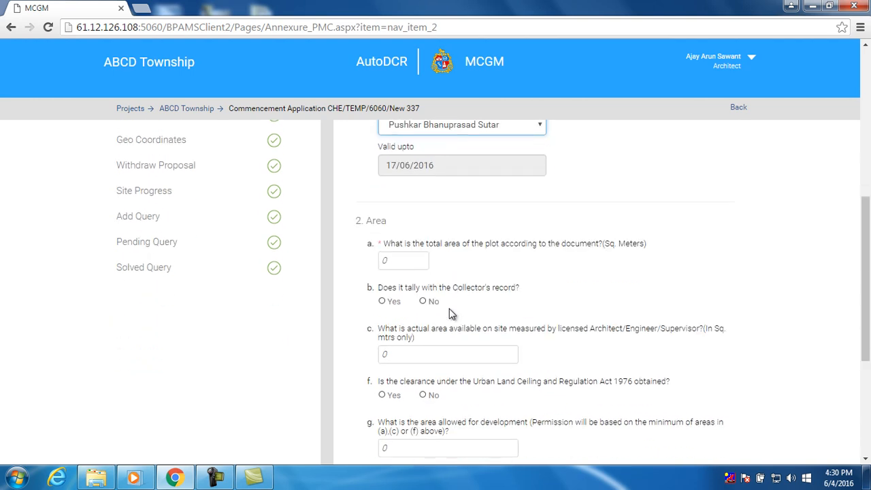
double_click(420, 261)
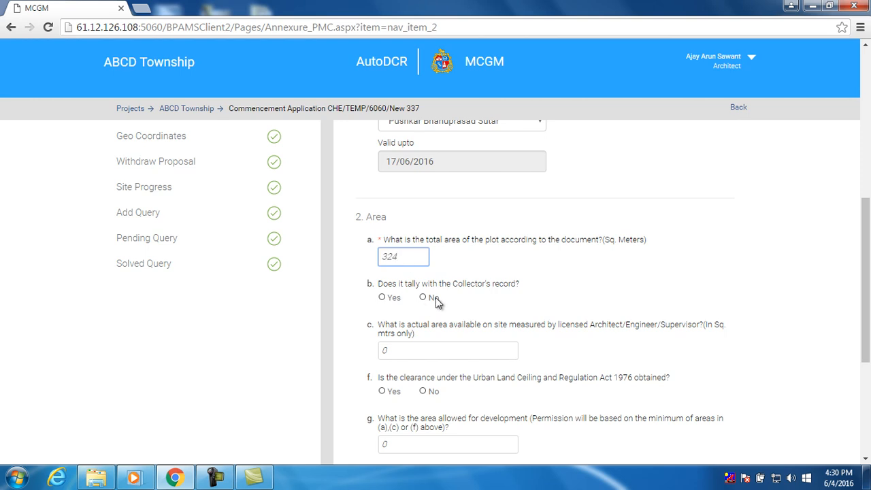
scroll(439, 303, down, 2)
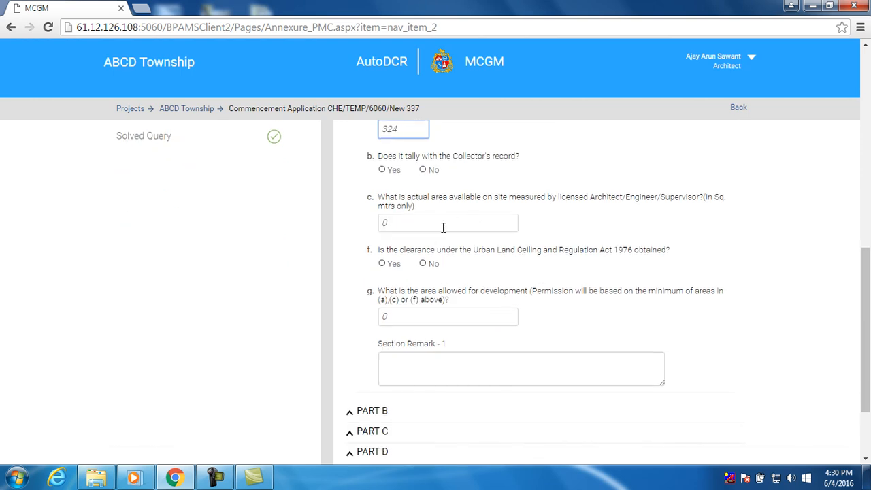
scroll(482, 292, down, 2)
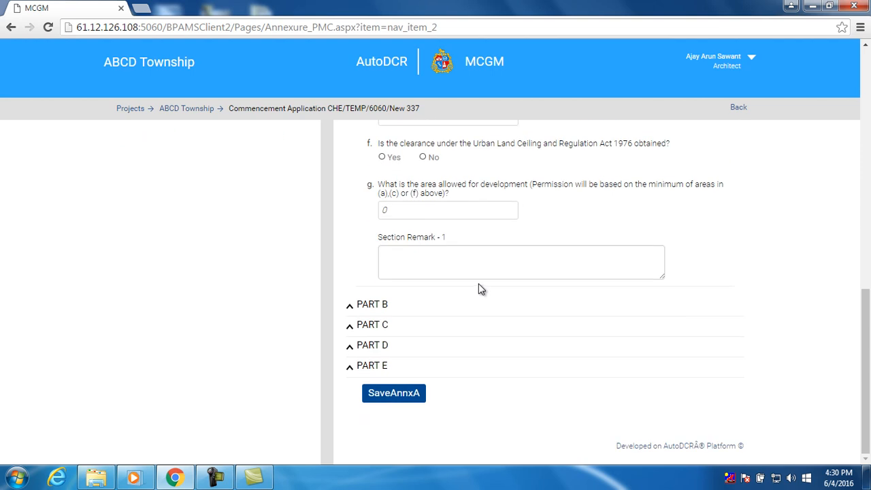
scroll(475, 267, up, 2)
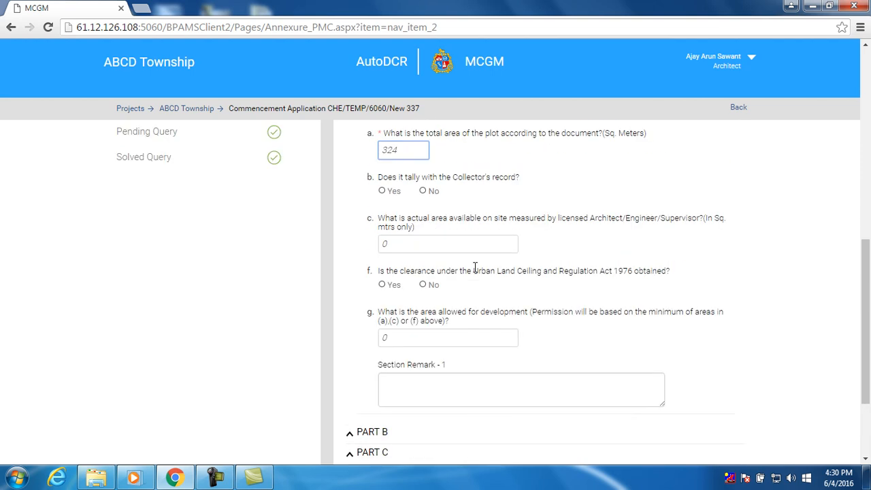
scroll(492, 346, down, 2)
scroll(361, 374, down, 1)
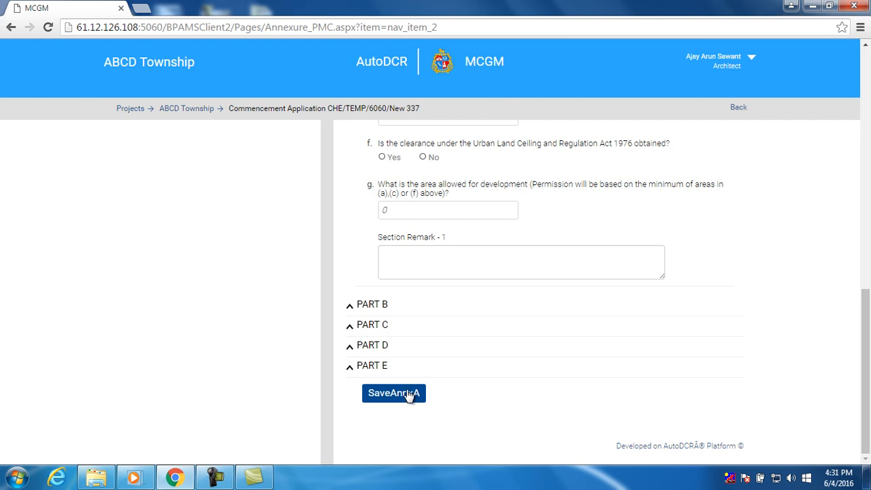
Expand Part B and enter 1234 as the plot elevation w.r.t. MSL
click(383, 315)
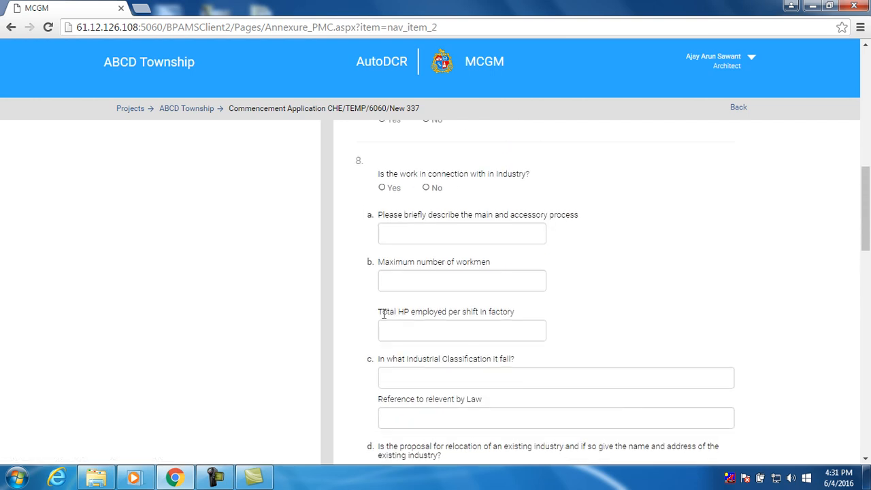
scroll(383, 315, up, 4)
scroll(383, 315, up, 6)
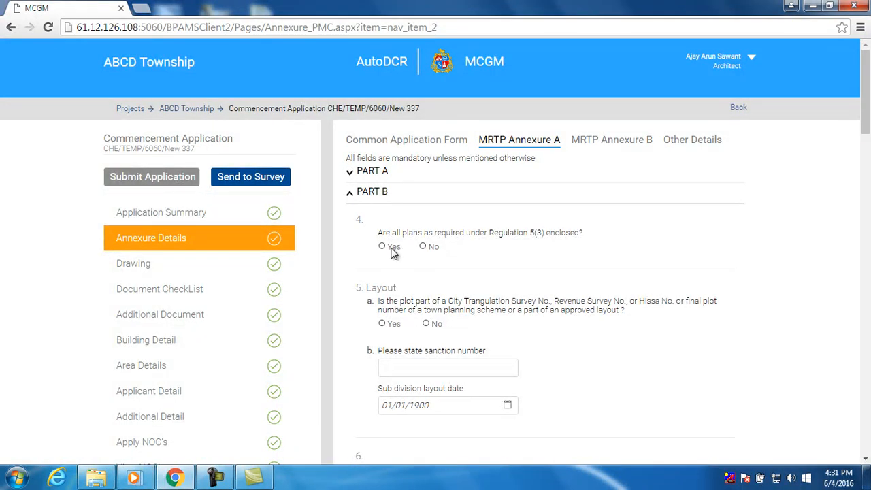
scroll(405, 272, down, 3)
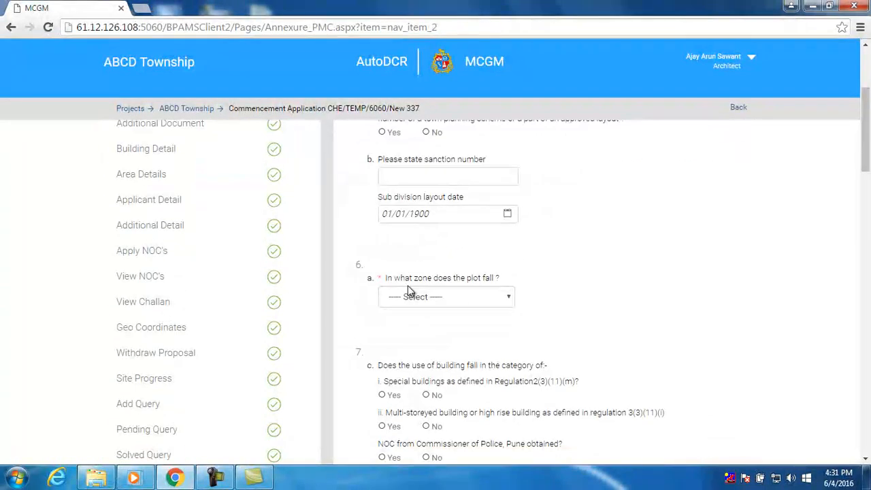
scroll(407, 285, up, 3)
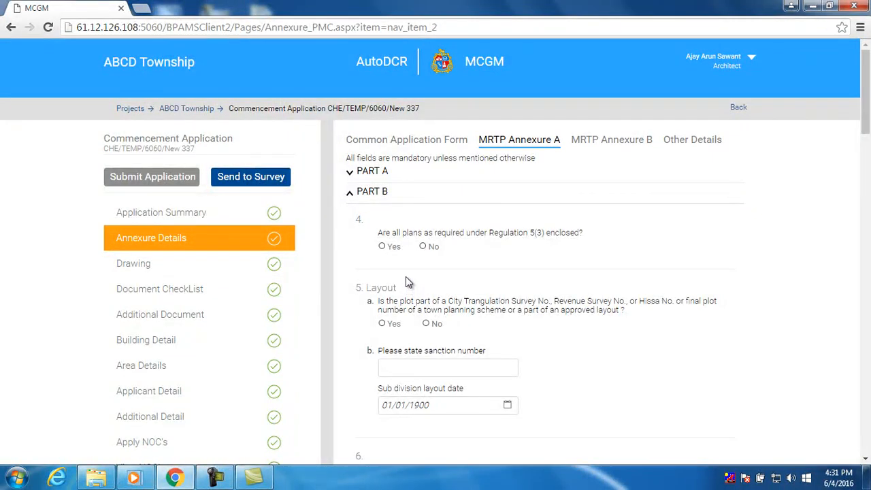
click(387, 174)
scroll(403, 213, down, 2)
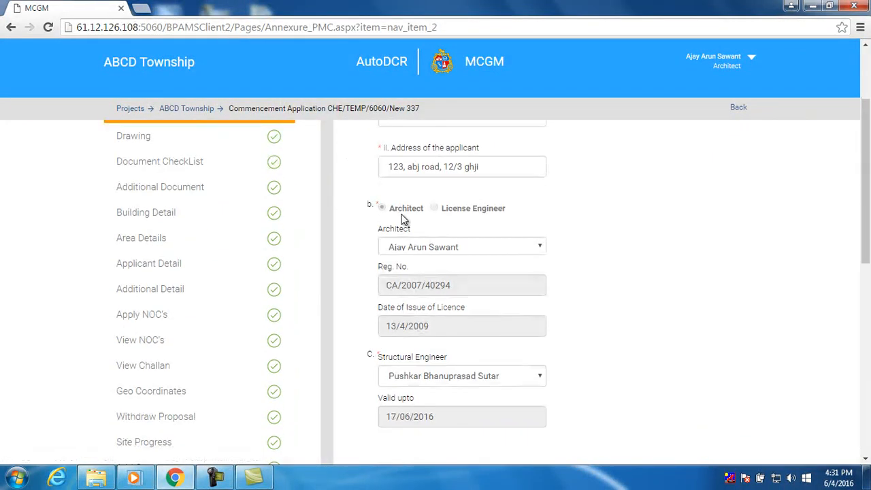
scroll(404, 216, up, 2)
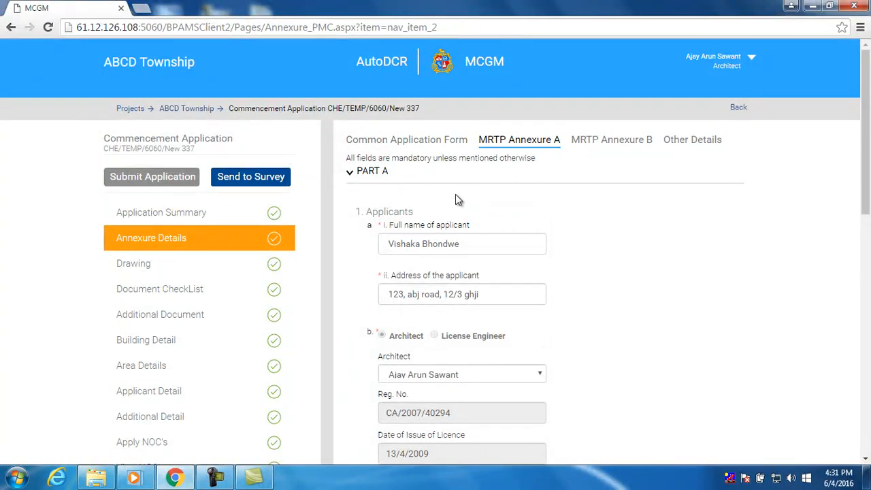
scroll(452, 188, down, 1)
scroll(446, 197, down, 10)
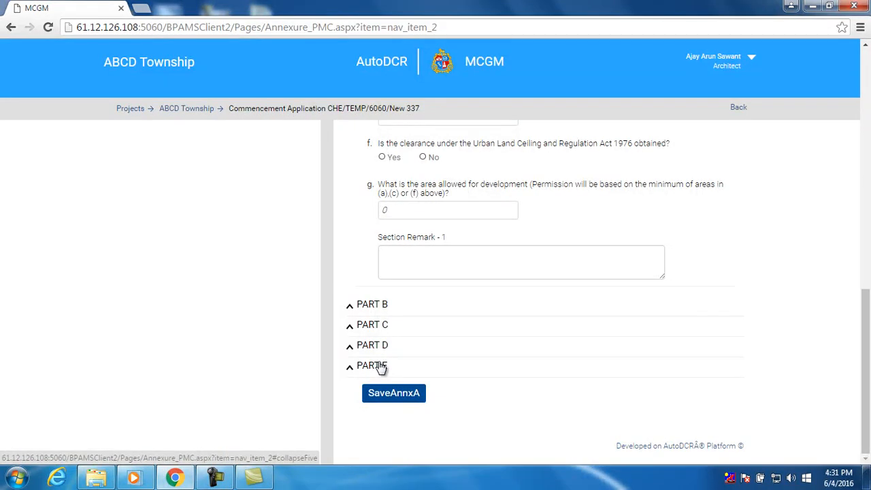
click(367, 307)
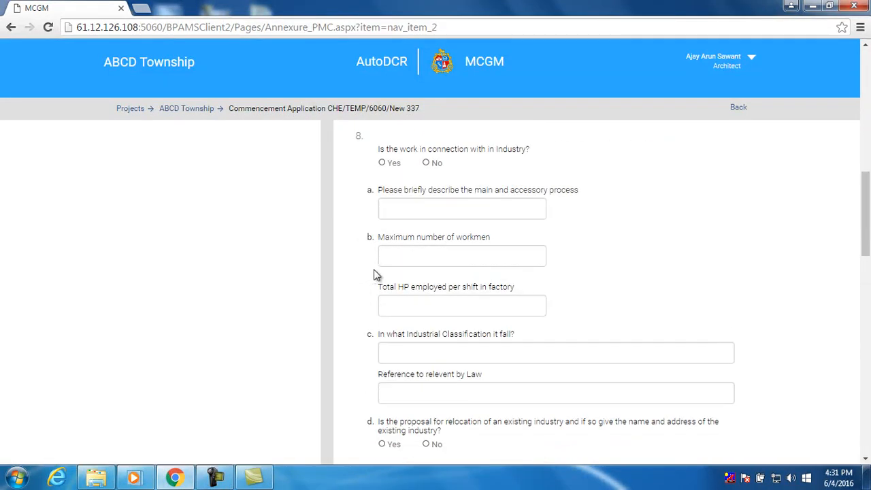
scroll(376, 275, down, 5)
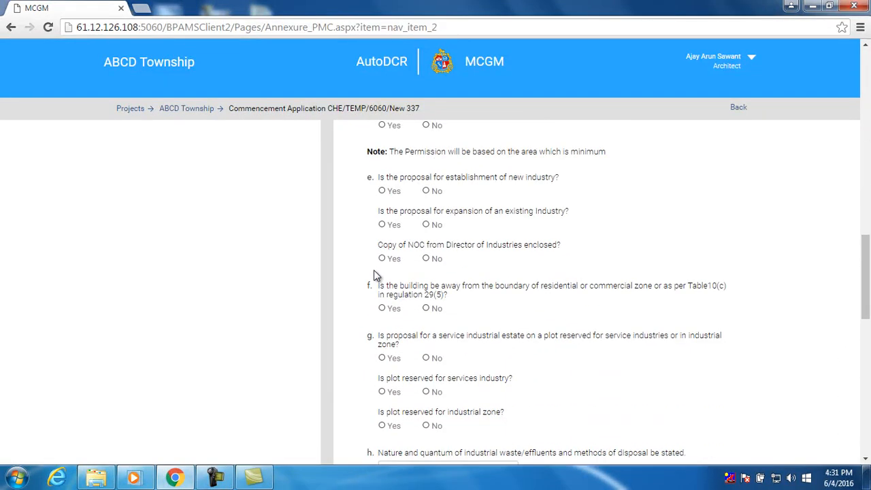
scroll(375, 274, down, 6)
scroll(450, 304, down, 3)
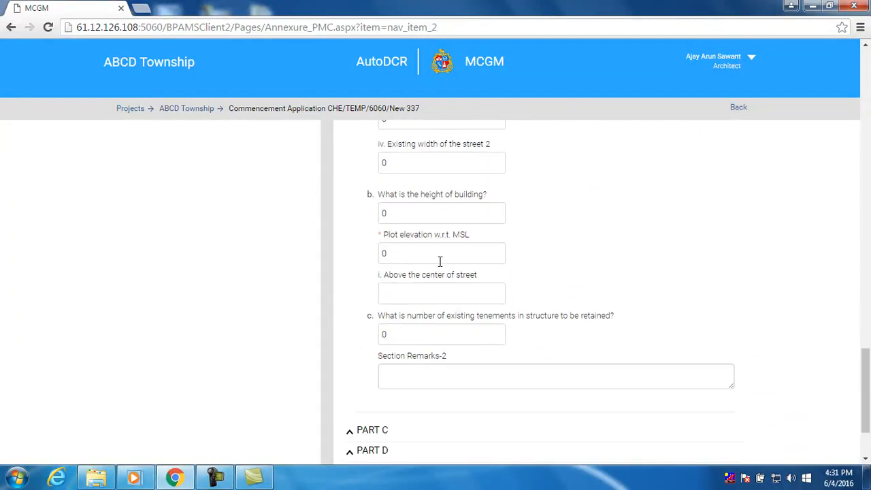
drag(433, 261, 375, 266)
scroll(451, 300, down, 2)
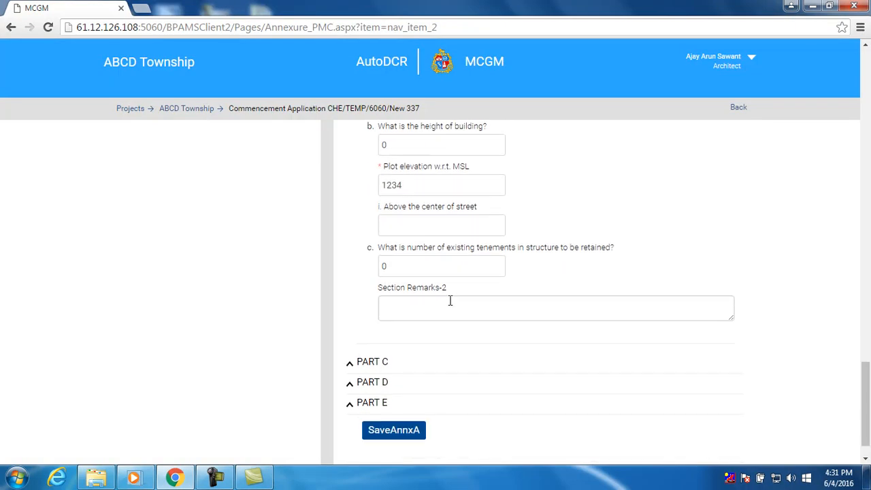
In Part C, enter plinth area 345 and built-up area 120
click(375, 326)
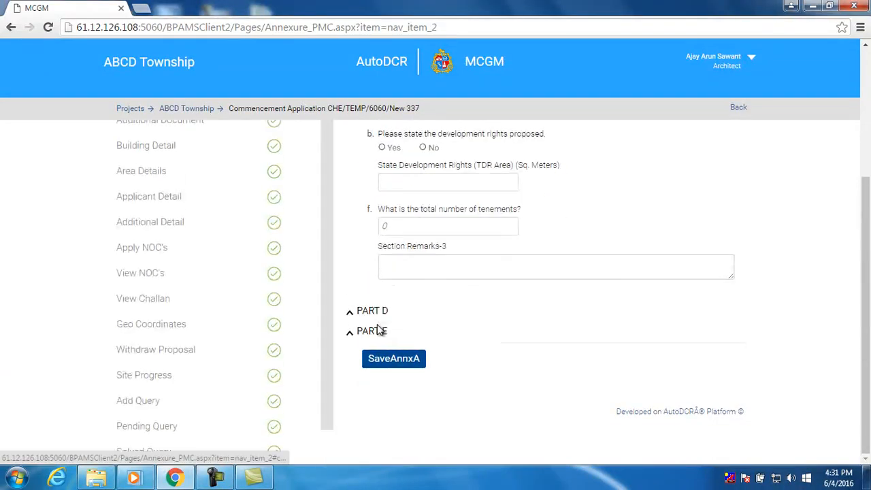
scroll(383, 292, up, 2)
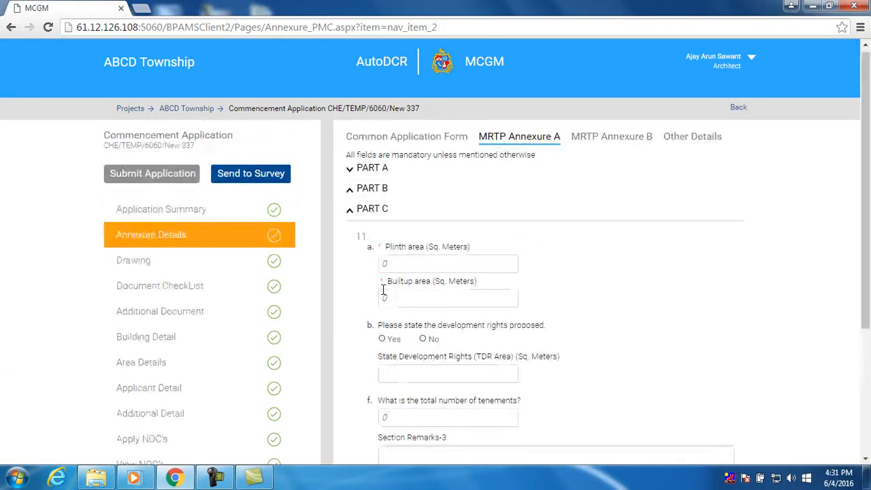
drag(392, 266, 375, 267)
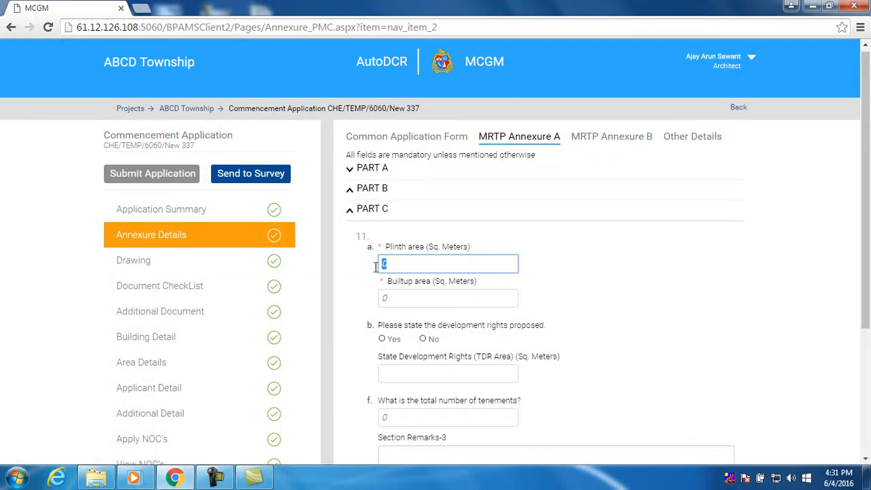
text(345)
drag(399, 301, 373, 302)
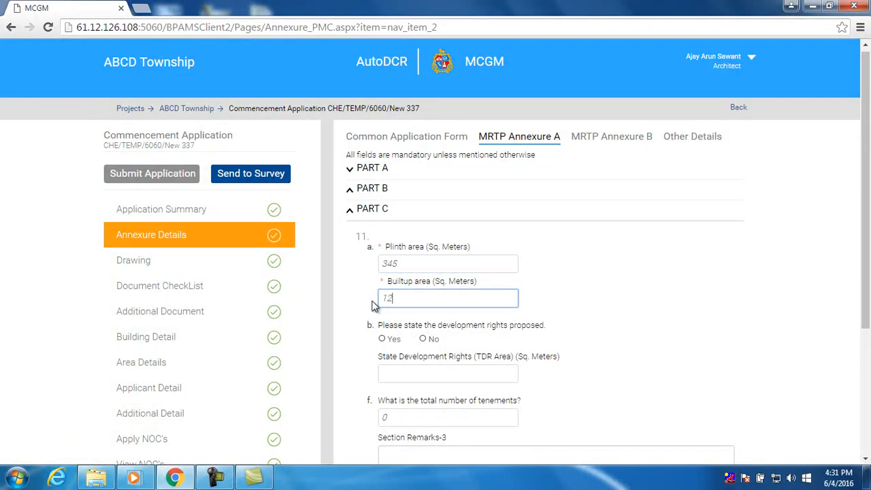
text(120)
Expand Part D and review the following annexure questions
scroll(403, 325, down, 2)
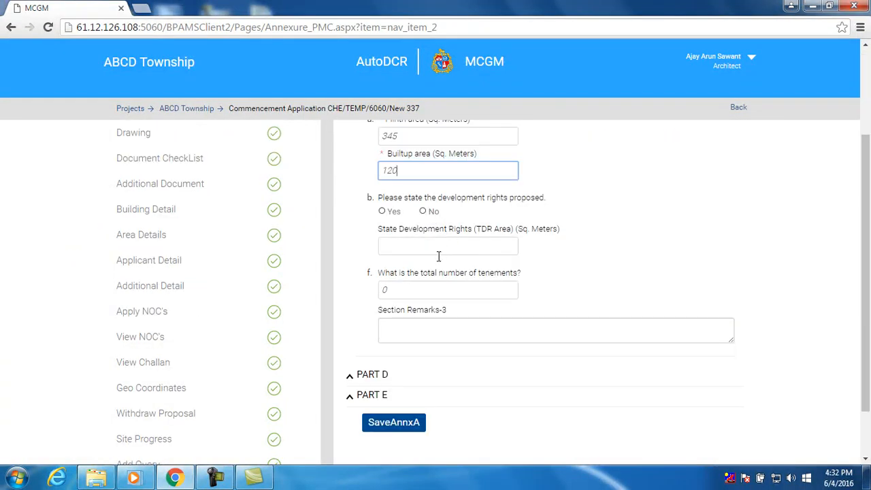
scroll(435, 266, down, 1)
click(380, 311)
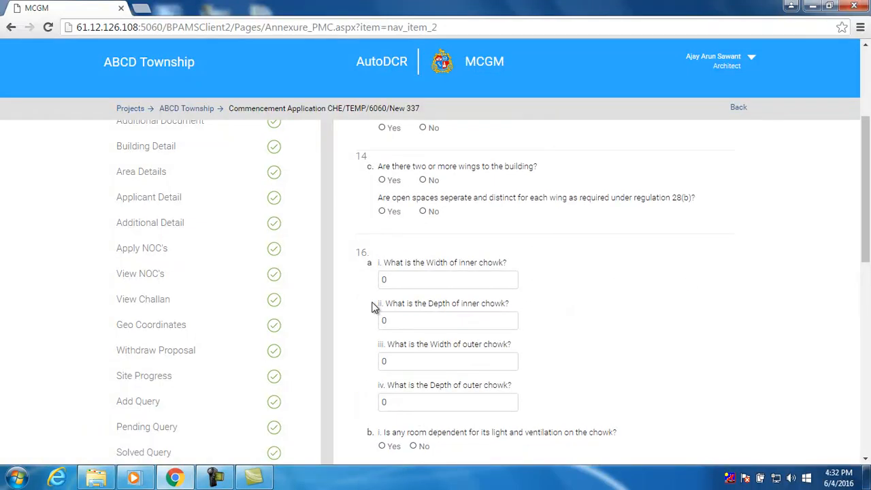
scroll(372, 308, up, 2)
scroll(414, 246, down, 5)
scroll(412, 243, down, 3)
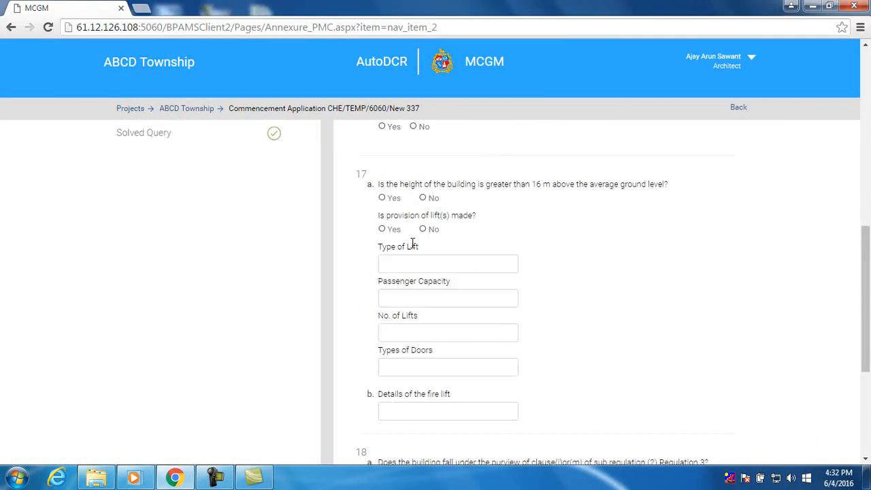
scroll(413, 243, up, 2)
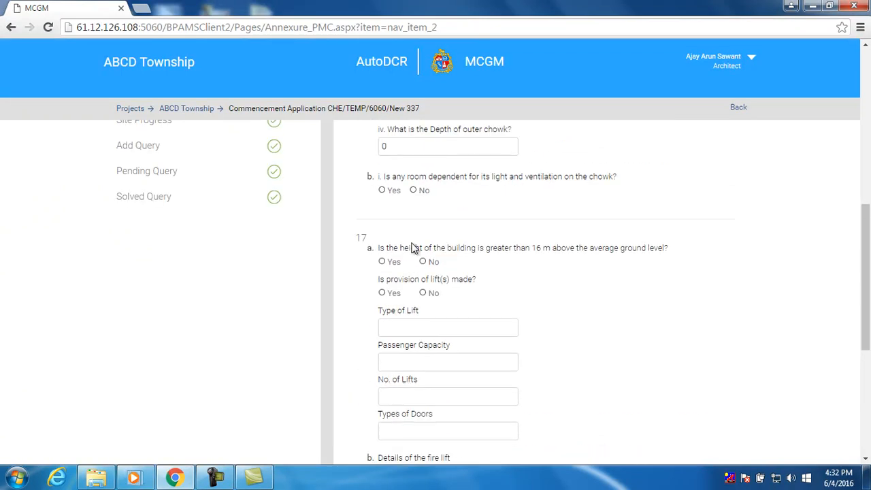
scroll(412, 249, up, 3)
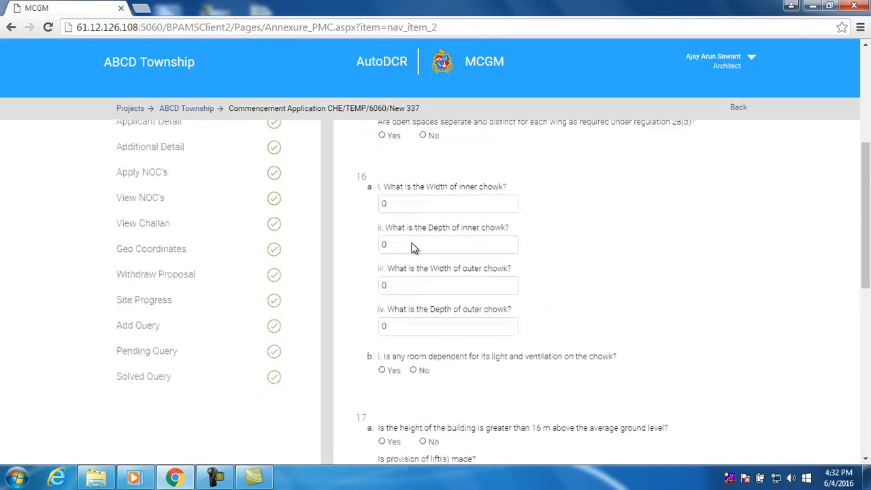
scroll(413, 248, down, 8)
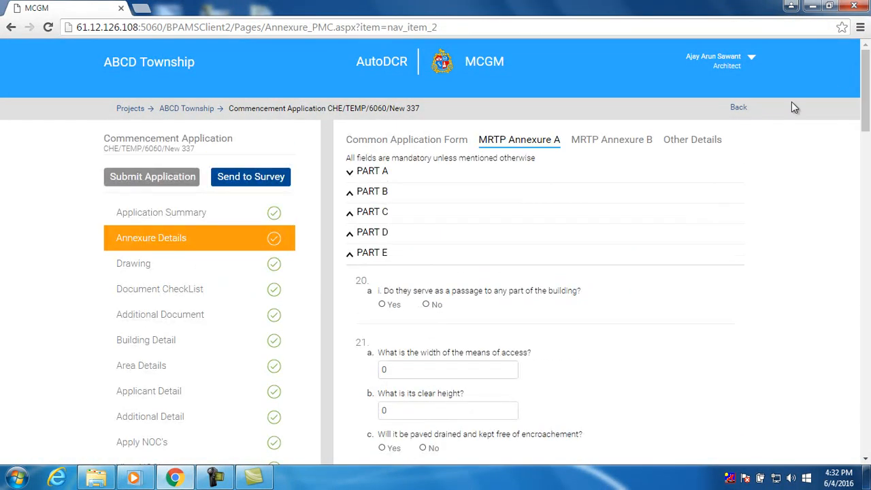
Answer No to question 25b.i about the airport zone
scroll(443, 218, down, 2)
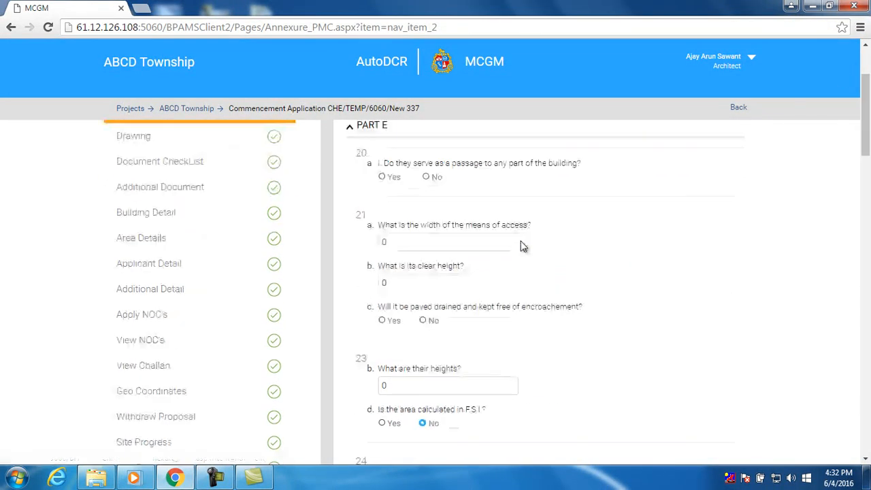
scroll(426, 225, down, 5)
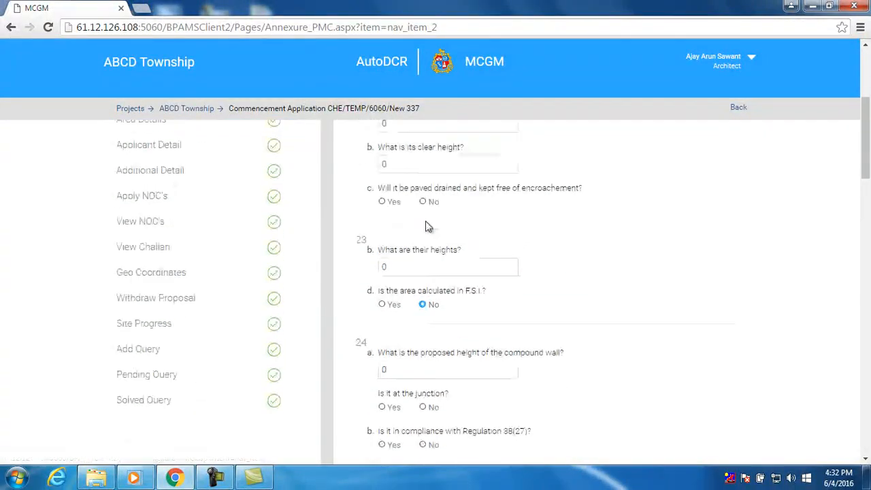
scroll(429, 241, down, 1)
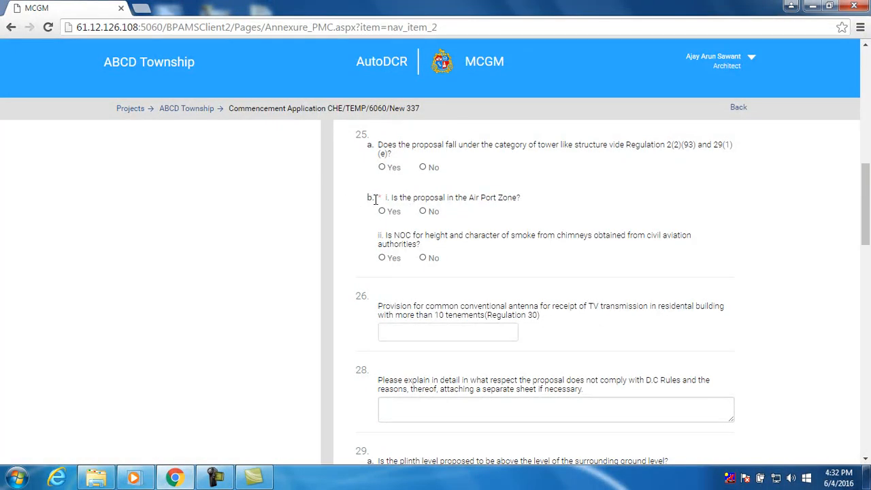
click(424, 211)
scroll(528, 231, up, 2)
scroll(531, 235, up, 6)
scroll(531, 237, down, 12)
scroll(529, 242, down, 2)
scroll(545, 245, up, 5)
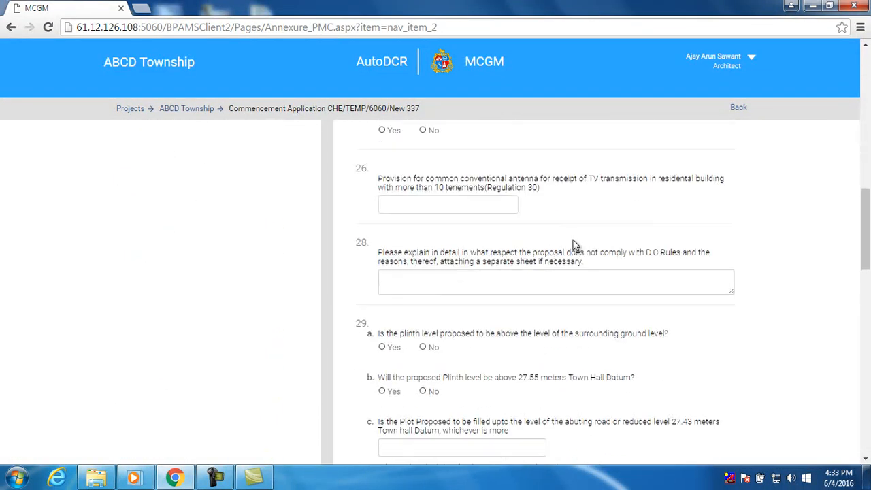
Save Annexure A and dismiss the saved confirmation
drag(866, 216, 866, 102)
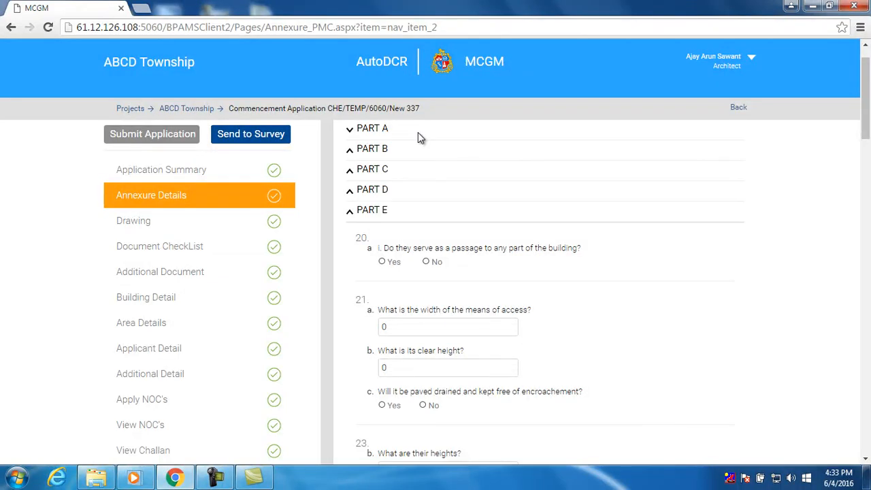
scroll(410, 216, down, 9)
drag(865, 225, 868, 439)
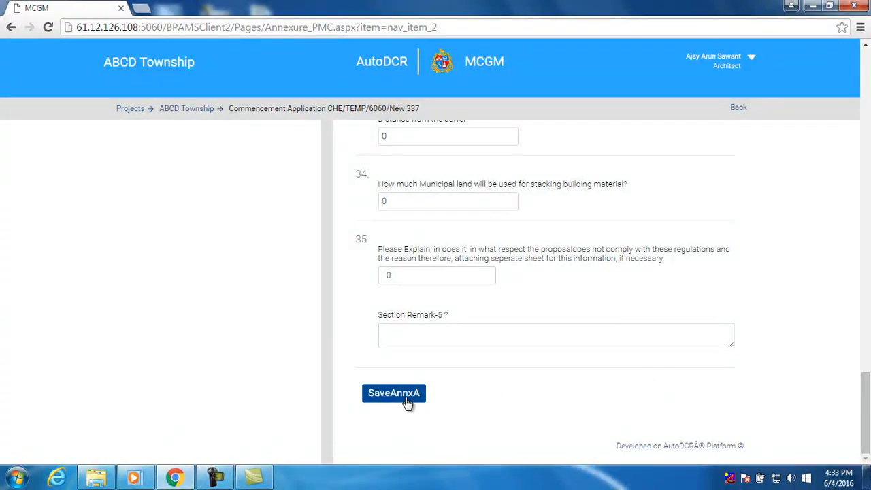
click(406, 397)
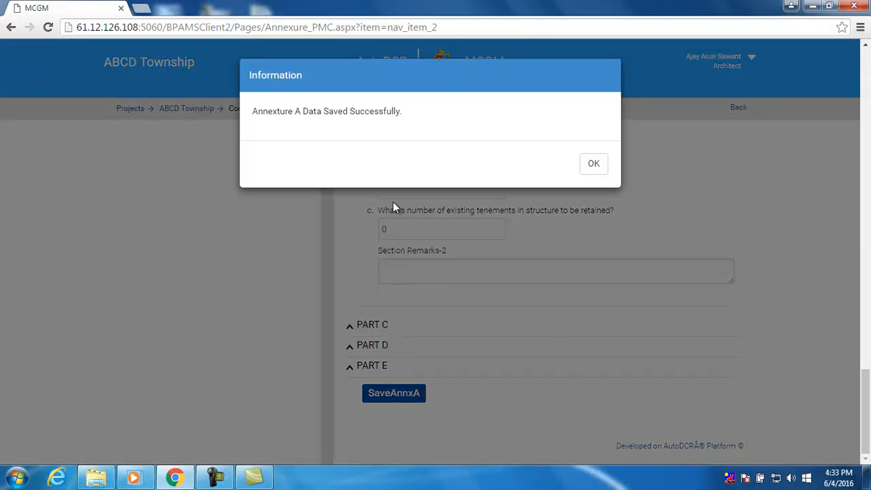
click(597, 166)
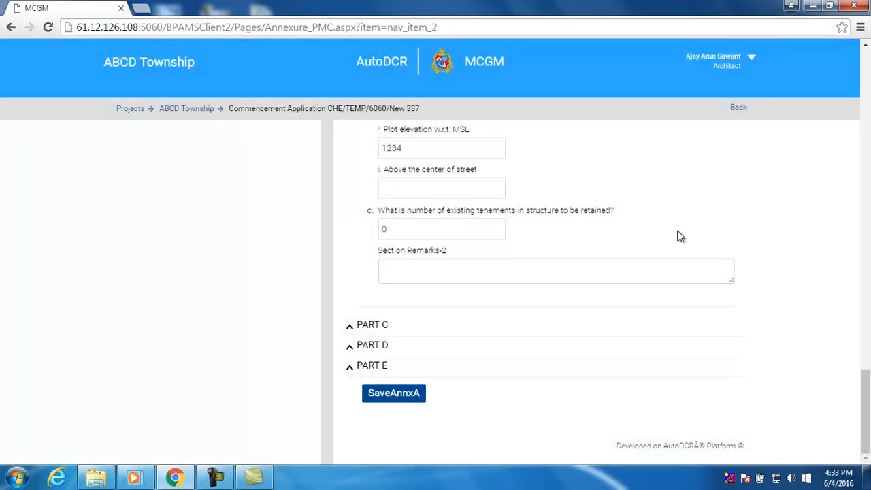
scroll(681, 228, up, 10)
scroll(676, 239, up, 15)
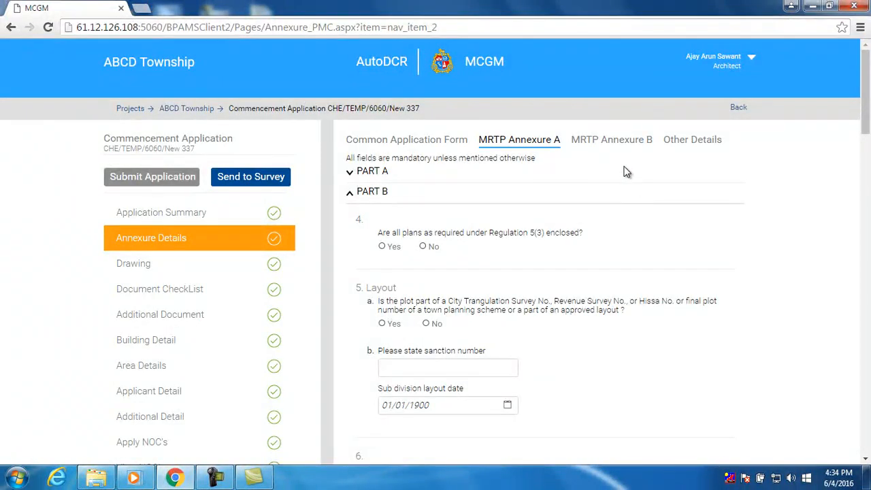
In MRTP Annexure B Part A, answer No to questions 2 and 3
click(593, 145)
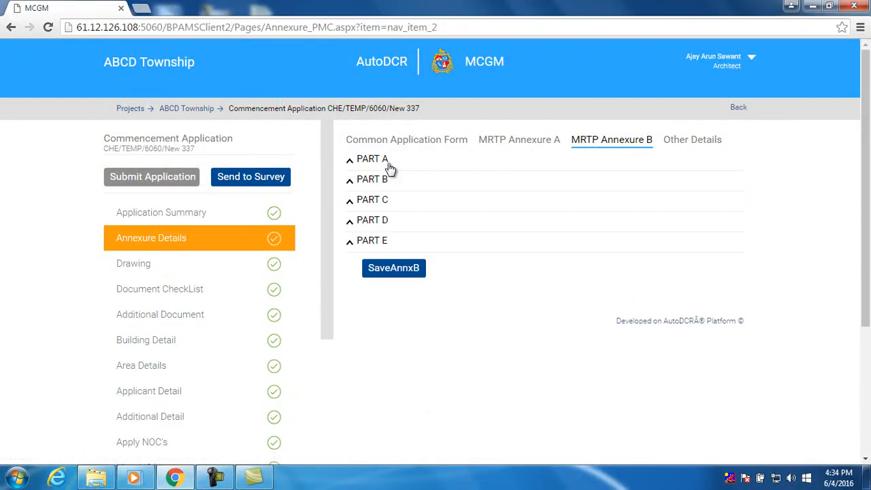
click(362, 163)
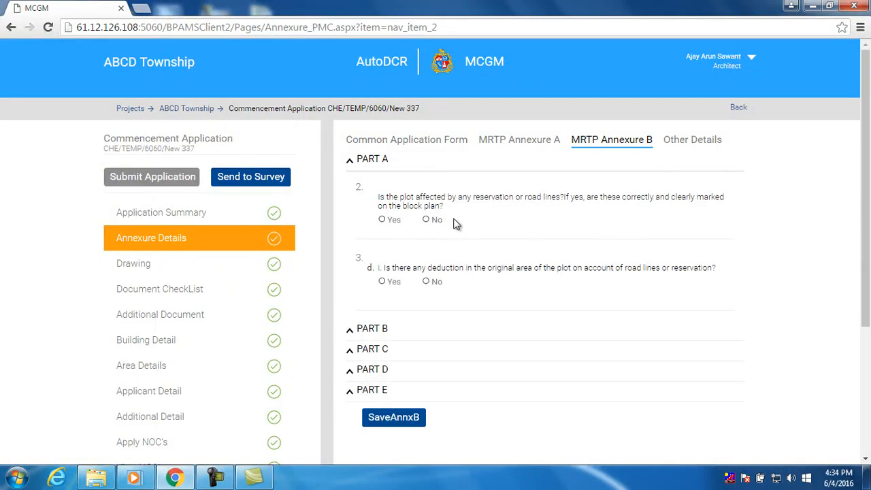
click(431, 221)
click(427, 282)
In Part B, set FSI 1.0 and 12 tenements per hectare
click(383, 328)
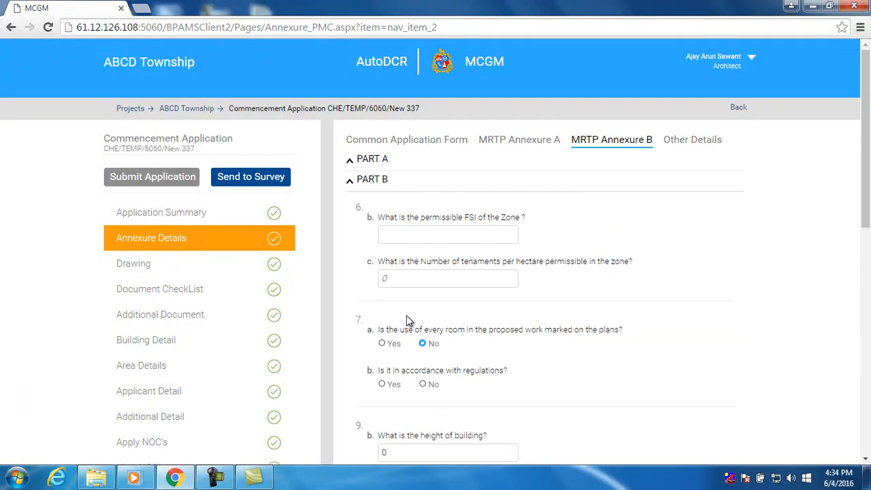
scroll(406, 315, down, 1)
scroll(427, 210, up, 1)
click(422, 232)
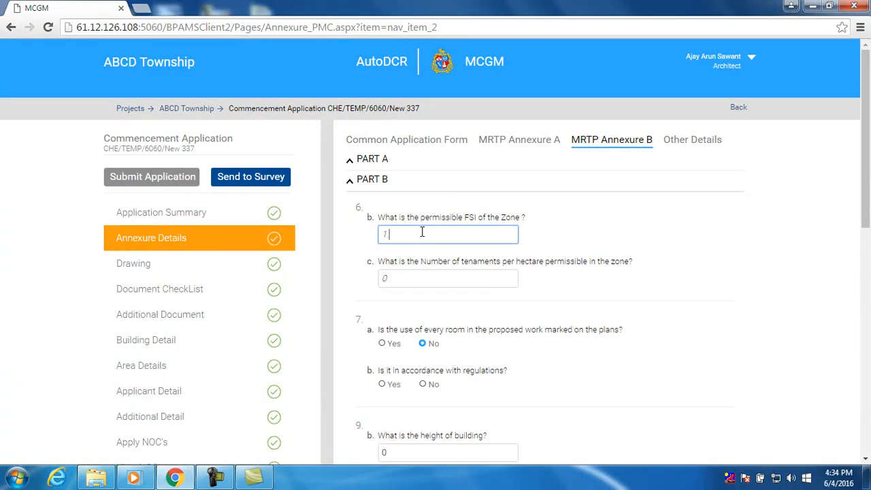
click(409, 280)
drag(409, 280, 377, 281)
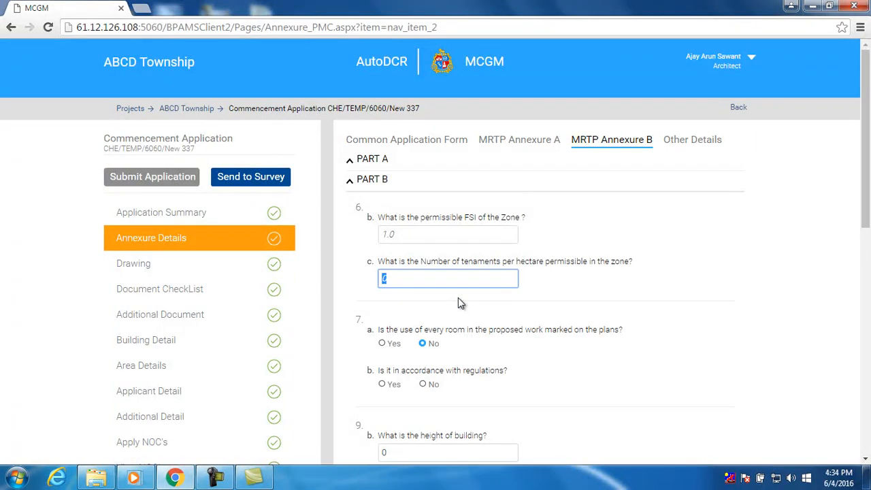
text(12)
Answer Yes to question 7b and set building height 24
scroll(458, 298, down, 2)
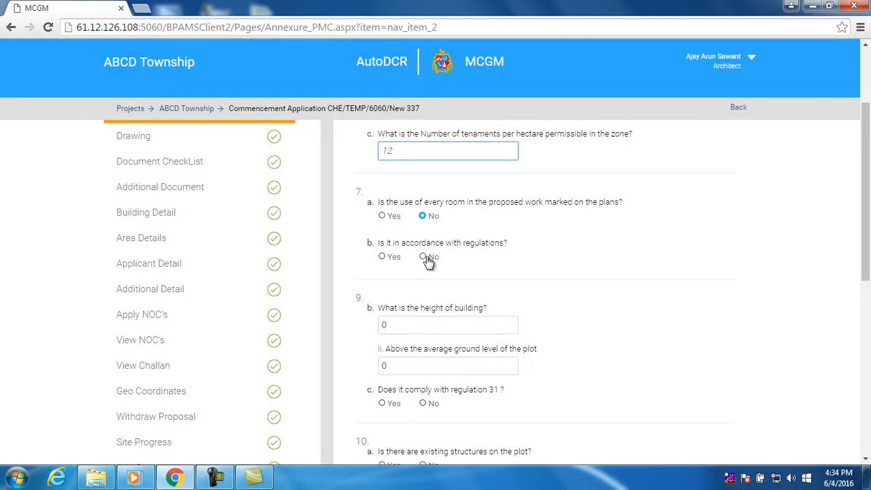
click(397, 259)
scroll(470, 268, down, 2)
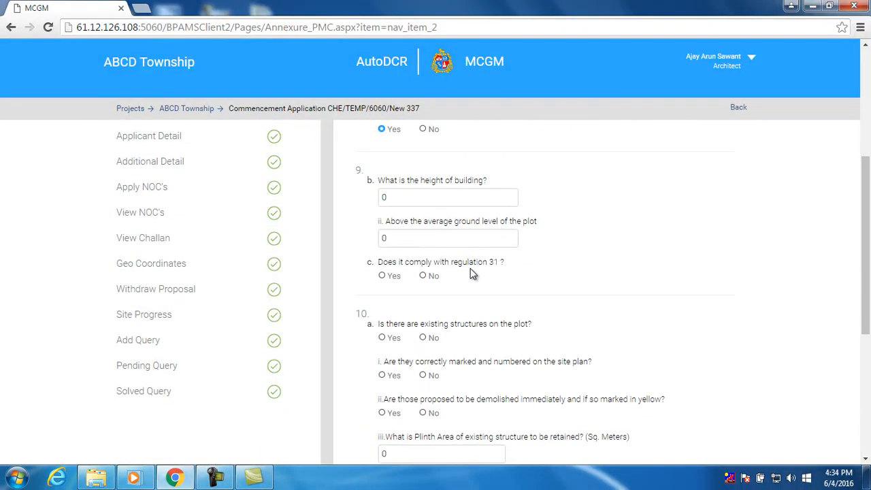
click(445, 197)
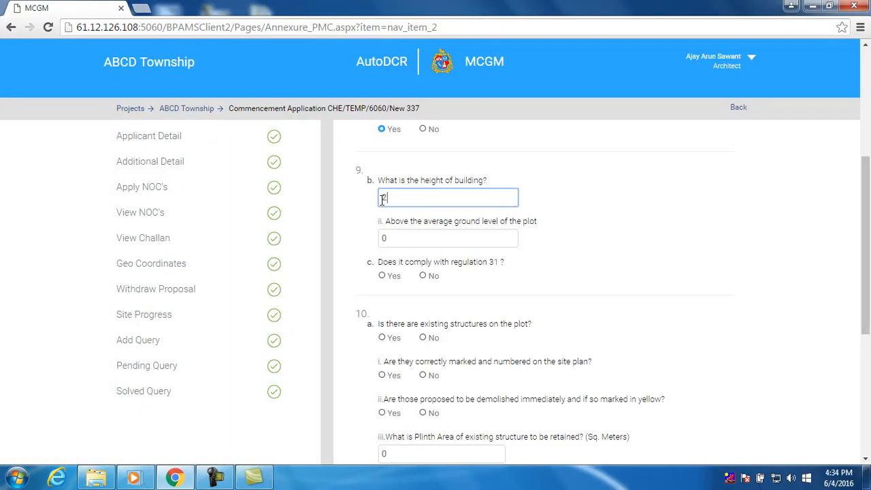
scroll(390, 229, down, 1)
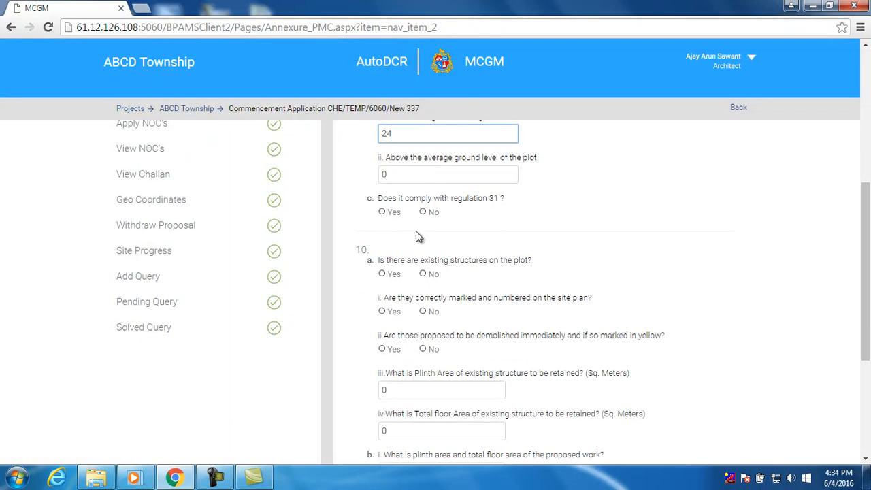
scroll(419, 236, down, 1)
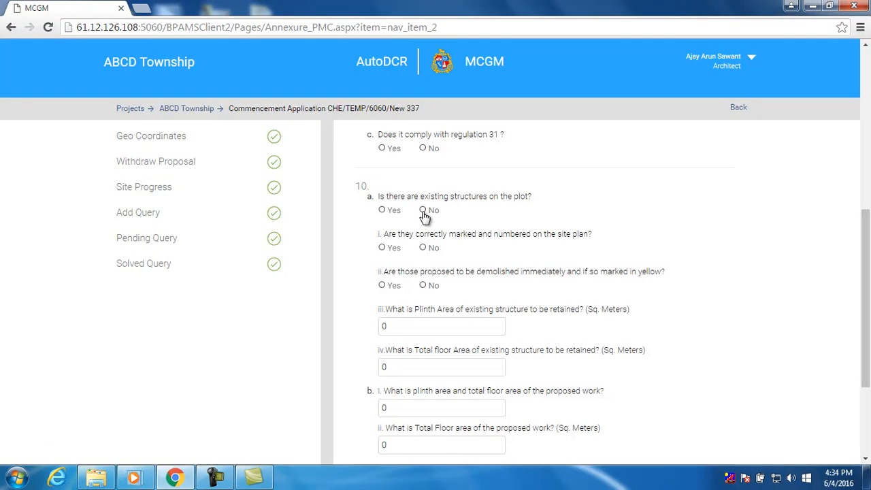
scroll(425, 216, down, 3)
click(378, 325)
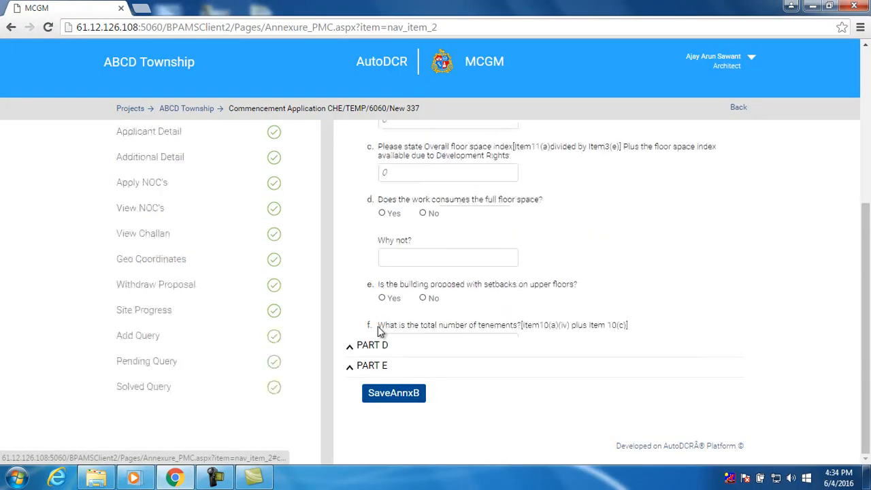
scroll(382, 304, up, 4)
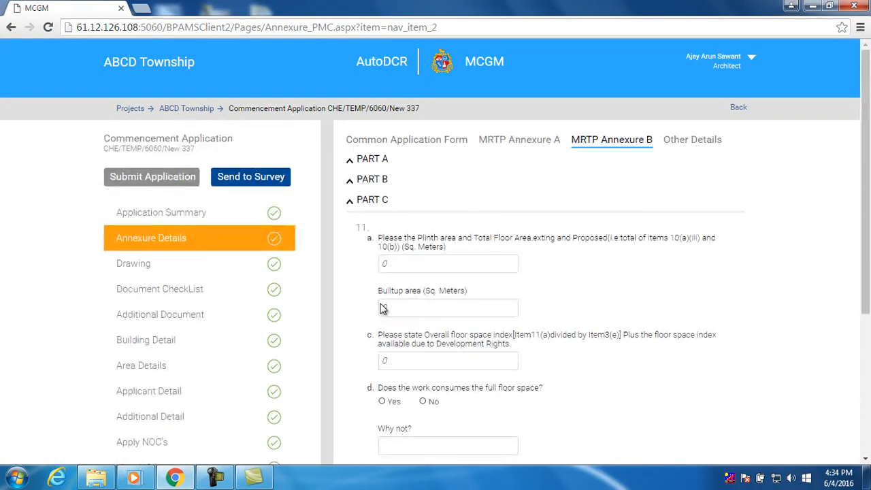
In Part C, enter plinth area 234 and built-up area 243, clear 11.c, and answer d and e Yes
scroll(381, 269, down, 1)
drag(390, 201, 366, 211)
text(234)
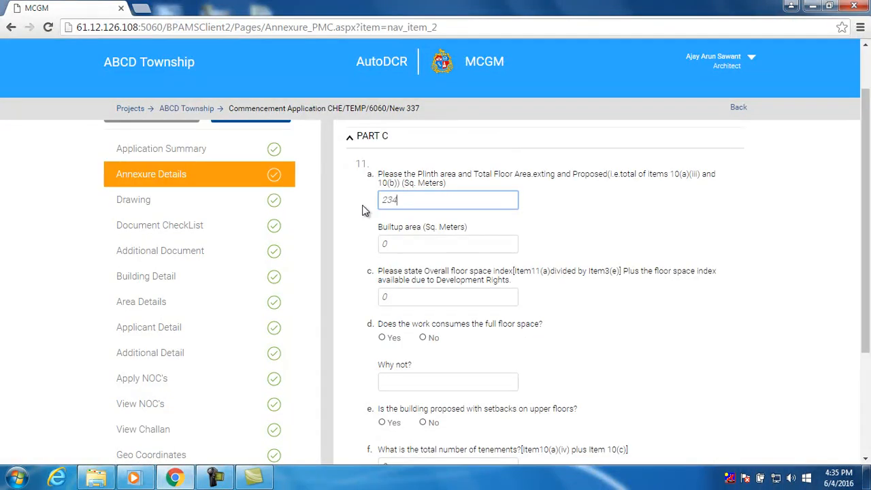
drag(389, 241, 376, 252)
text(2432)
click(423, 296)
scroll(421, 299, down, 3)
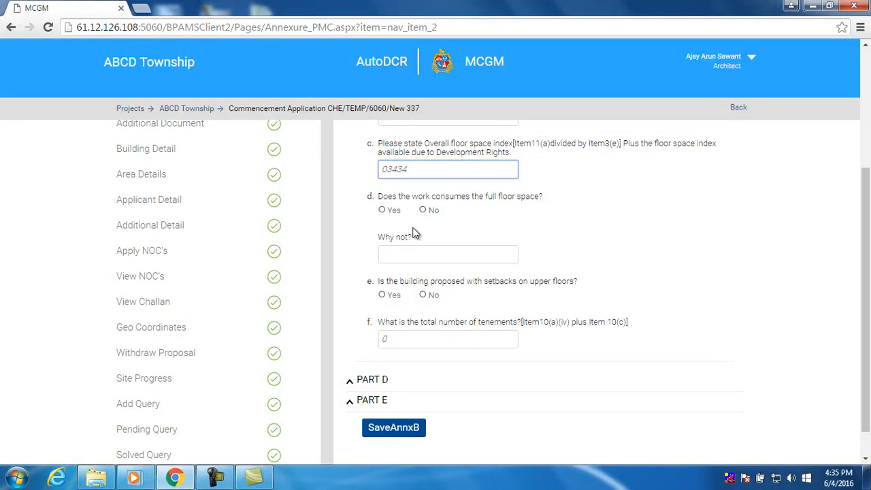
key(BackSpace)
key(BackSpace)
key(BackSpace)
key(BackSpace)
click(423, 210)
click(390, 211)
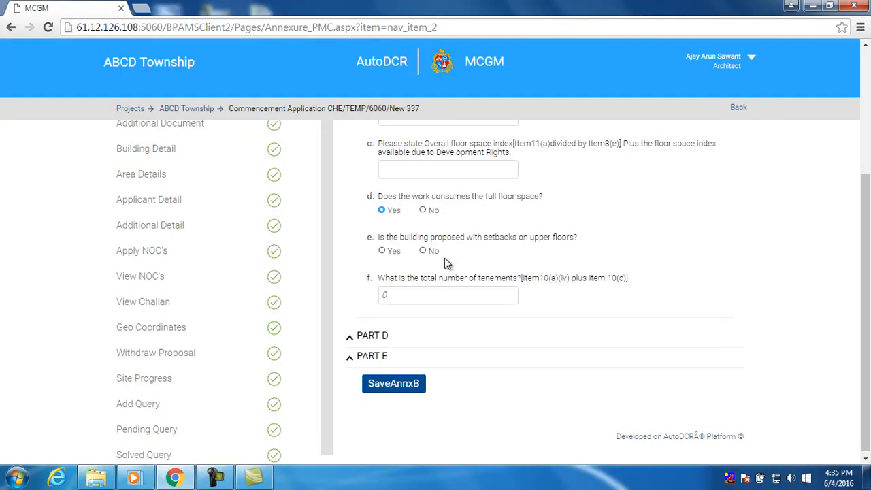
click(391, 251)
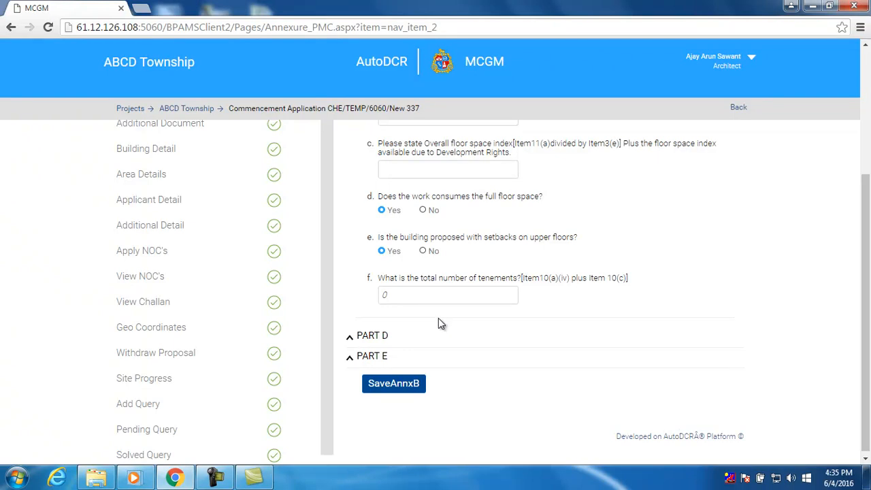
Expand Parts D and E, then save Annexure B and acknowledge the confirmation
click(385, 335)
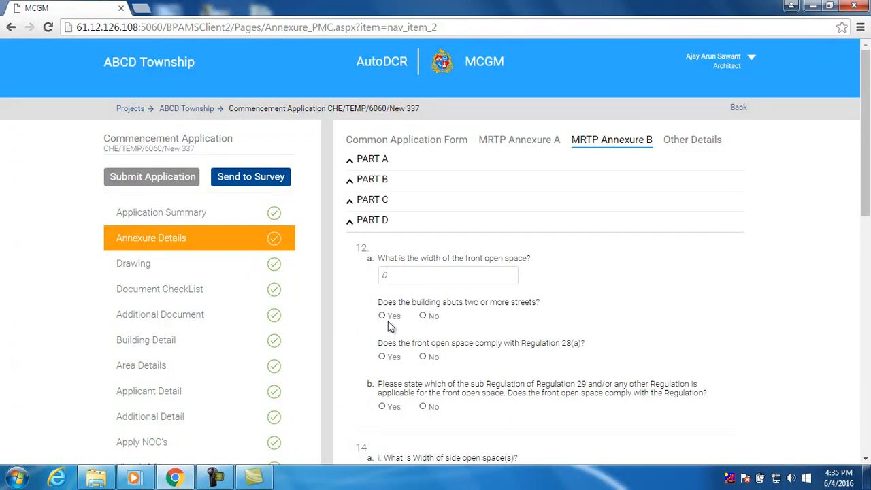
scroll(390, 323, down, 10)
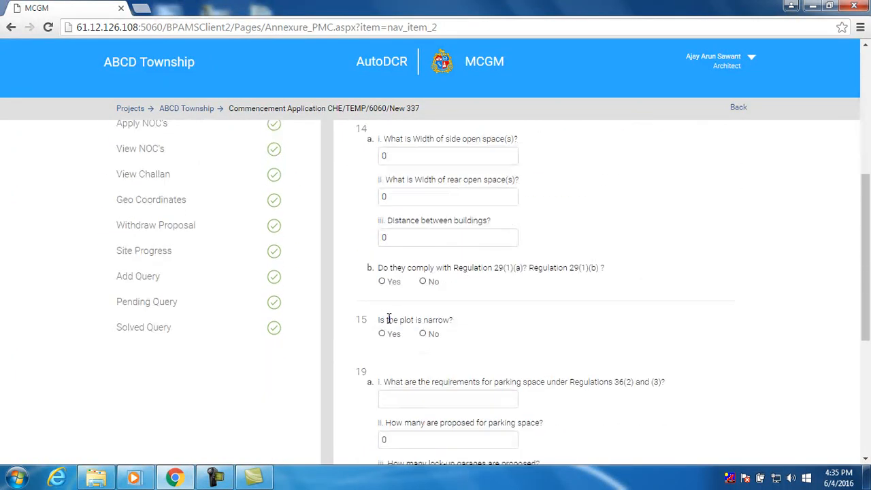
scroll(389, 319, down, 2)
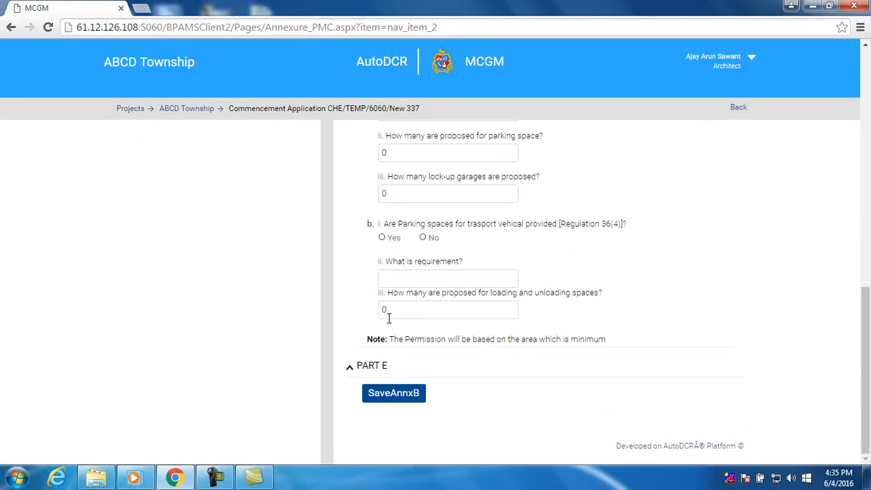
click(383, 364)
scroll(377, 363, down, 2)
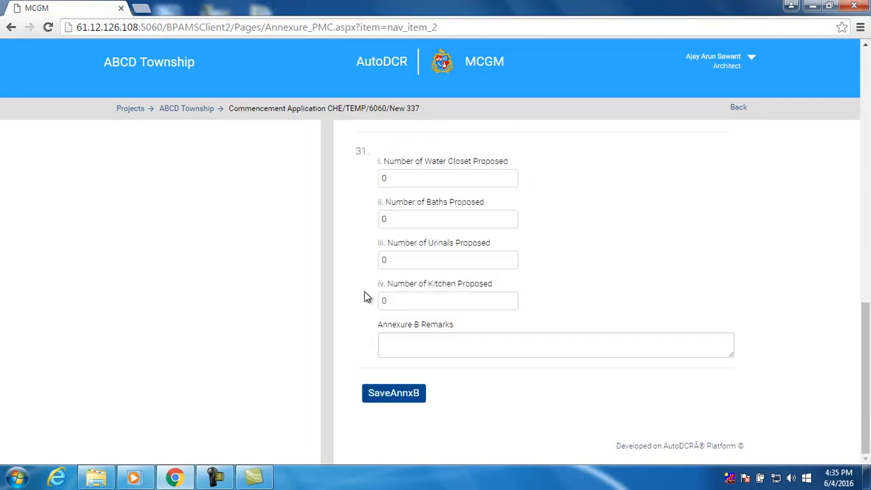
click(384, 396)
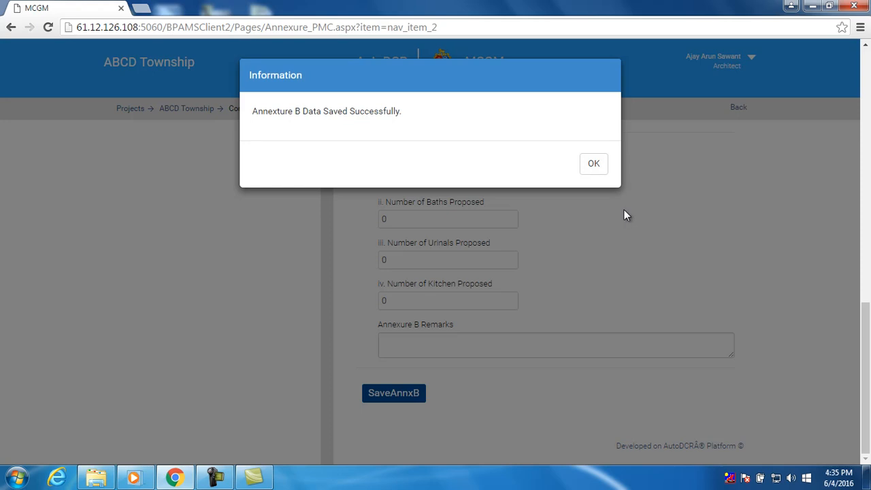
click(592, 170)
scroll(632, 211, up, 11)
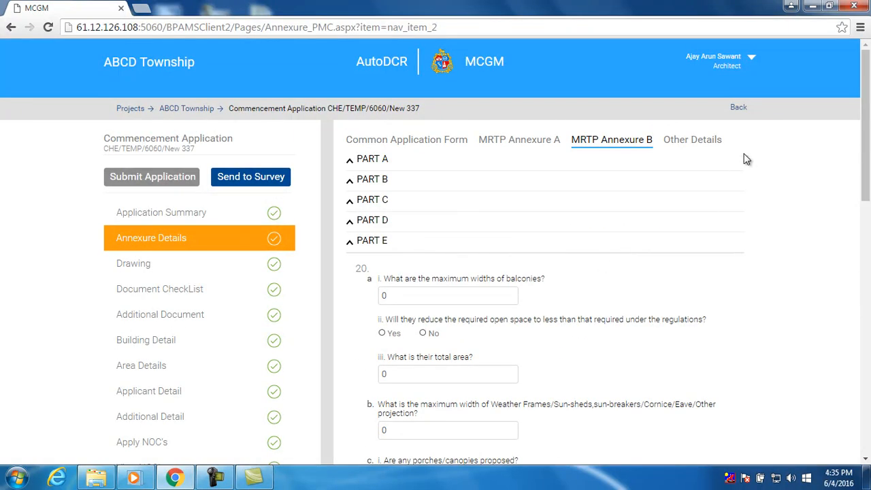
In Other Details, enter gross plot area 345, 12 parking cars, 2 trees cut and 3 transplanted
click(710, 144)
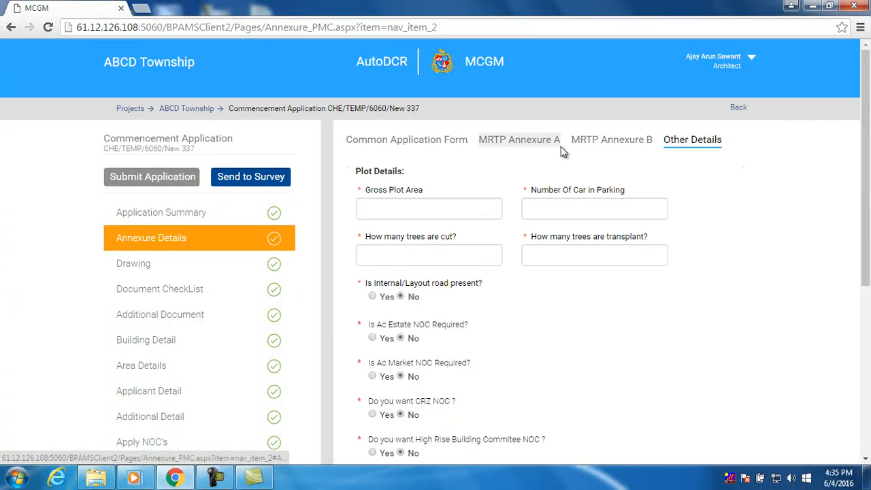
click(449, 211)
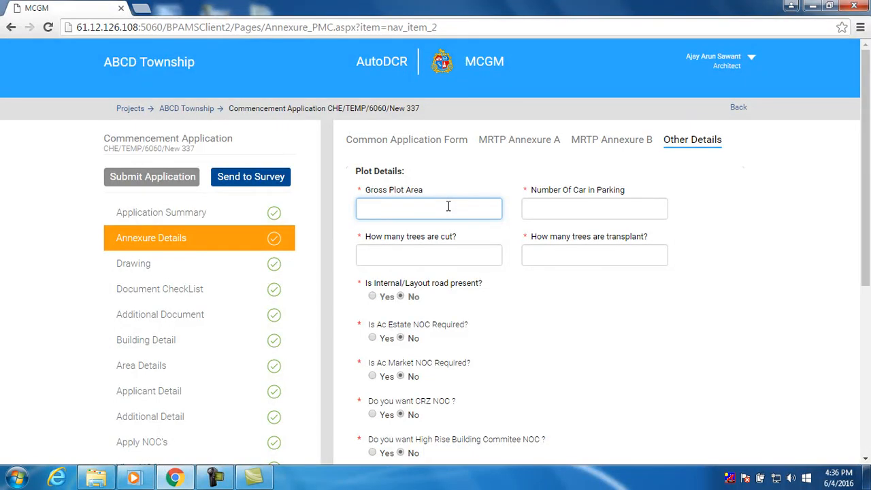
text(345)
click(534, 210)
text(12)
click(440, 253)
text(2)
click(566, 261)
text(3)
Mark the Ac Market NOC as required
scroll(447, 312, down, 1)
scroll(452, 228, down, 2)
scroll(451, 228, up, 1)
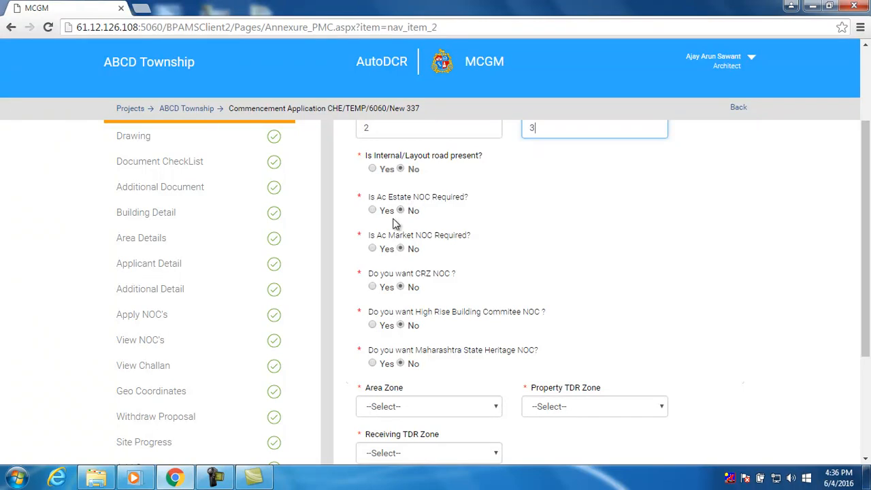
click(372, 249)
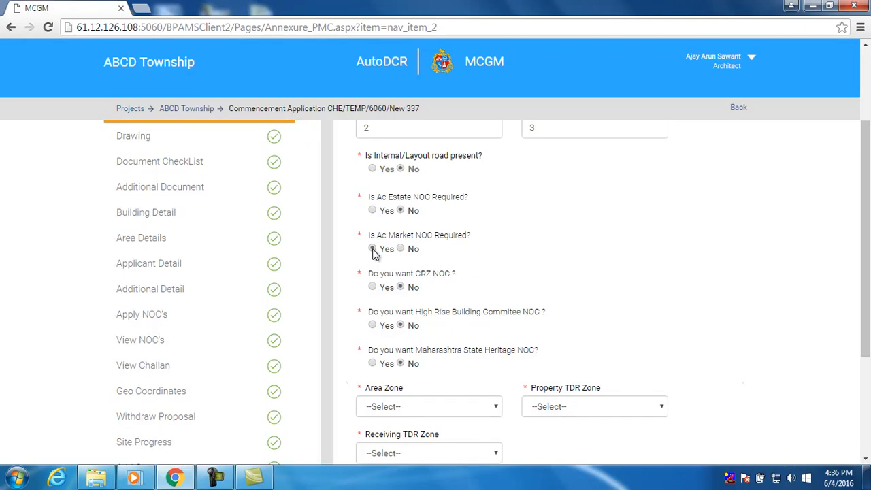
scroll(458, 269, down, 5)
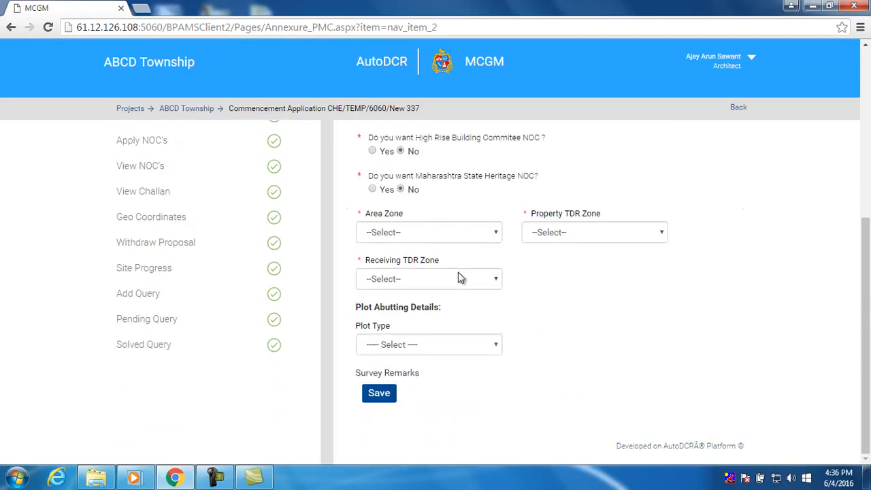
Set Area Zone, Property TDR Zone and Receiving TDR Zone to R1, leave Plot Type empty, and save
click(458, 239)
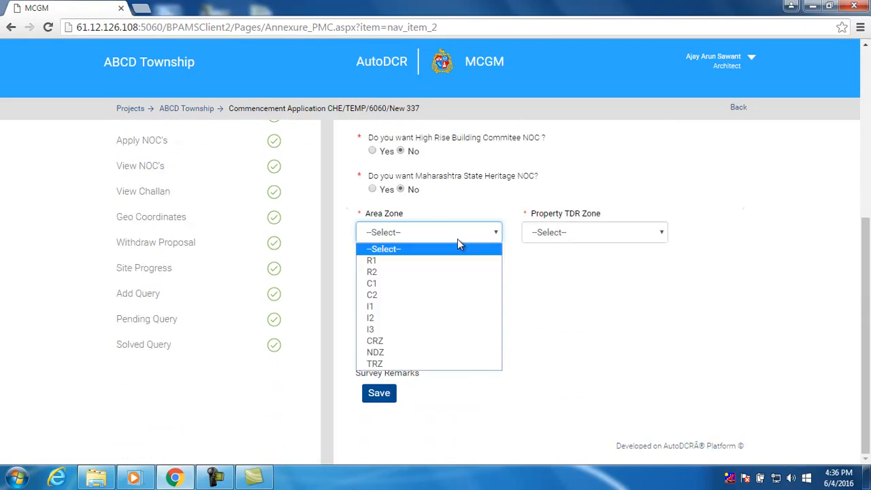
click(453, 262)
click(557, 233)
click(565, 262)
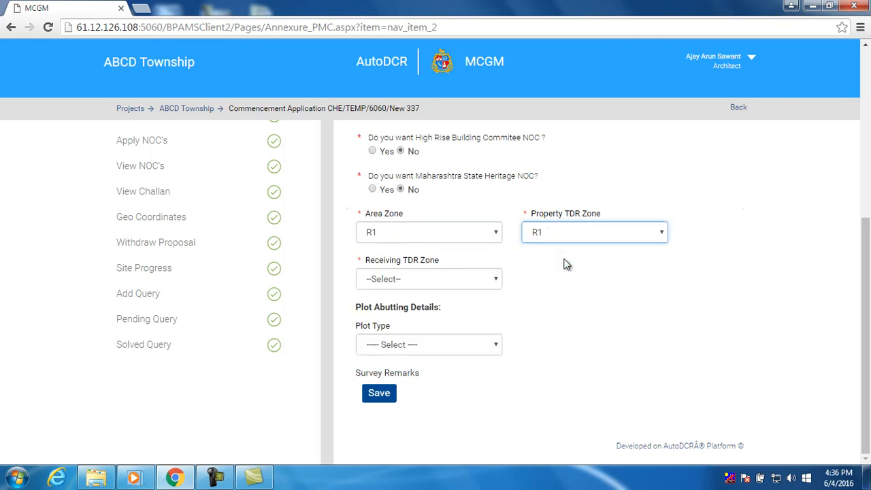
click(456, 279)
click(443, 307)
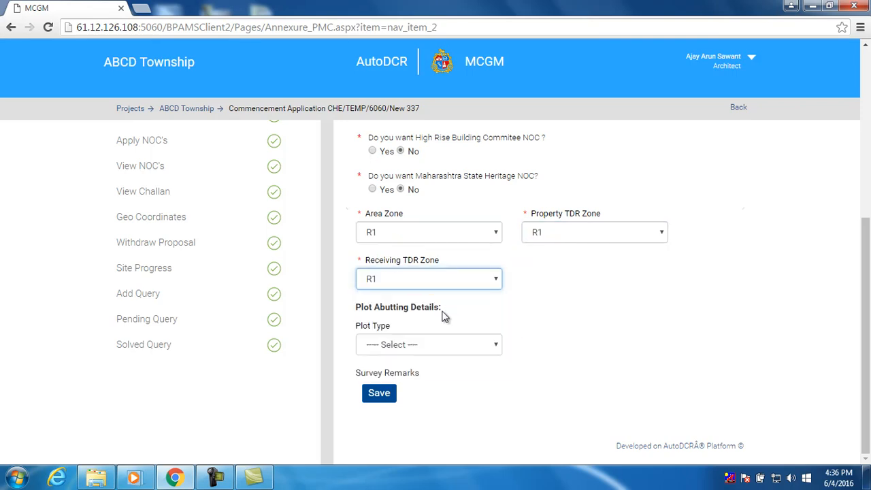
click(443, 348)
click(427, 359)
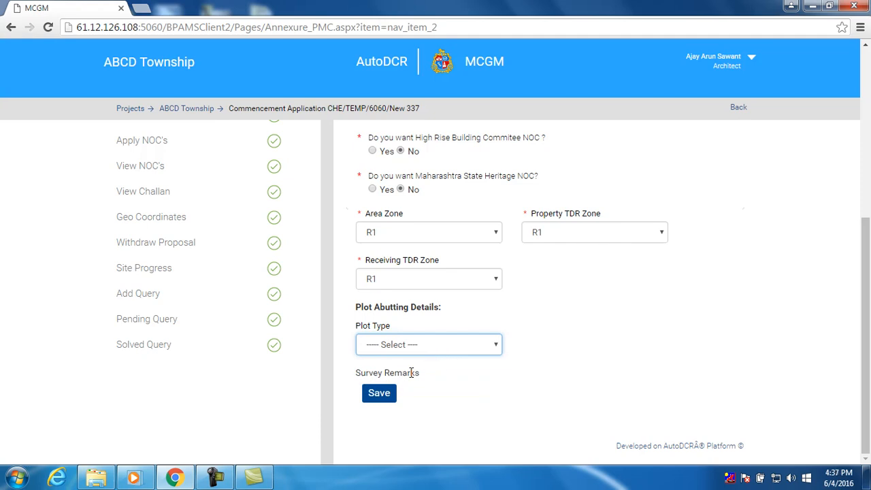
click(385, 402)
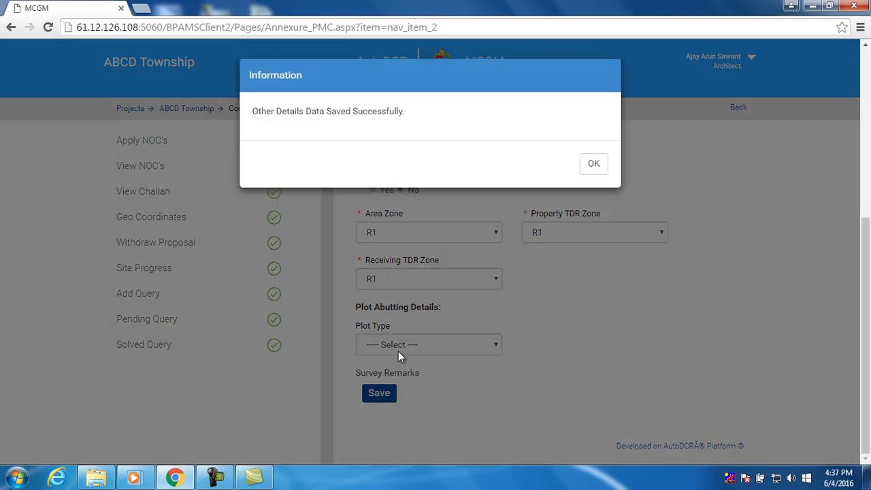
click(593, 166)
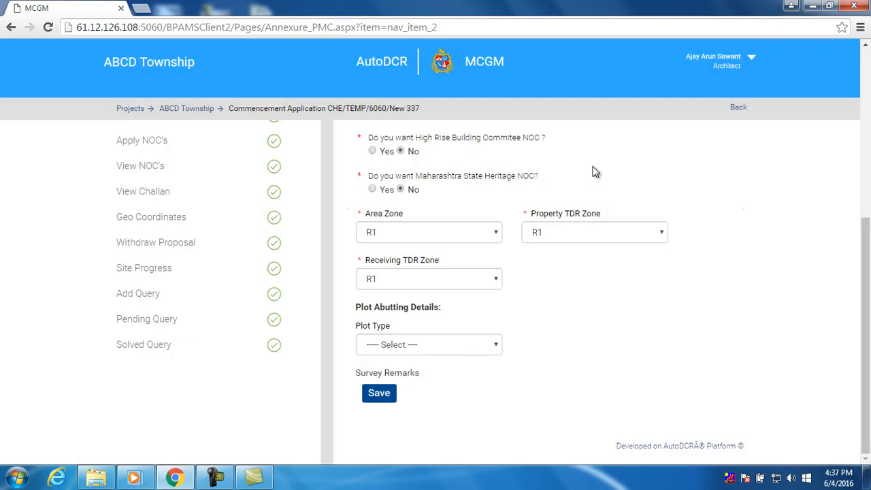
scroll(610, 220, up, 5)
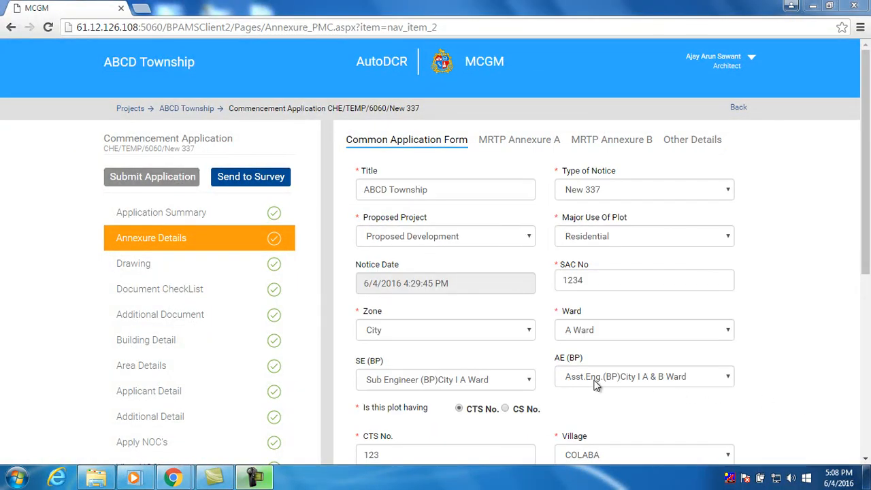
Attach resi.dwg as the architectural drawing, then go to the Document CheckList
click(164, 268)
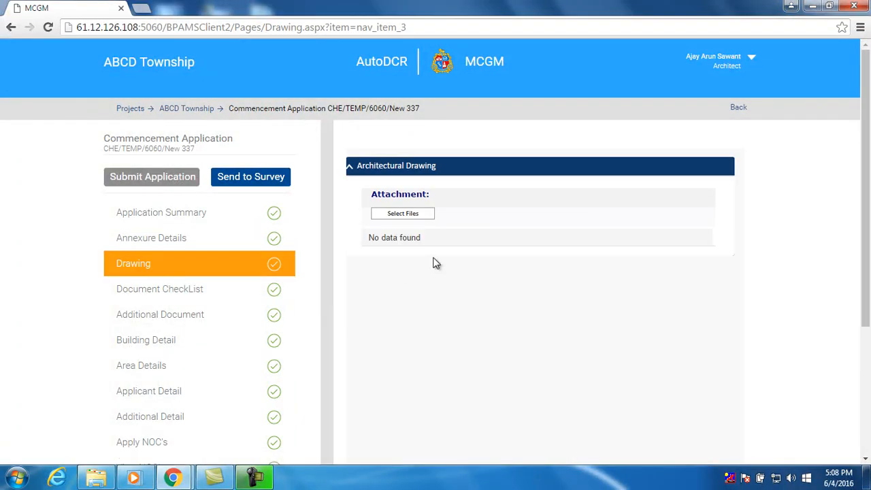
click(421, 221)
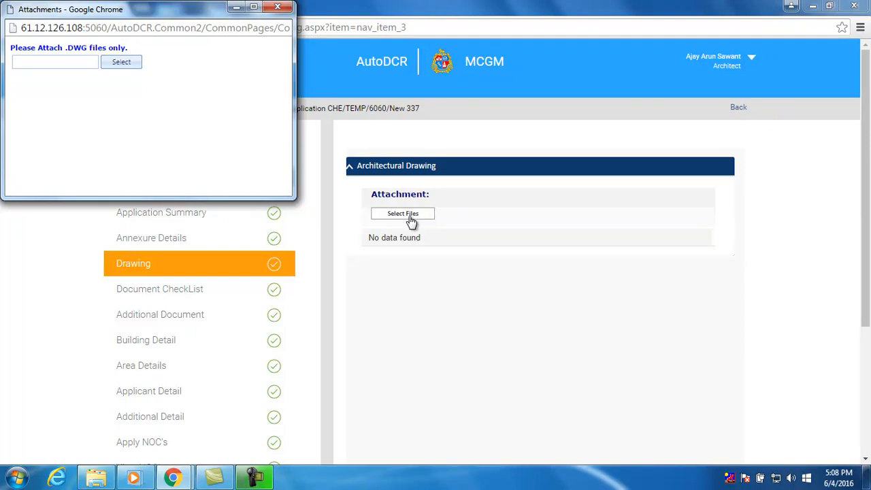
click(122, 63)
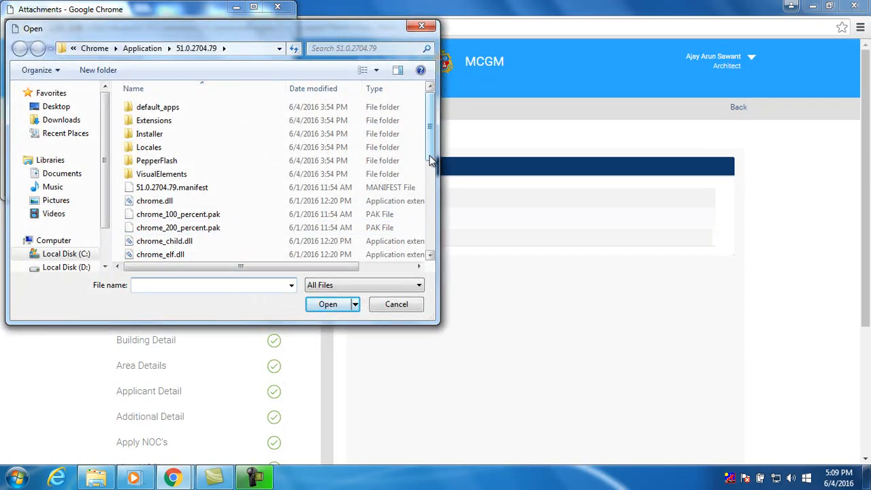
scroll(430, 171, down, 3)
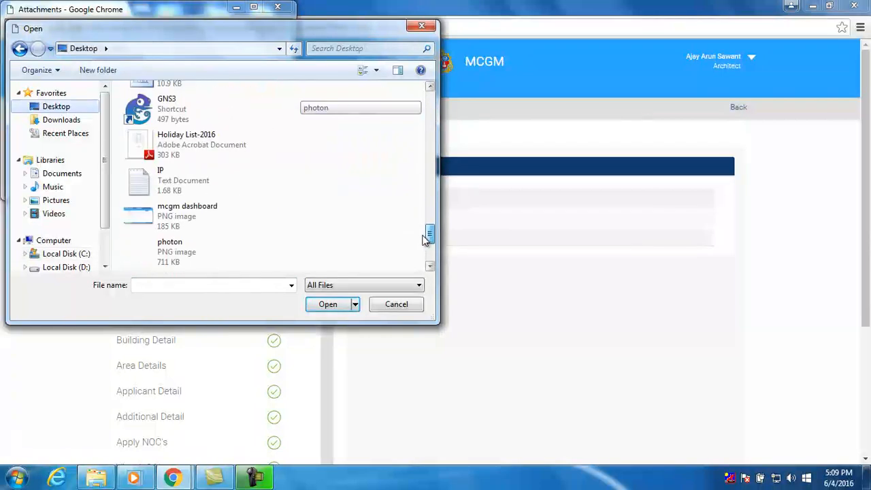
scroll(429, 242, down, 2)
scroll(234, 233, up, 5)
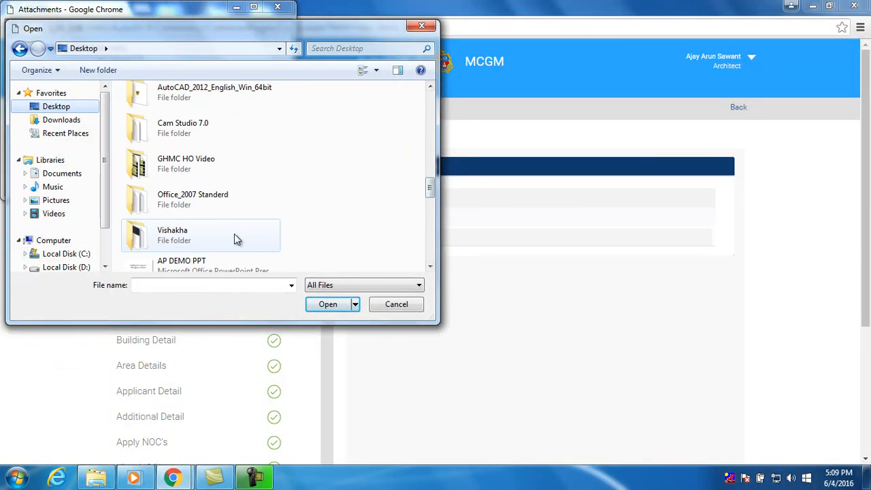
double_click(234, 233)
click(237, 184)
click(325, 305)
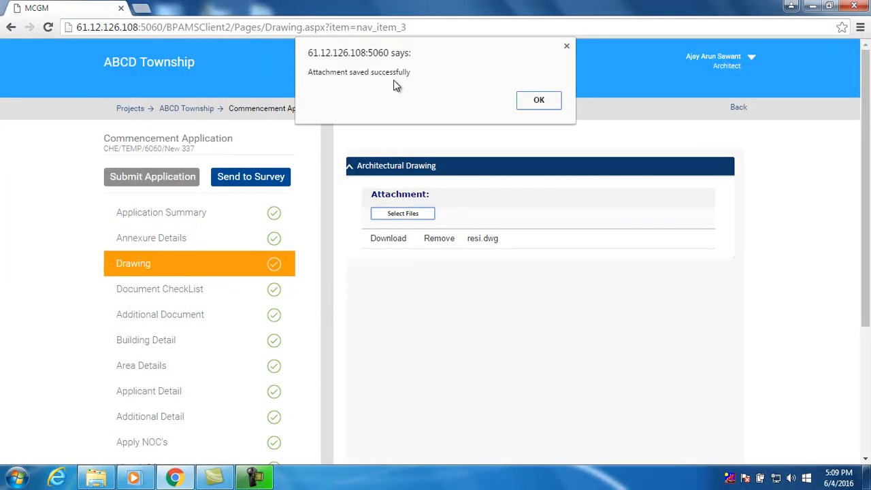
click(538, 102)
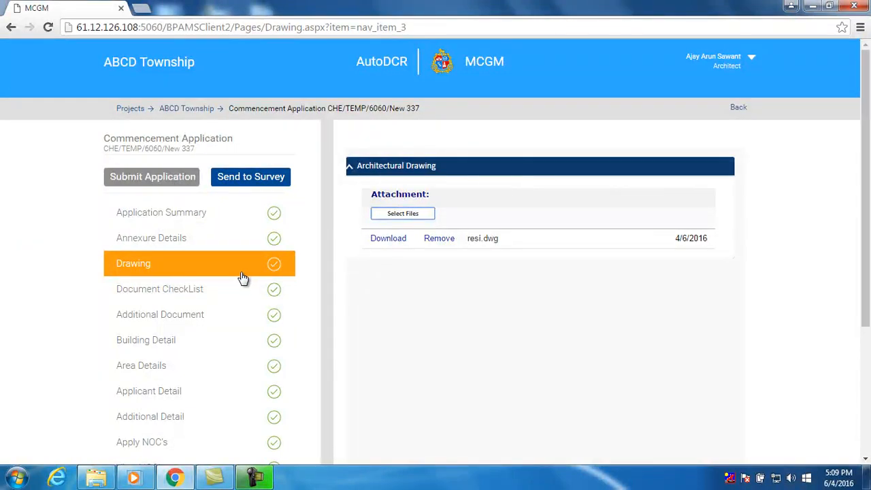
click(213, 298)
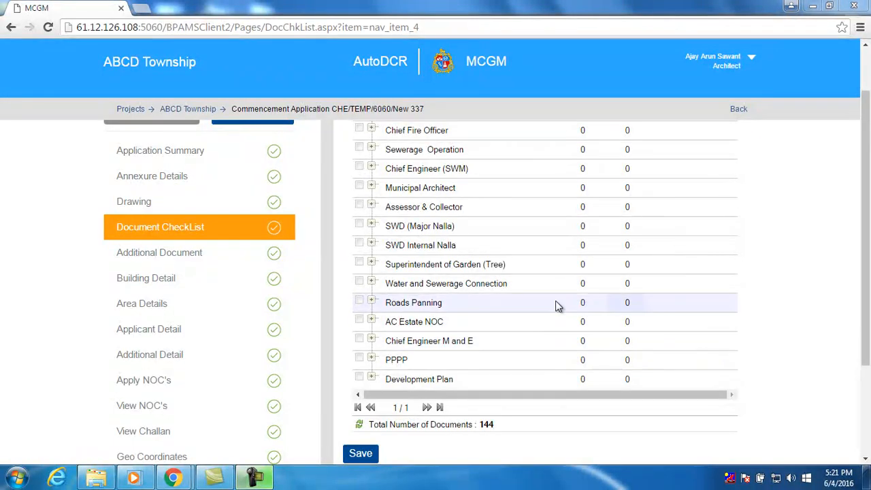
Tick Water and Sewerage Connection and its terrace-loop sub-item, attach Holiday List-2016.pdf, and save the checklist
click(359, 284)
click(359, 300)
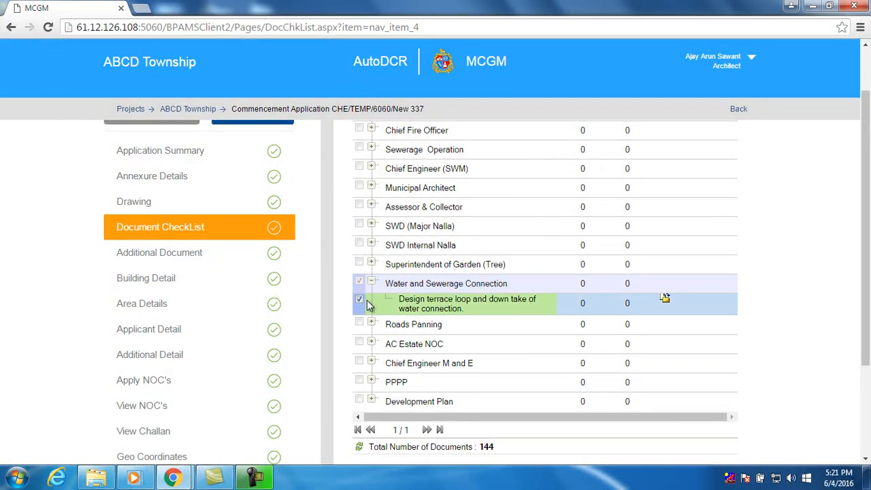
click(660, 303)
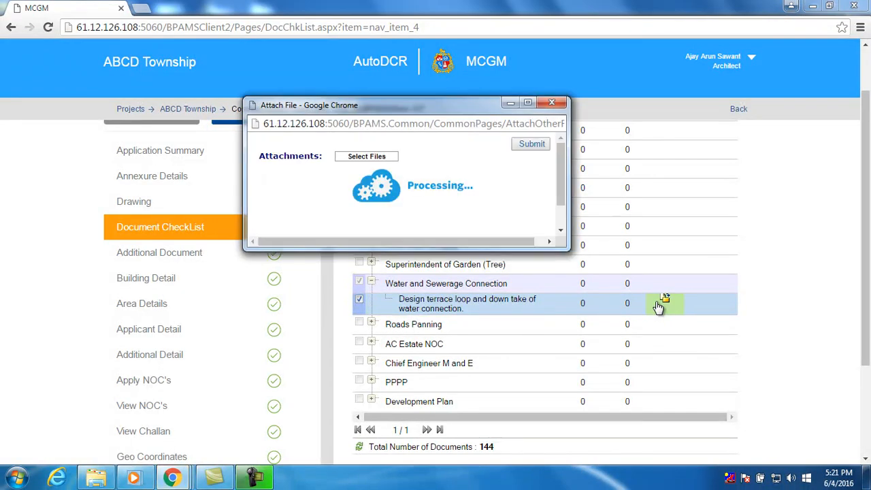
click(370, 161)
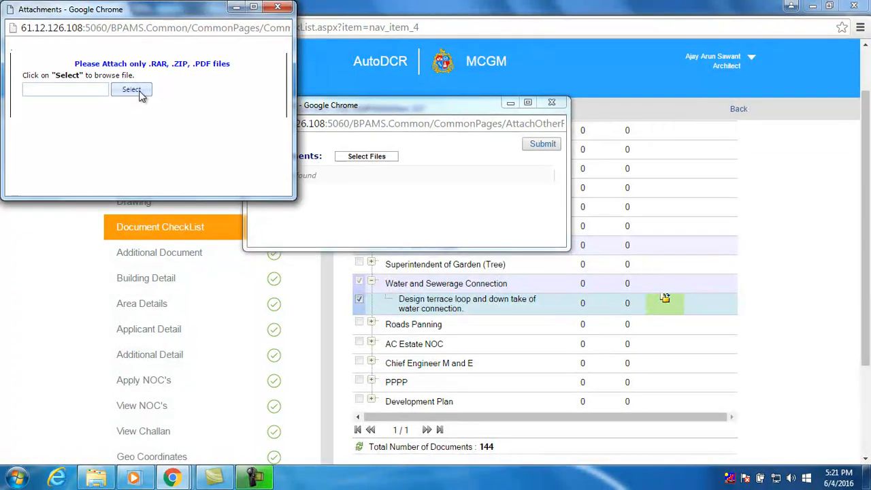
click(133, 90)
drag(425, 109, 431, 238)
click(262, 119)
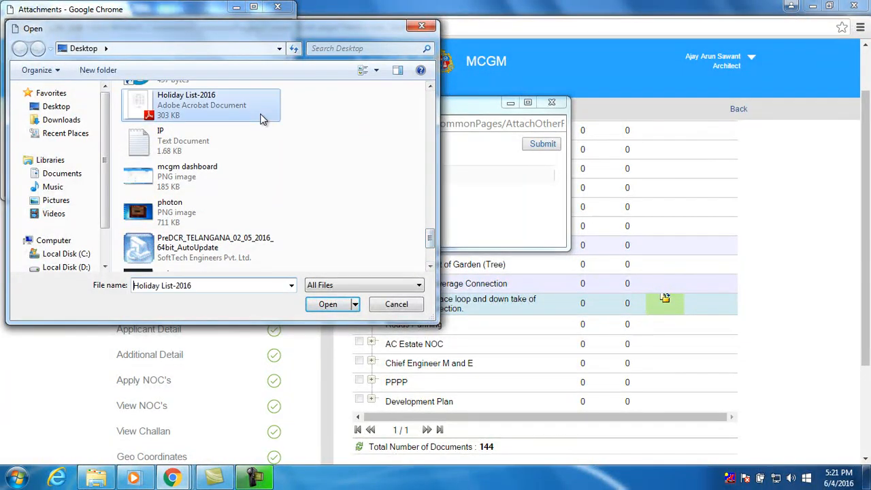
click(327, 304)
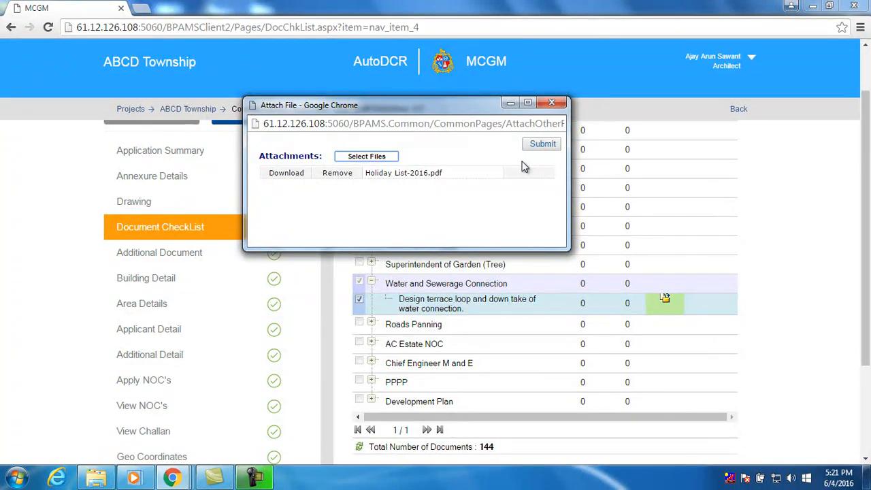
click(539, 145)
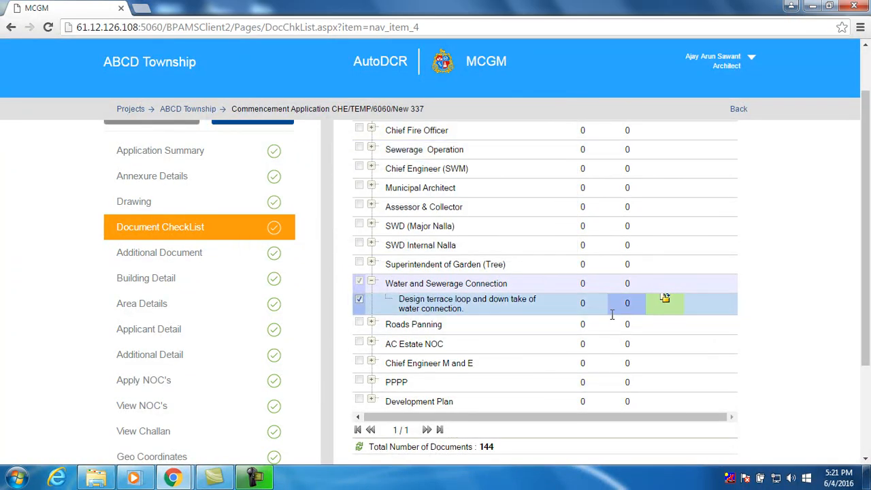
scroll(748, 351, down, 1)
scroll(750, 352, down, 1)
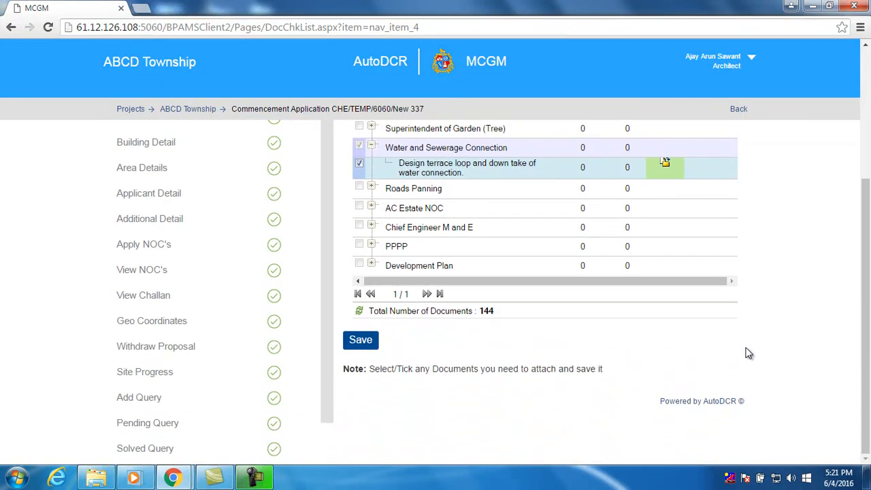
click(360, 341)
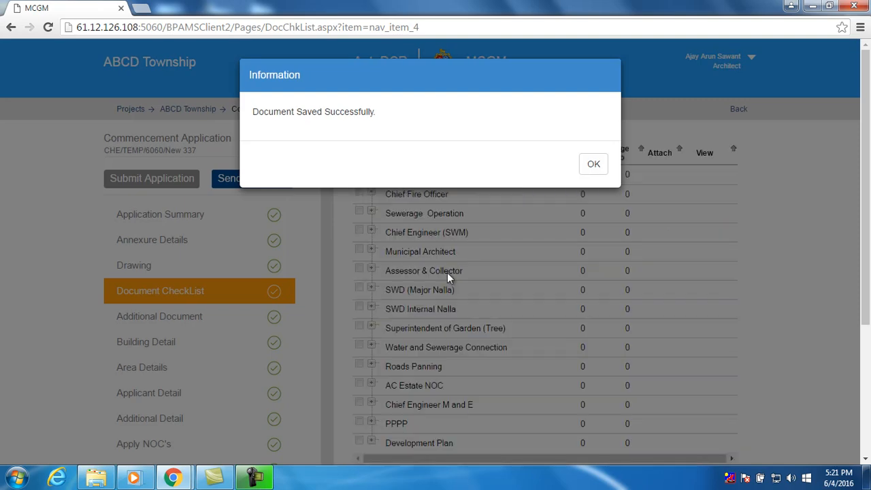
Close the checklist save message and view the empty Additional Document list
click(594, 166)
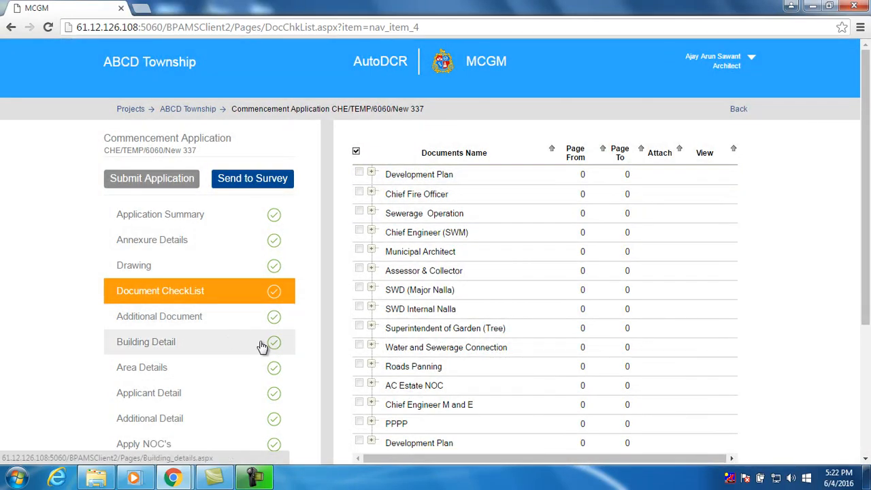
click(202, 318)
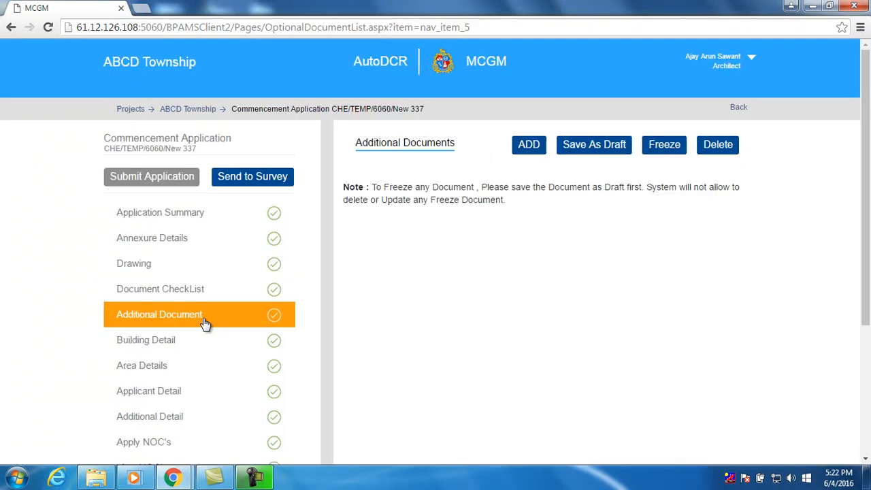
scroll(407, 331, down, 1)
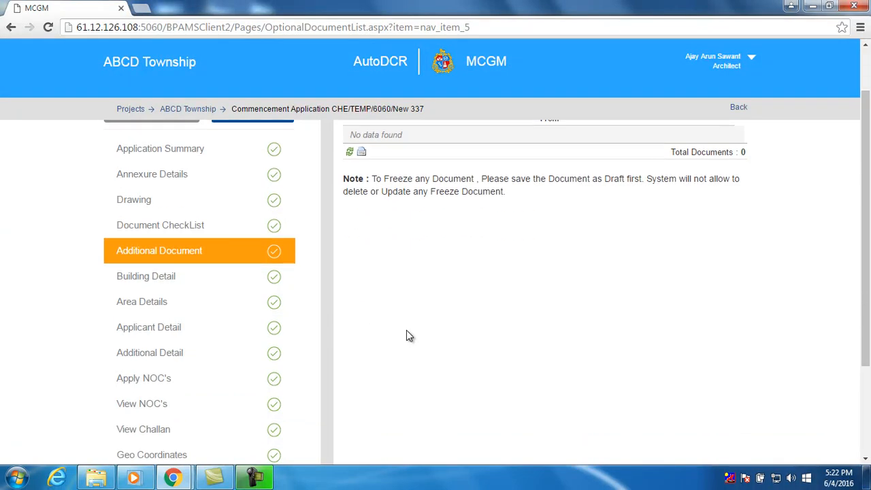
scroll(407, 331, up, 1)
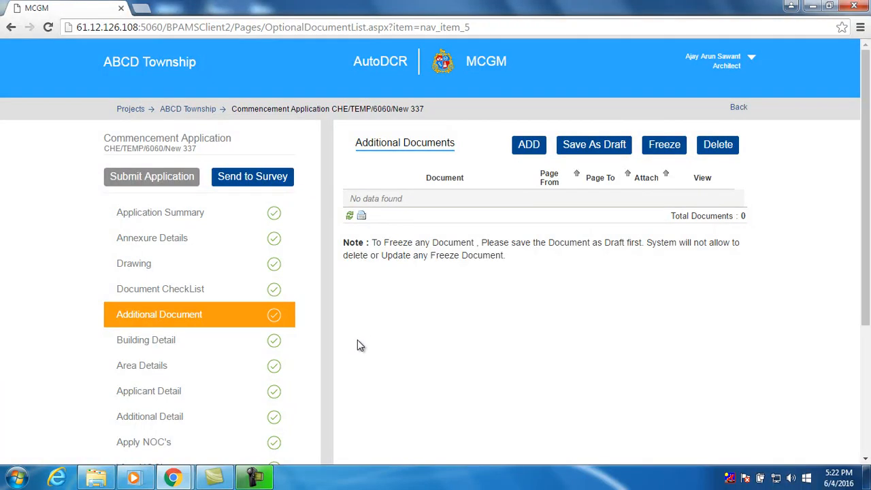
In Building Detail, set the wing's Zone to R1 and enter the wing name
click(243, 348)
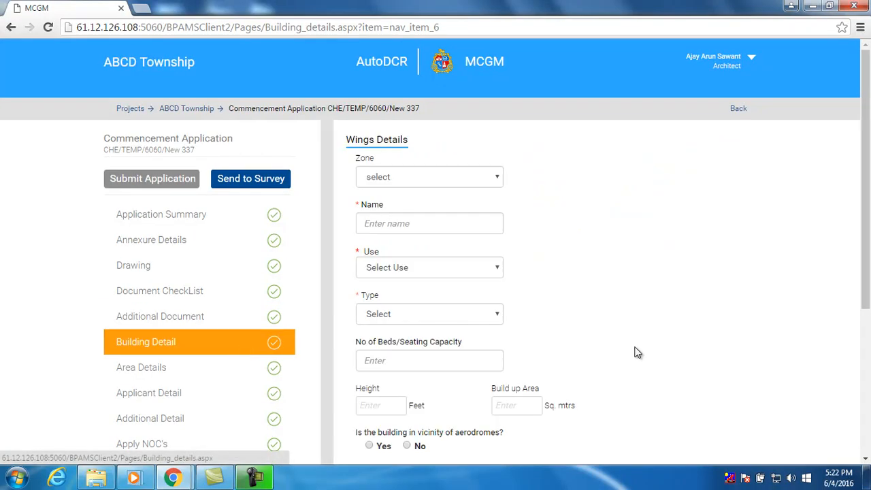
click(457, 180)
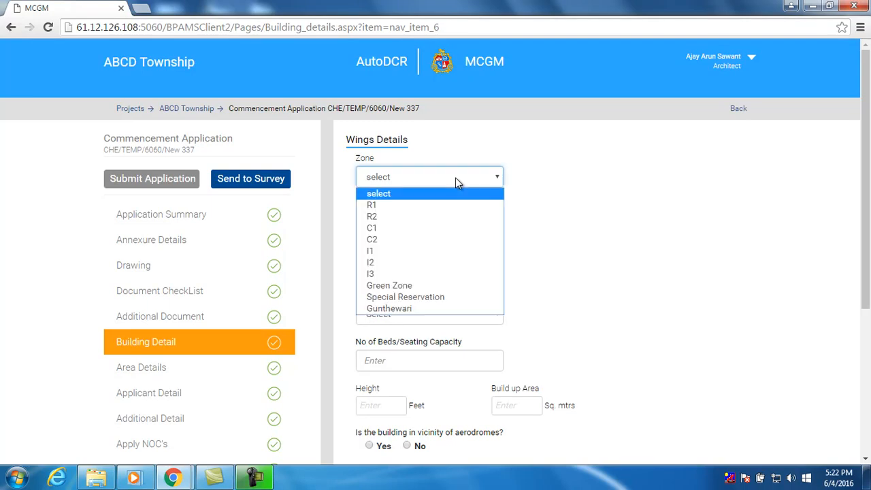
click(450, 206)
click(438, 221)
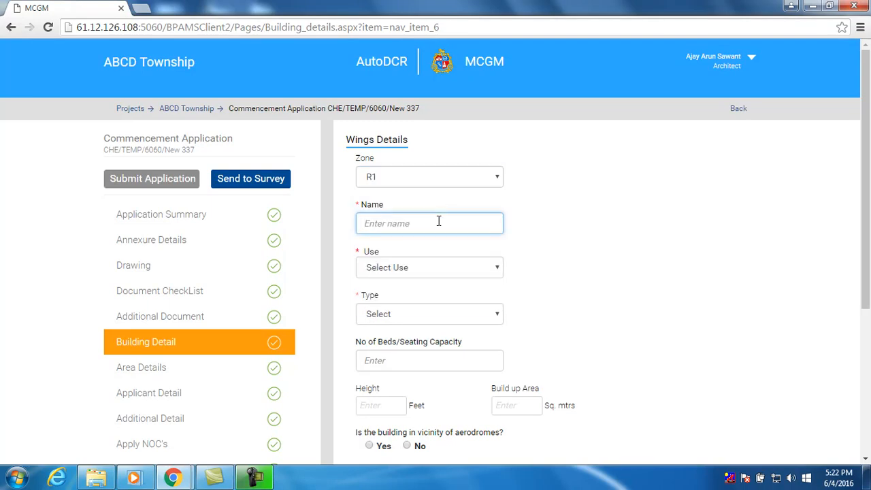
text(Vishakha)
Set Use to Residential, Sub Use to Resi. Apartments and Type to Detached House
click(432, 271)
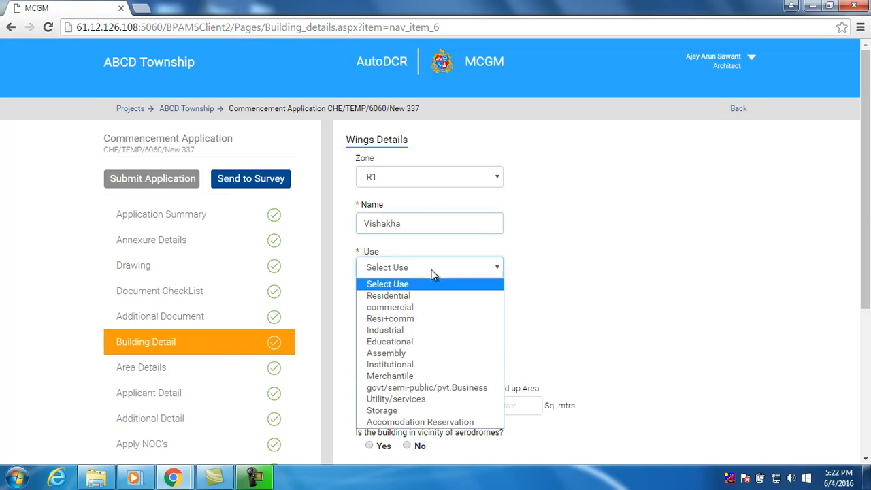
click(427, 297)
click(565, 276)
click(572, 297)
click(439, 318)
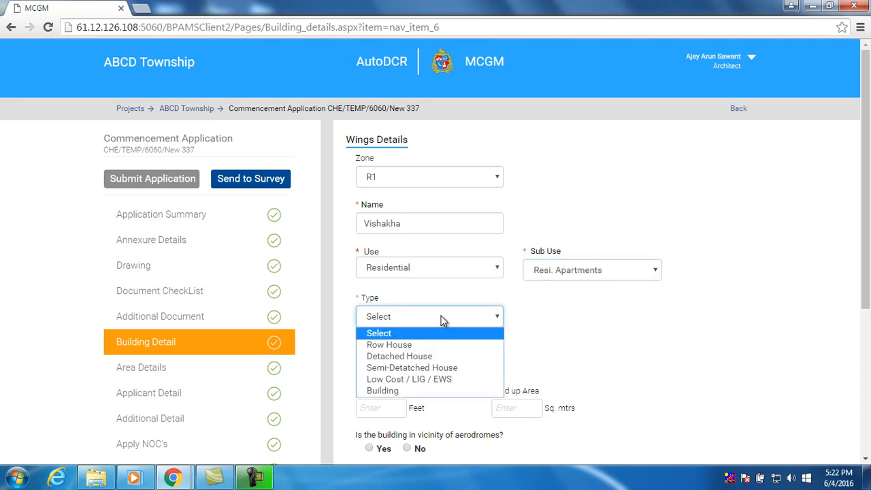
click(430, 353)
Enter 12 beds, height 24 ft and built-up area 120 sq. mtrs
scroll(431, 350, down, 2)
click(431, 236)
text(12)
click(382, 281)
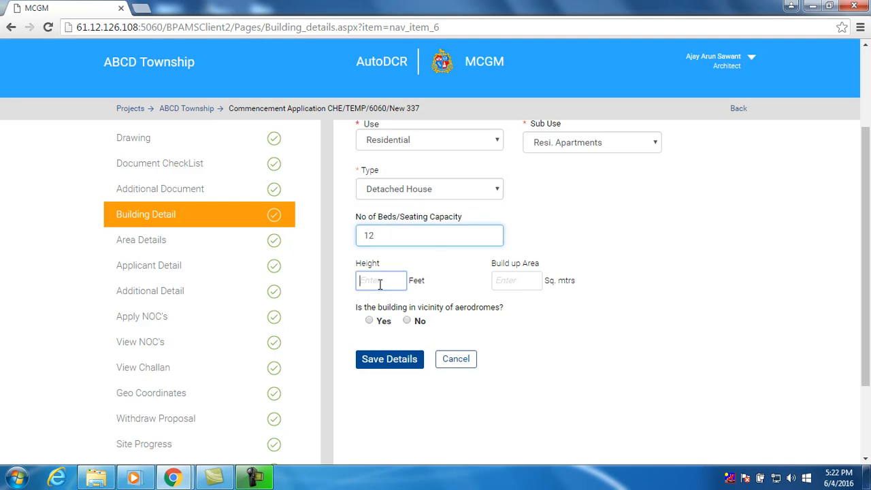
text(24)
click(507, 281)
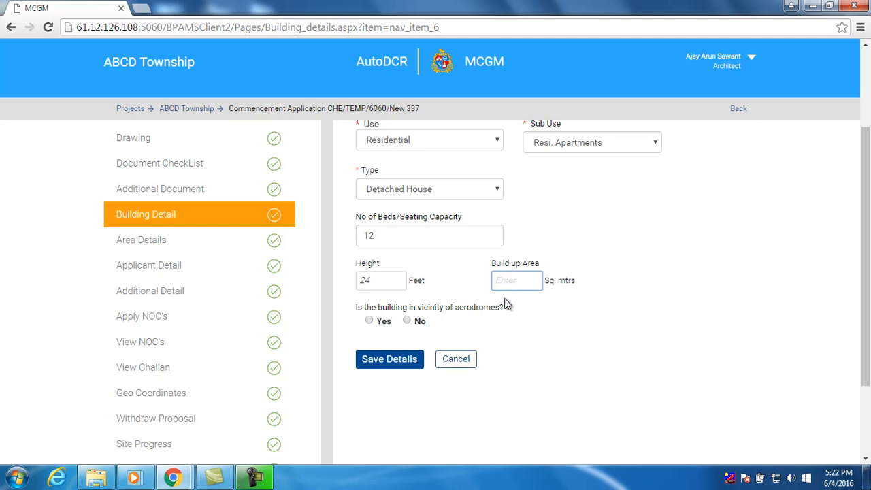
text(120)
Answer No for aerodrome vicinity and save the building details
click(406, 320)
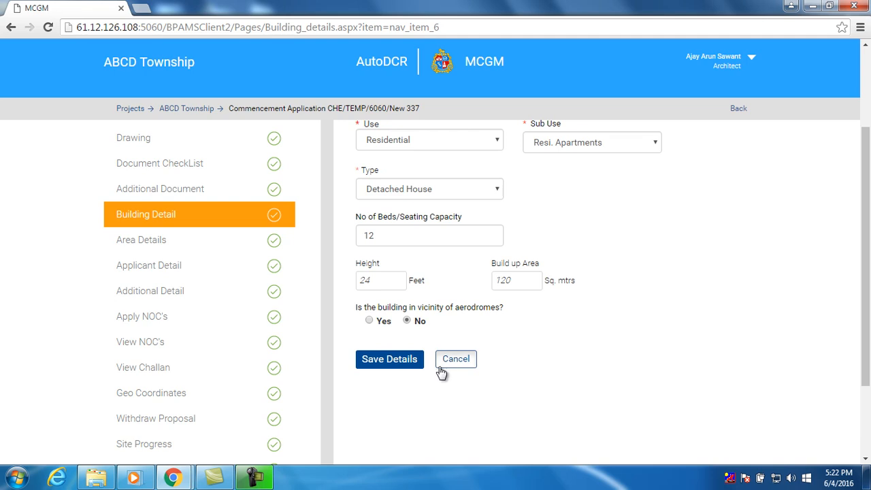
click(399, 366)
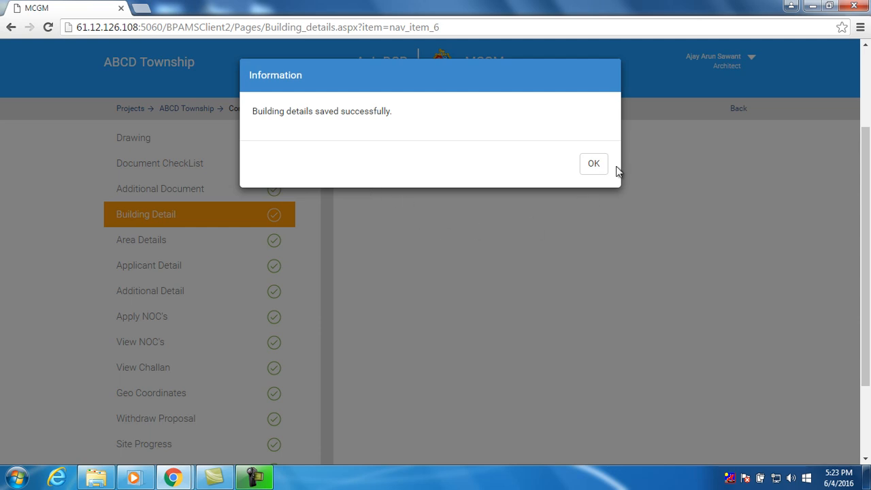
click(594, 164)
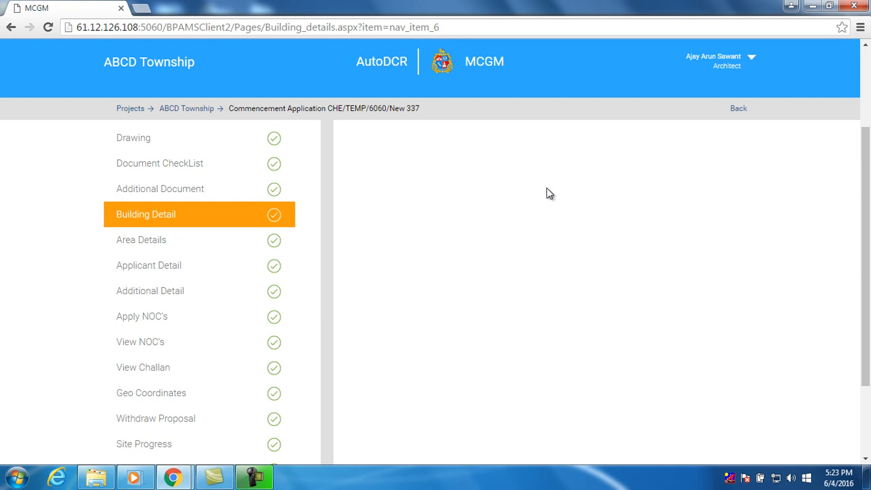
Name plot 1 and its owner 'abcd', add one extract row, and save the Area Details
click(240, 248)
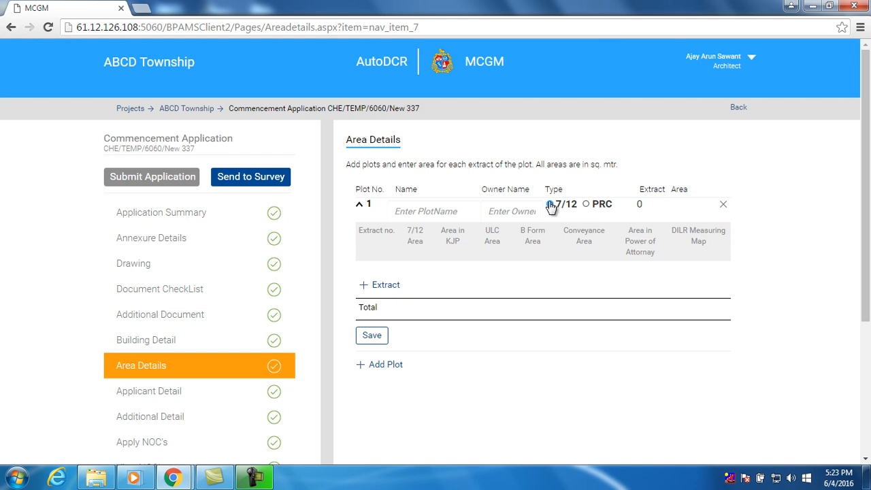
click(420, 211)
text(abcd)
click(514, 211)
text(abcd)
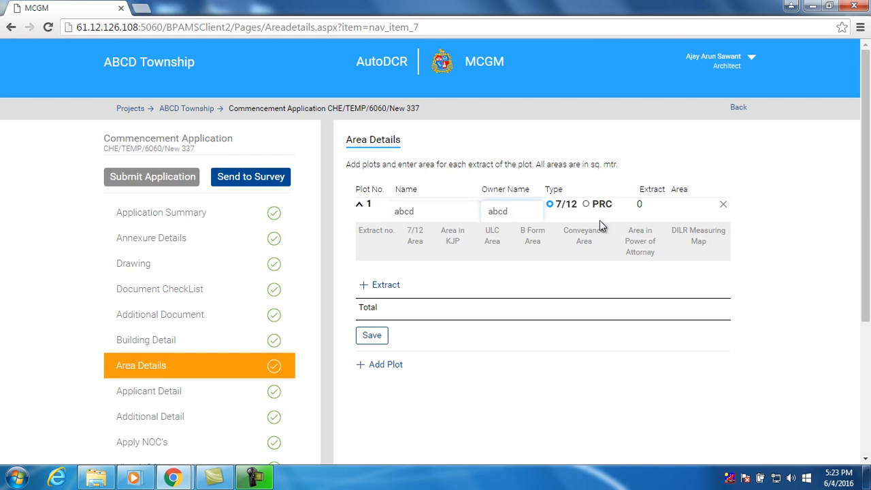
click(652, 206)
click(387, 286)
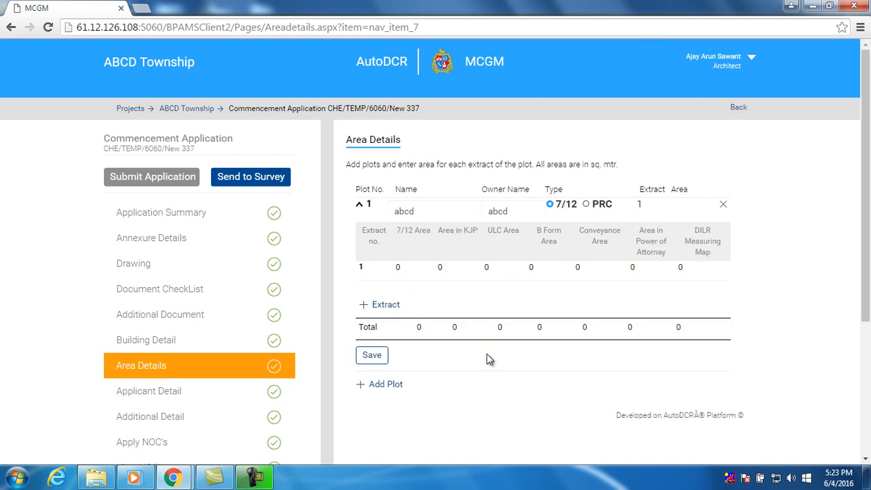
click(372, 355)
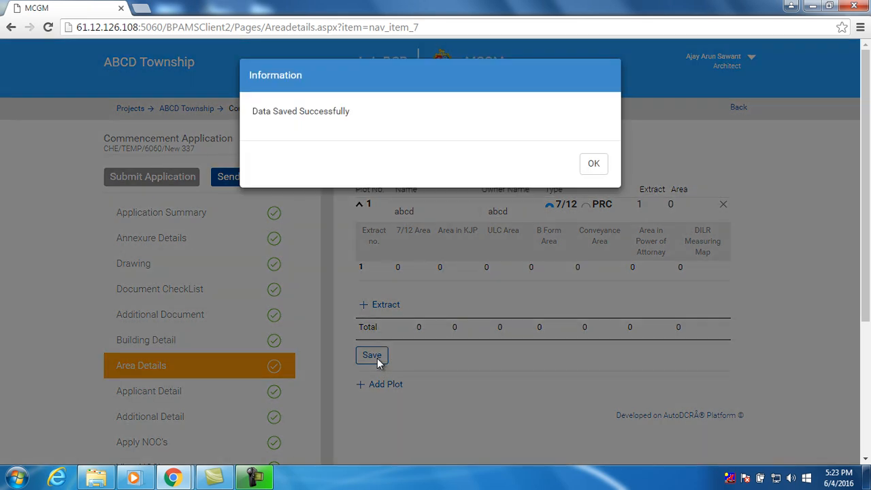
click(589, 170)
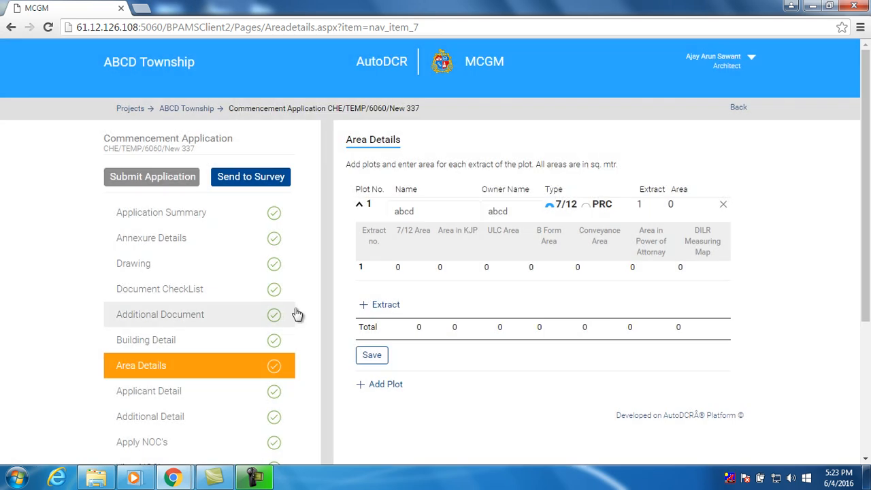
scroll(300, 317, down, 1)
scroll(302, 318, down, 1)
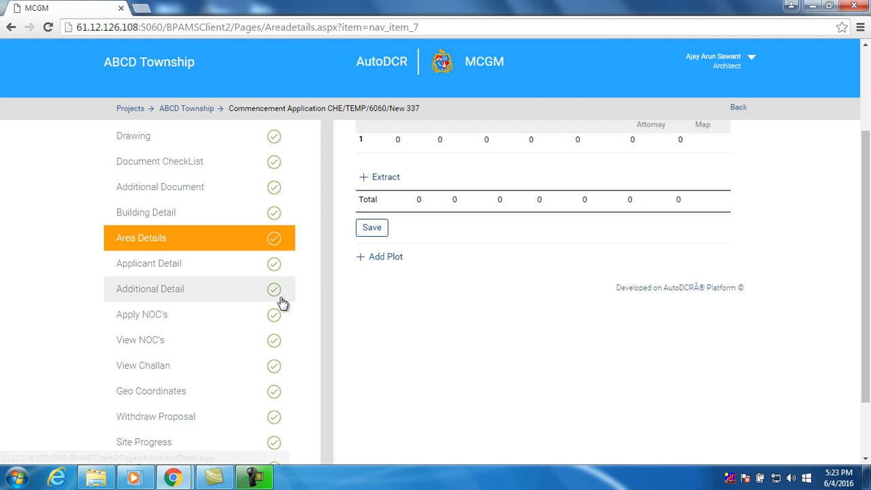
Enter the applicant's name, role Owner as per Revenue record, office address and residential address
click(221, 272)
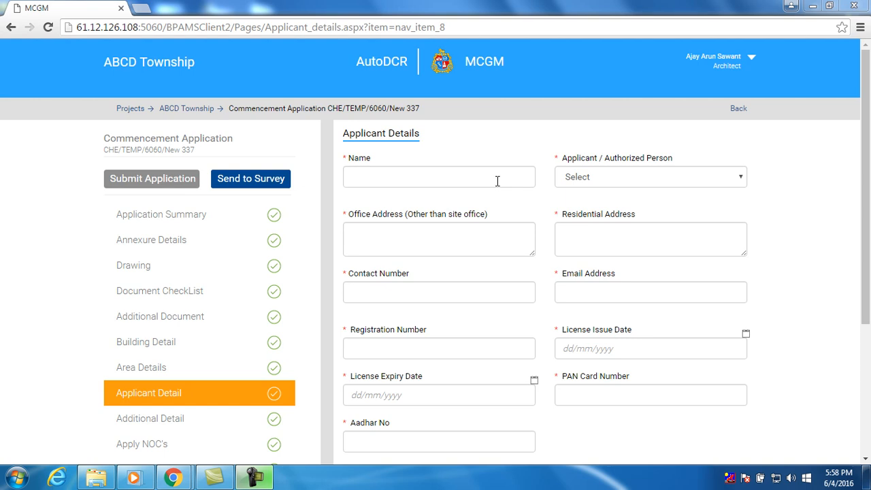
click(498, 181)
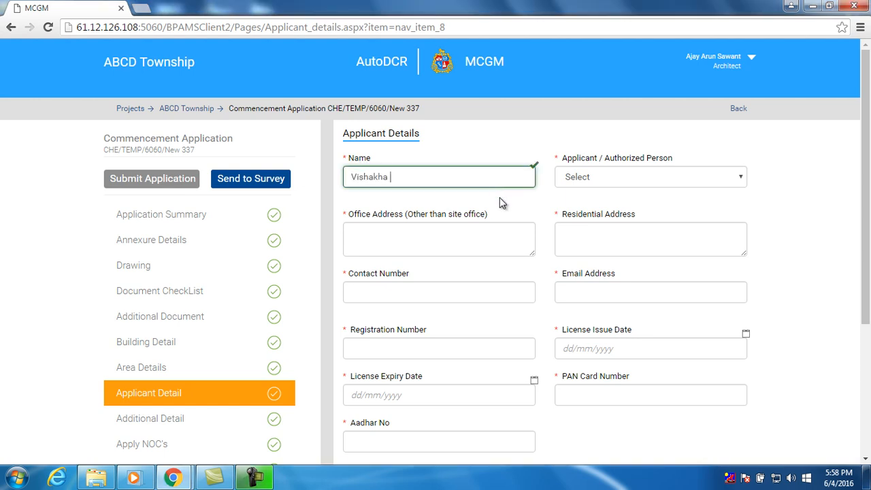
click(628, 184)
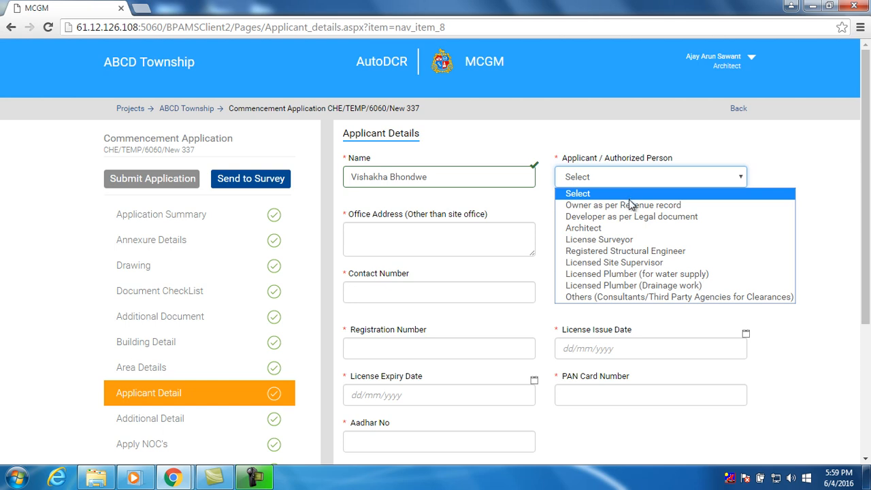
click(631, 206)
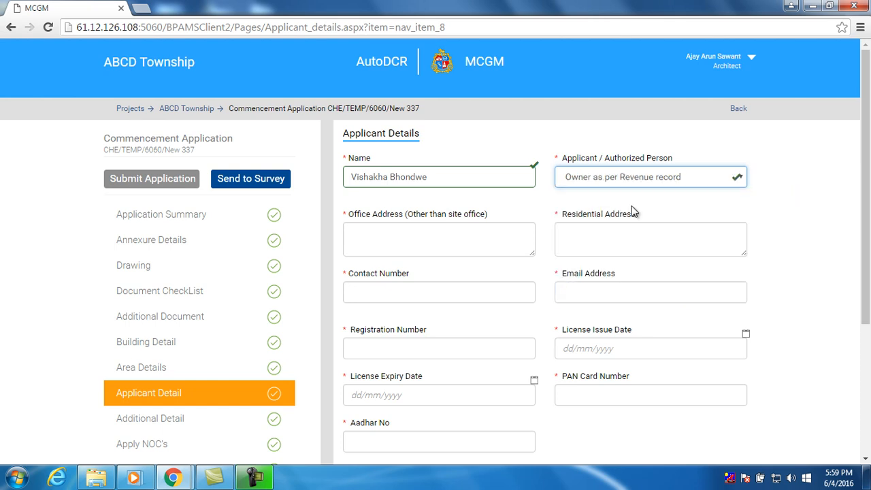
click(480, 242)
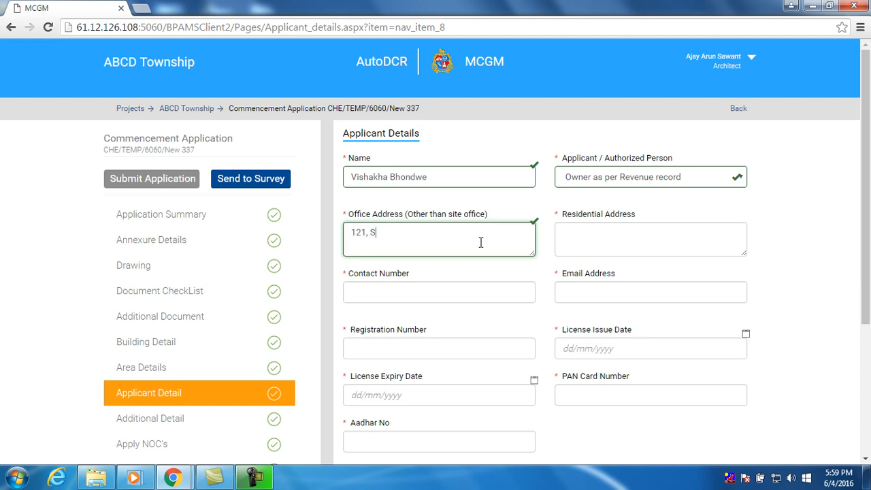
click(581, 236)
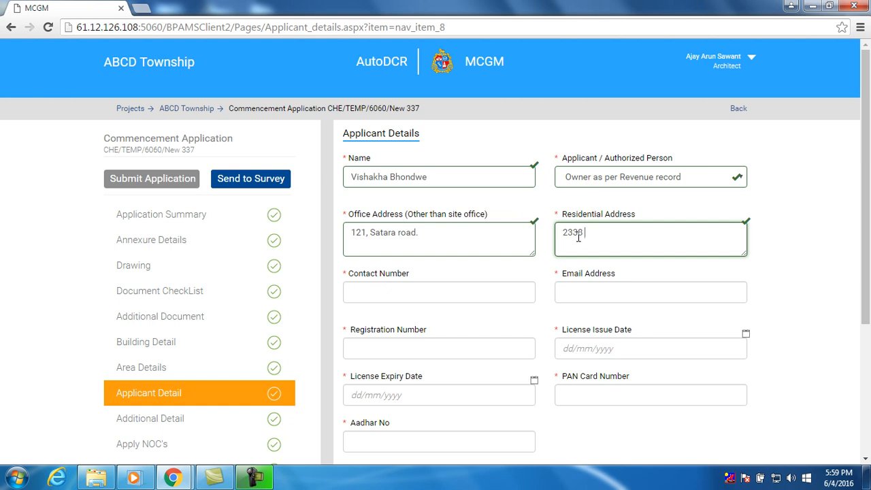
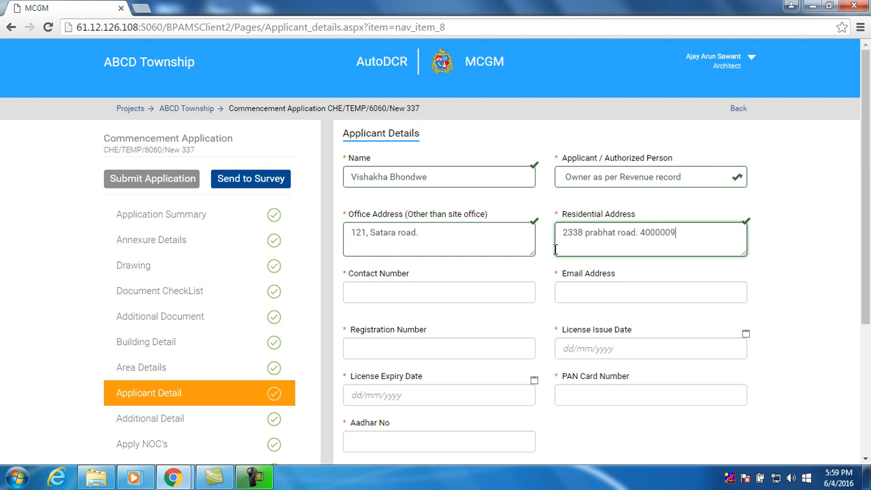
Fill in the applicant's contact number, e-mail address and registration number
click(426, 292)
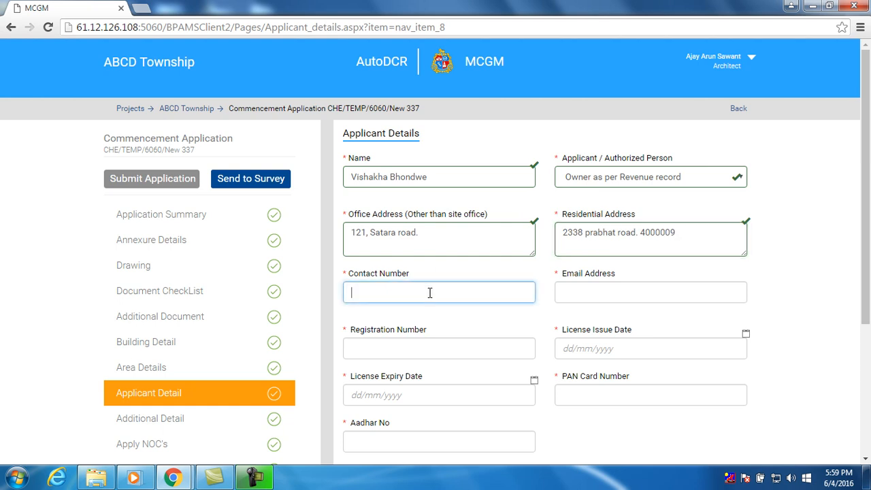
text(90909090)
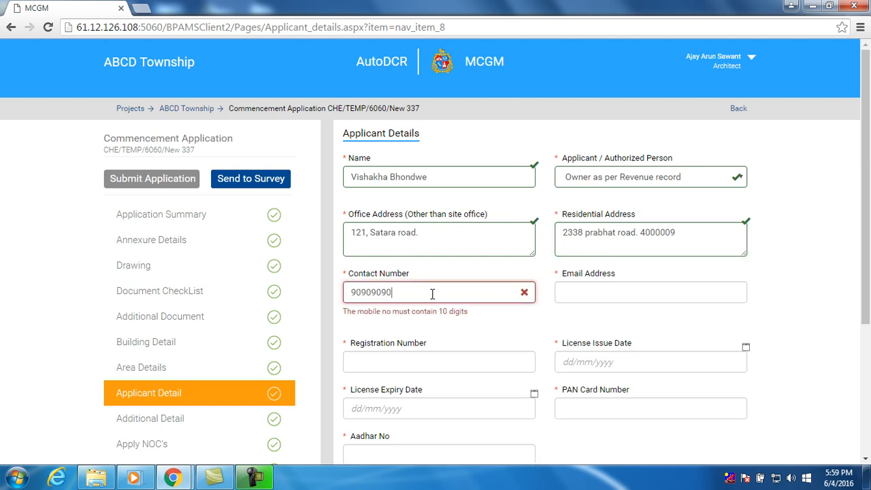
text(909)
key(BackSpace)
click(604, 290)
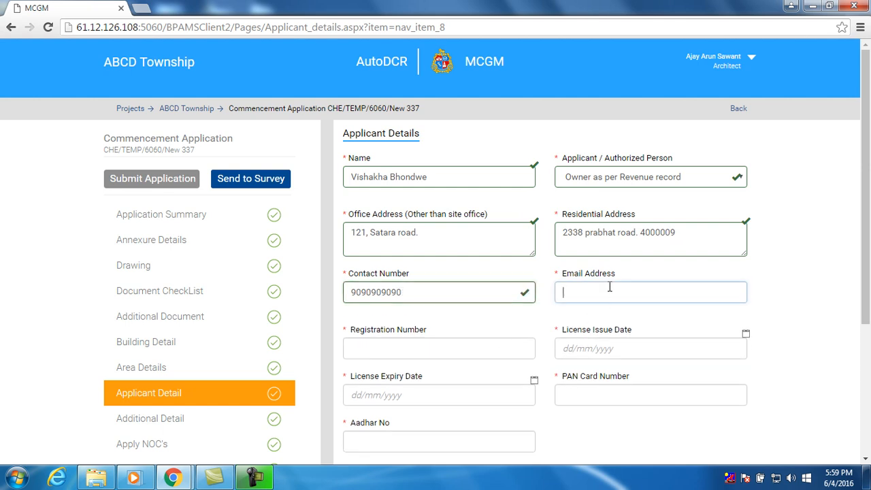
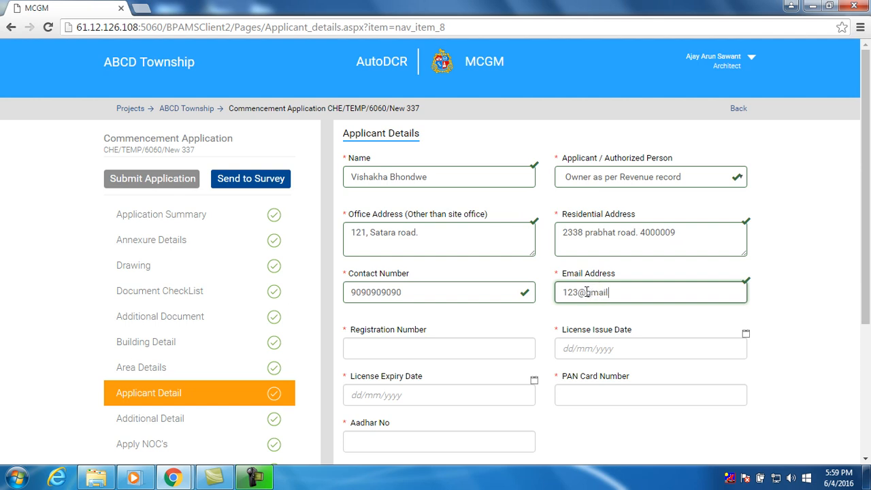
click(464, 348)
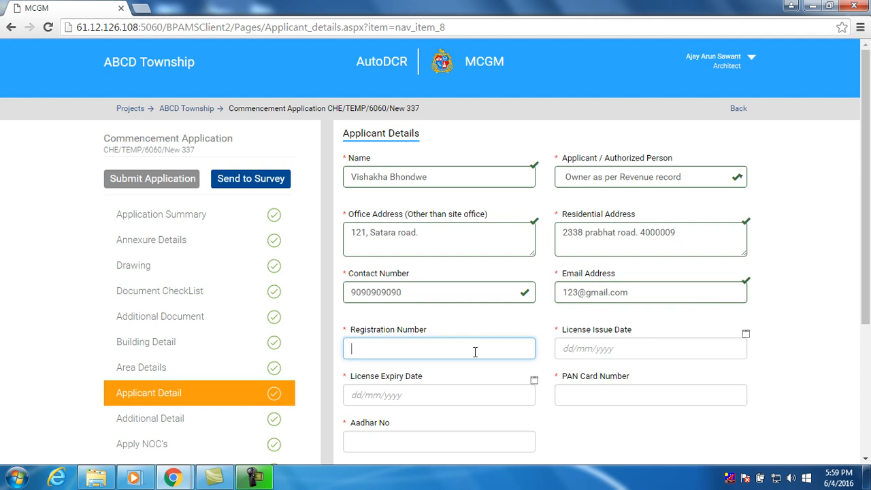
text(ca123)
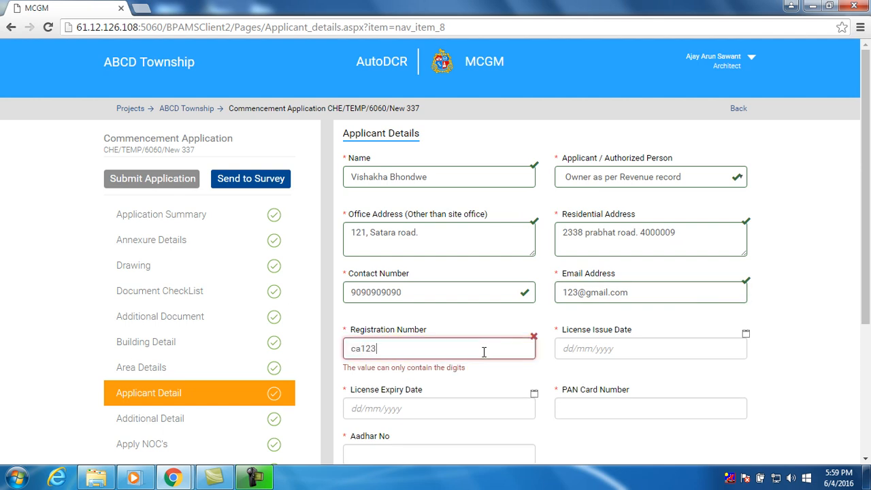
key(BackSpace)
key(BackSpace)
key(BackSpace)
key(BackSpace)
key(BackSpace)
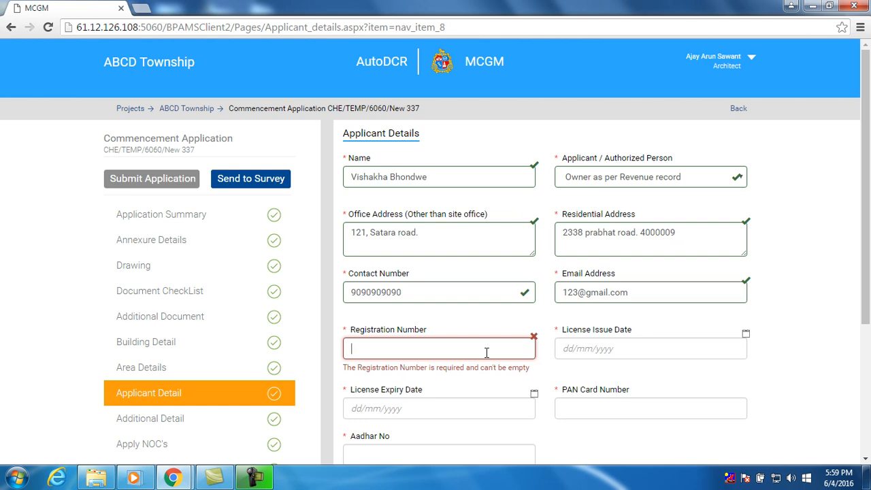
text(123986)
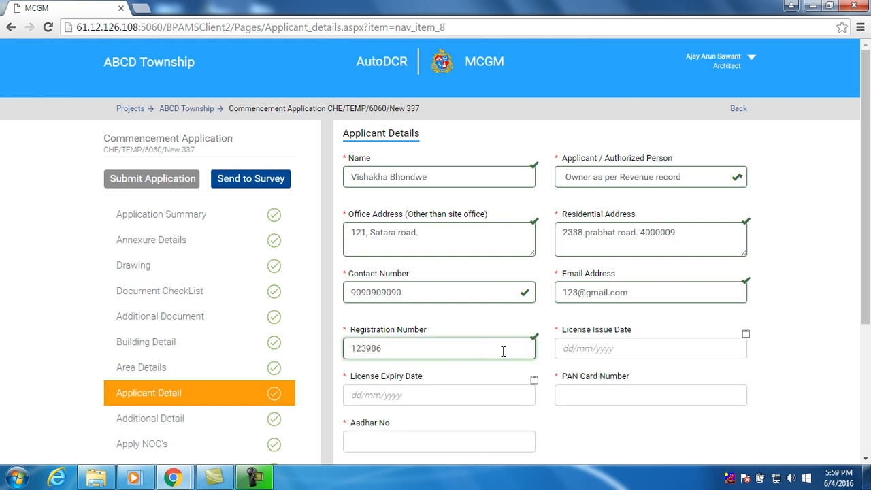
Set the licence issue date to 31/5/2016 and expiry date to 24/6/2016
click(579, 351)
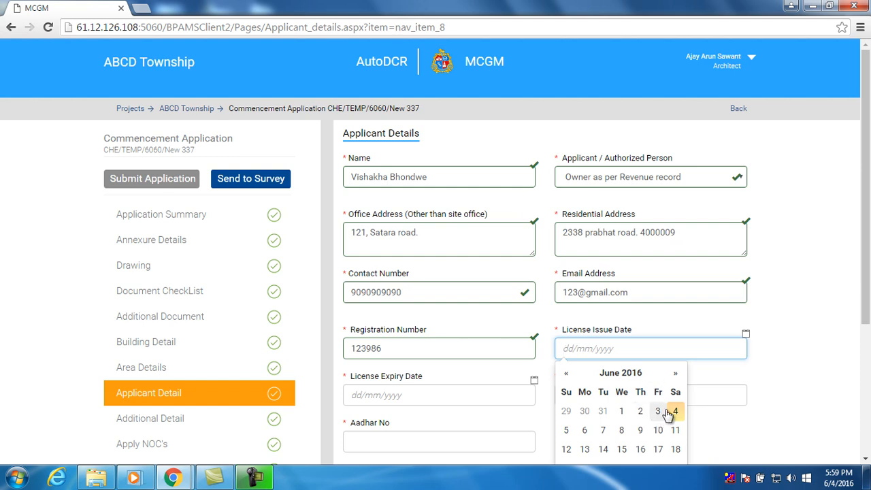
click(602, 413)
click(764, 380)
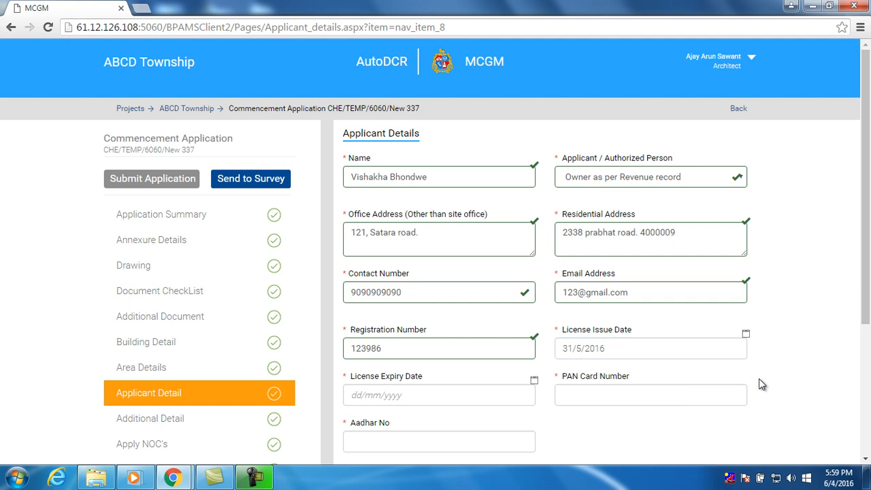
scroll(759, 378, down, 1)
click(471, 329)
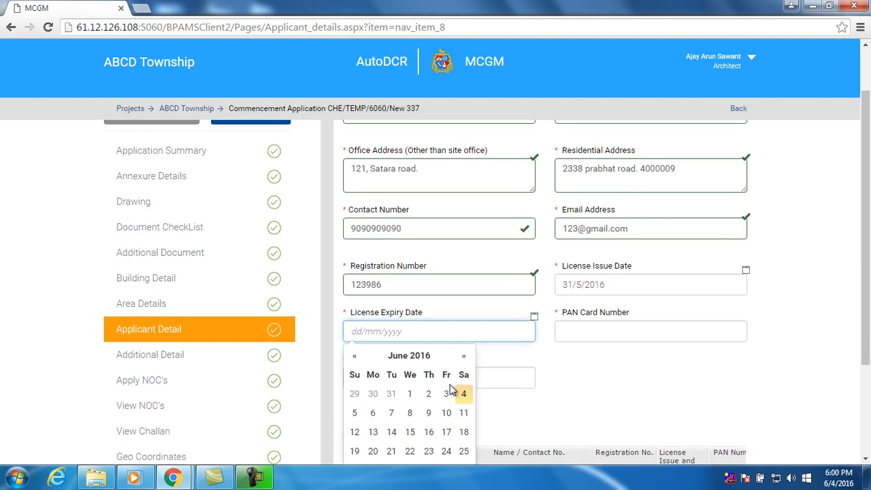
click(446, 451)
click(647, 395)
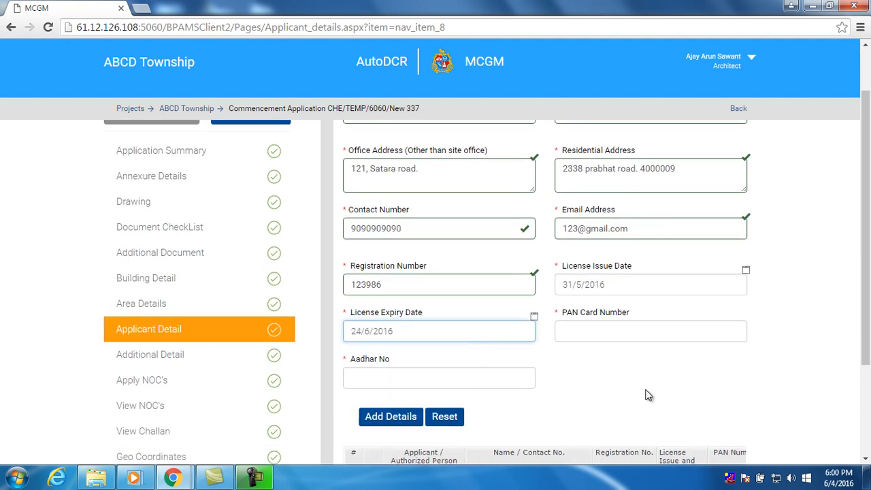
Enter the applicant's PAN card number and Aadhar number
click(601, 330)
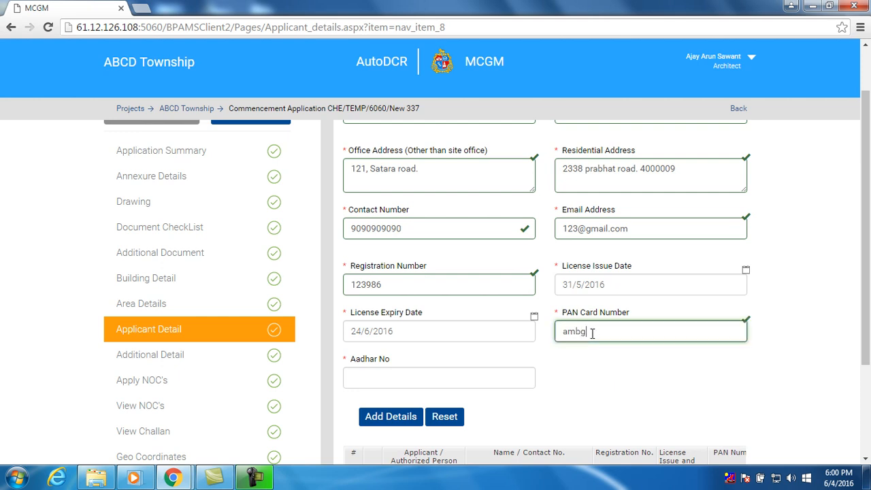
click(413, 379)
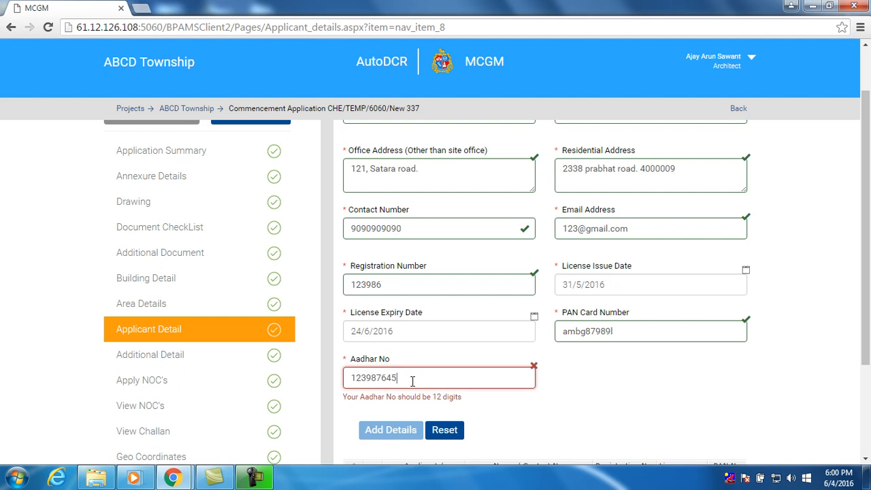
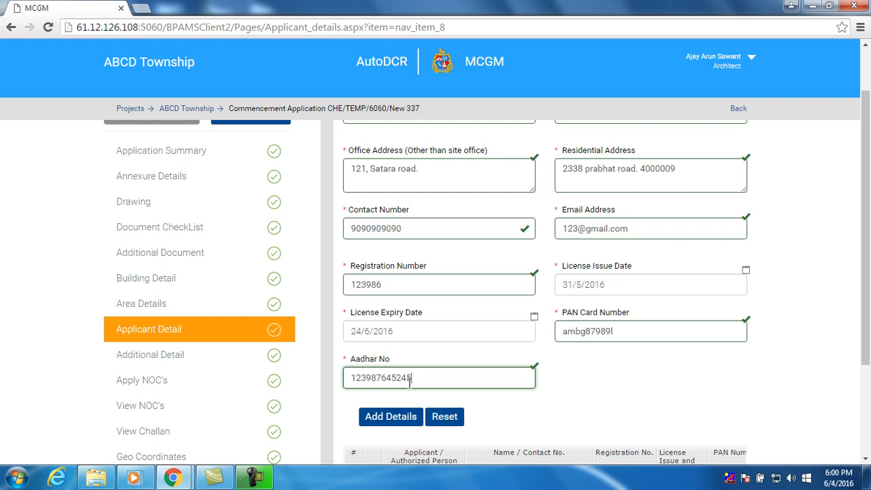
scroll(407, 388, down, 1)
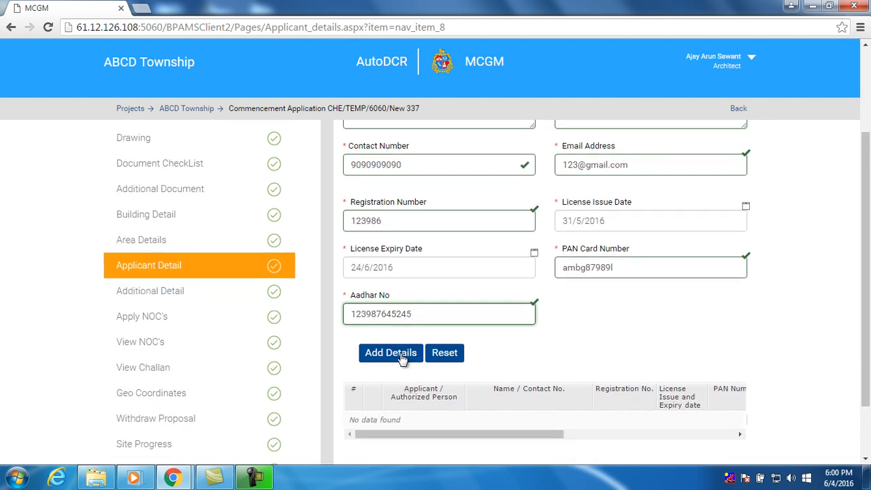
Add the filled-in applicant as a new table row, check it, then go to Additional Detail
scroll(403, 359, down, 1)
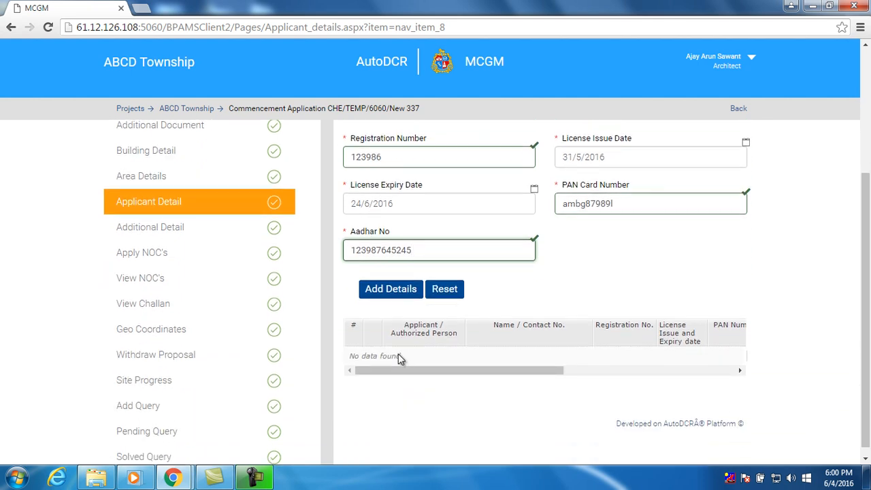
click(391, 293)
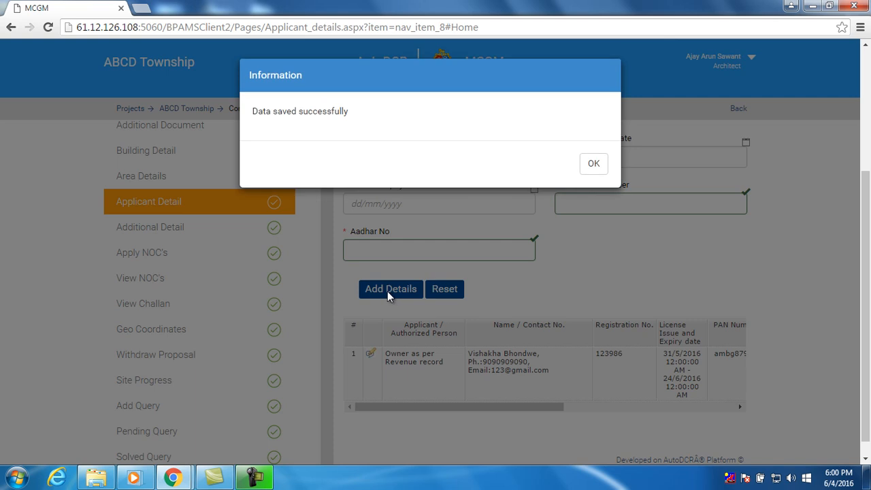
click(595, 165)
scroll(576, 295, down, 1)
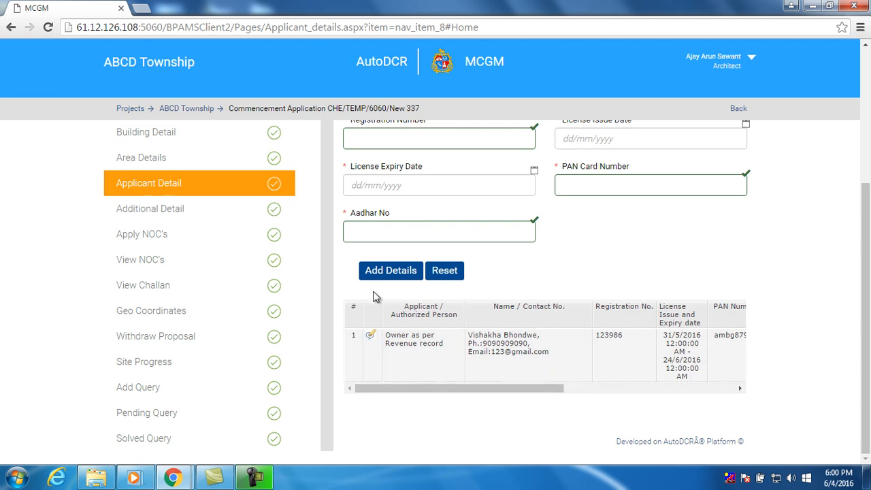
drag(426, 390, 630, 396)
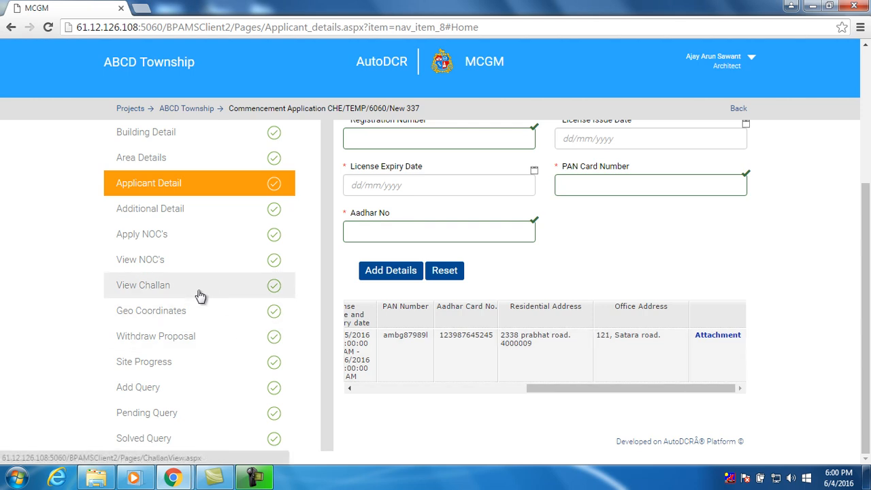
click(208, 217)
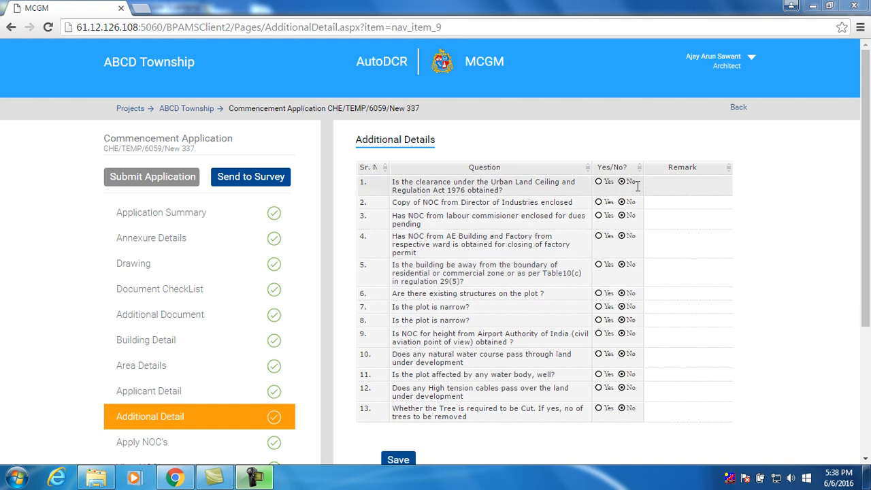
Answer Yes to the urban land ceiling and Director of Industries NOC questions, remarking 'obtained' on the first
click(599, 182)
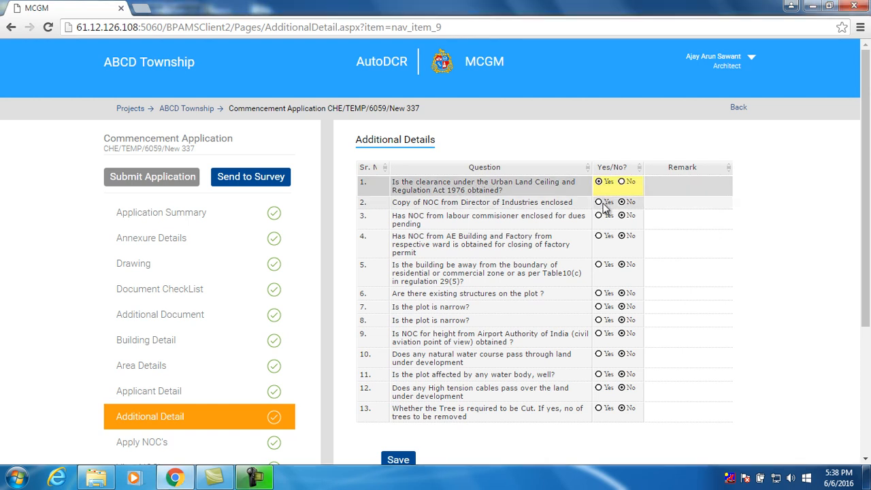
click(598, 203)
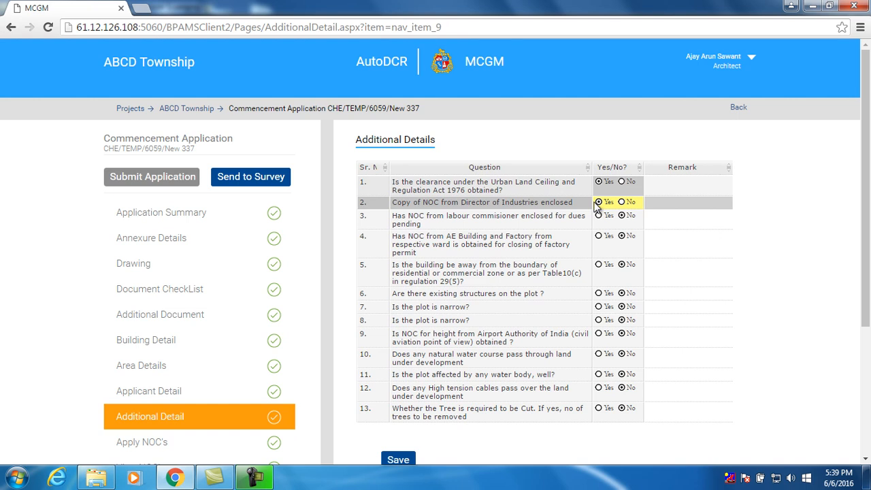
click(665, 188)
text(o)
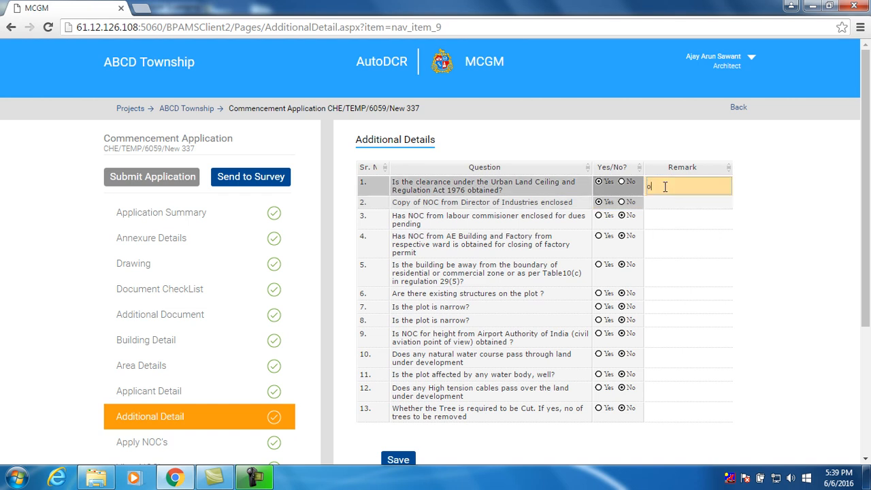
text(btained)
click(670, 203)
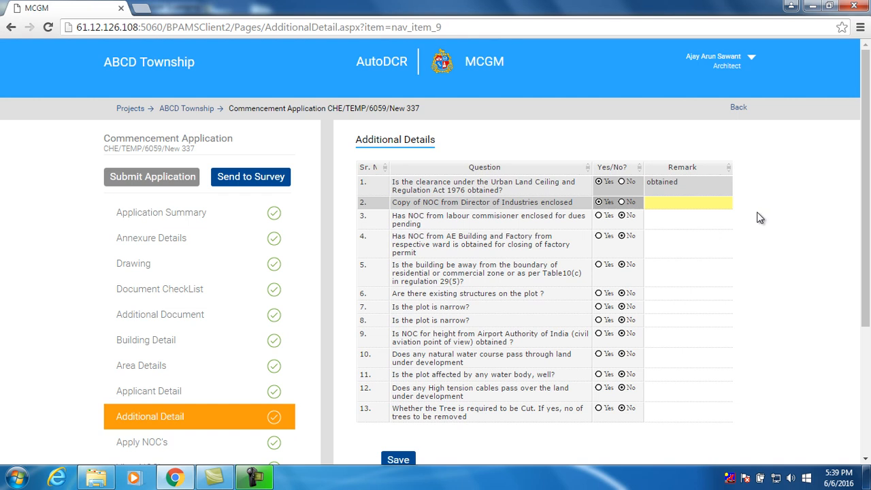
Save the additional-detail answers and go to the Apply NOC's page
drag(866, 180, 867, 312)
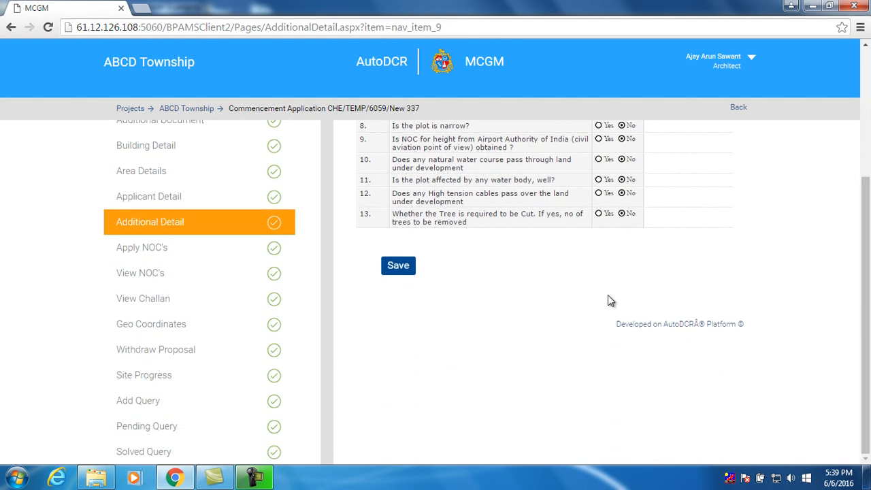
click(406, 274)
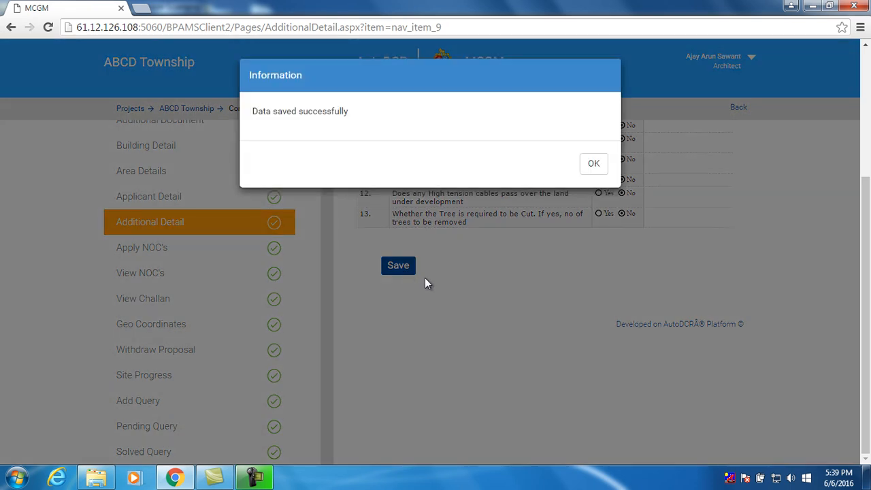
click(594, 165)
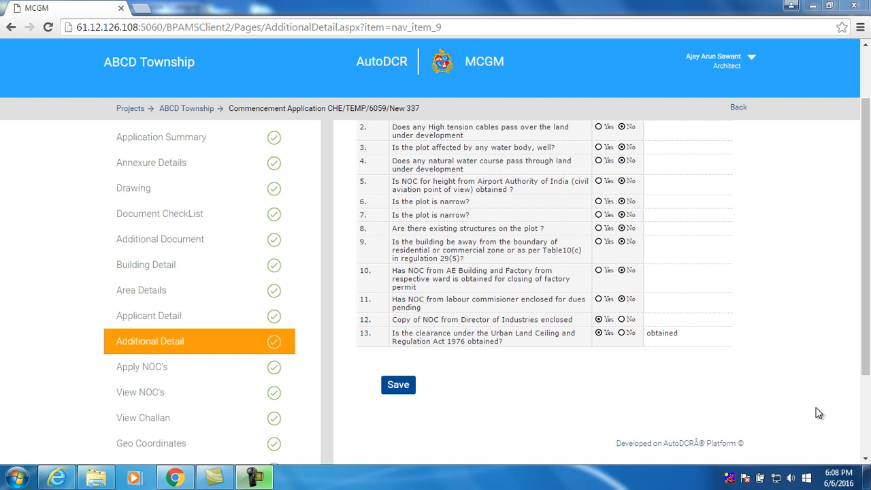
click(142, 368)
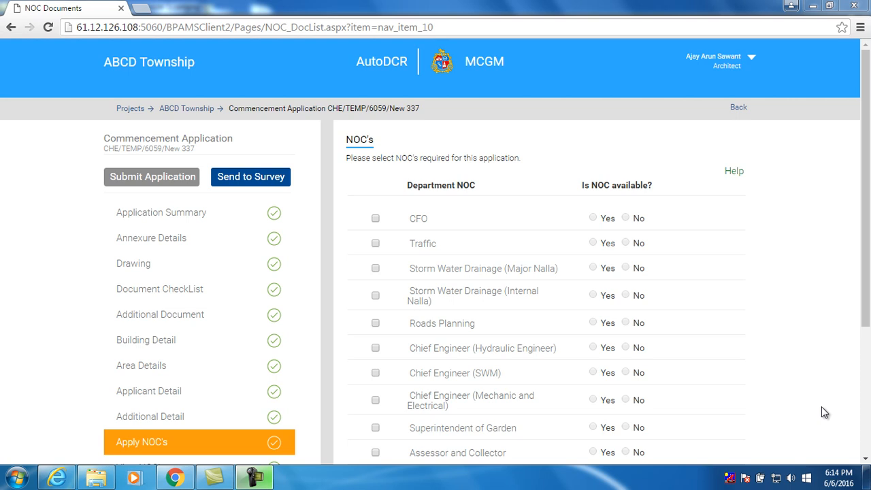
Tick Traffic as NOC not available and Storm Water Drainage (Internal Nalla) as available, opening its attachments
click(376, 244)
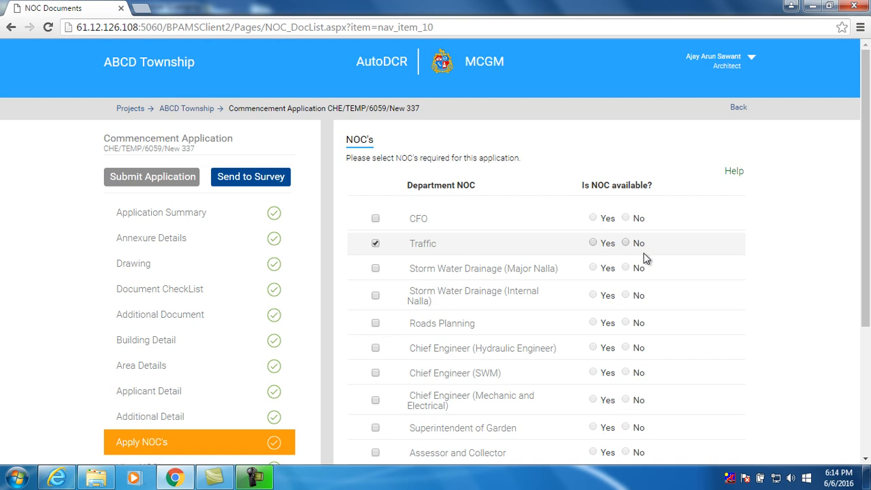
click(626, 243)
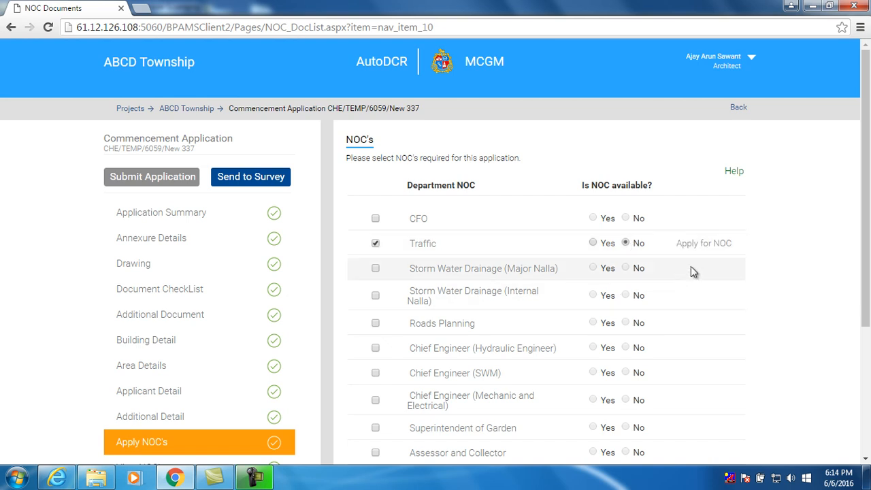
click(376, 296)
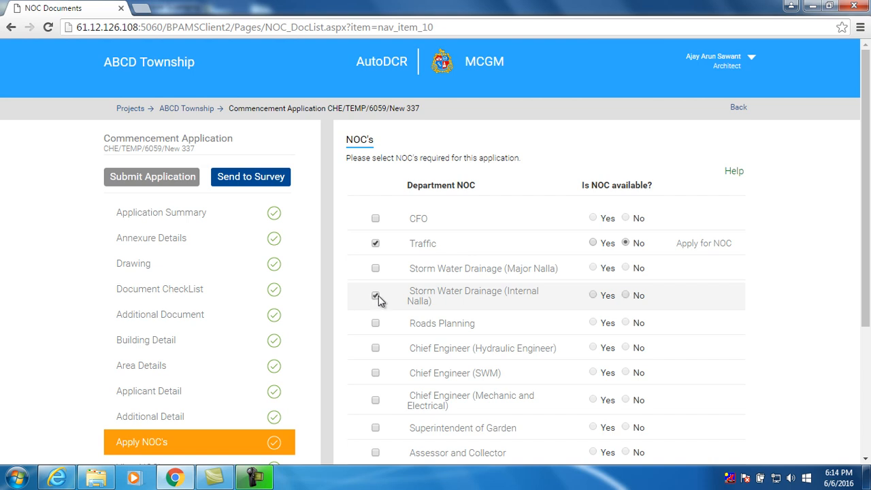
click(594, 295)
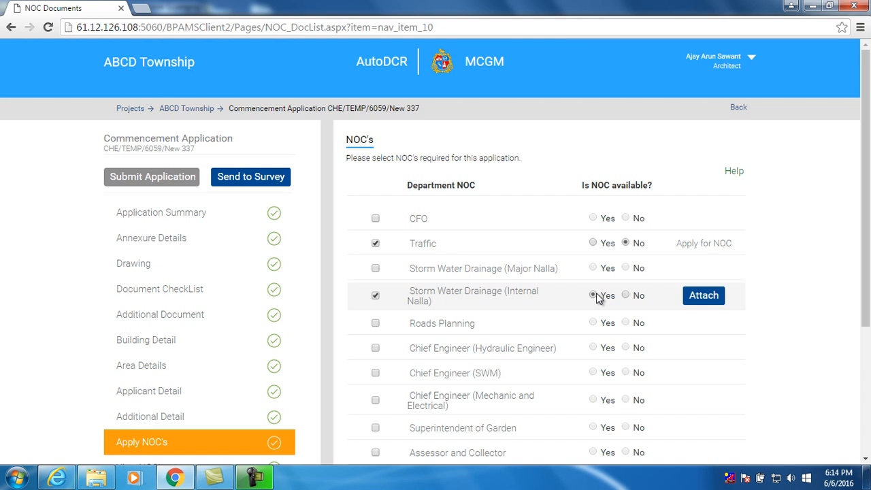
click(696, 299)
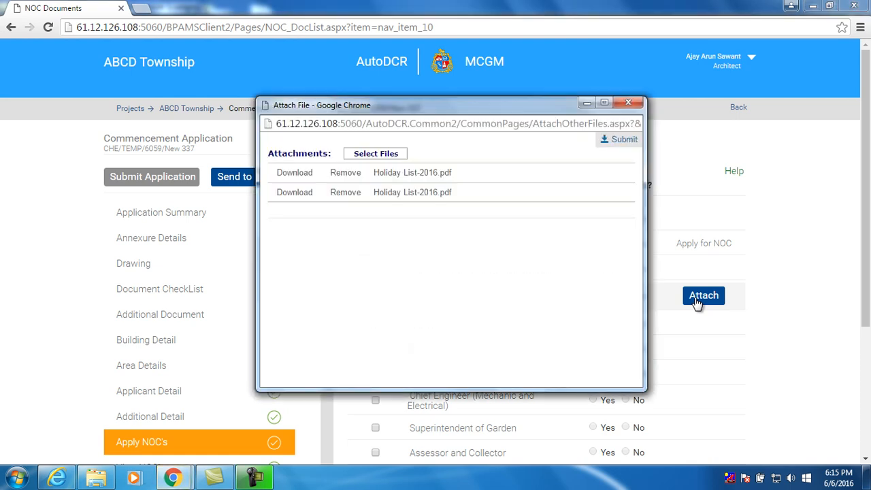
Attach Holiday List-2016.pdf to the Internal Nalla NOC and submit the attachment
click(399, 156)
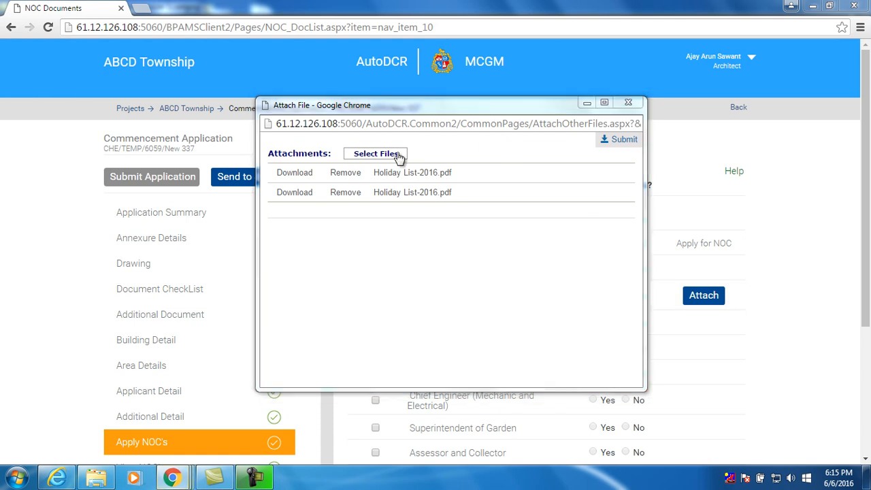
click(115, 77)
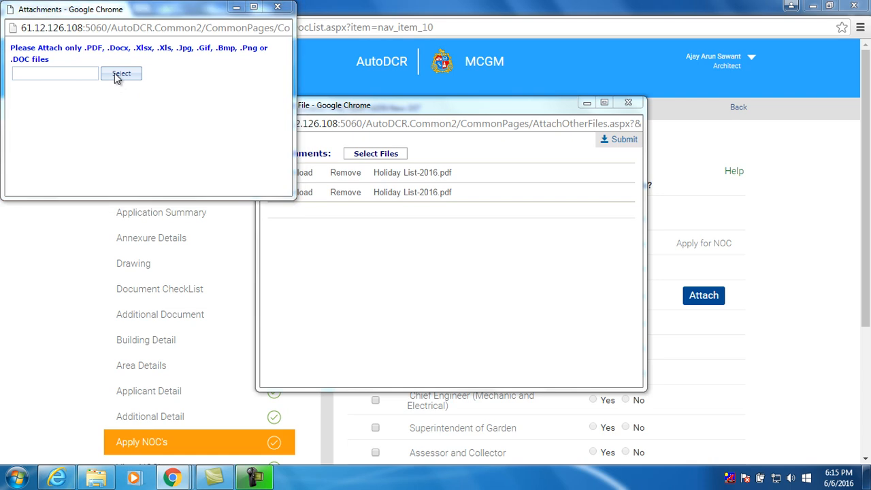
drag(430, 96, 430, 241)
click(201, 159)
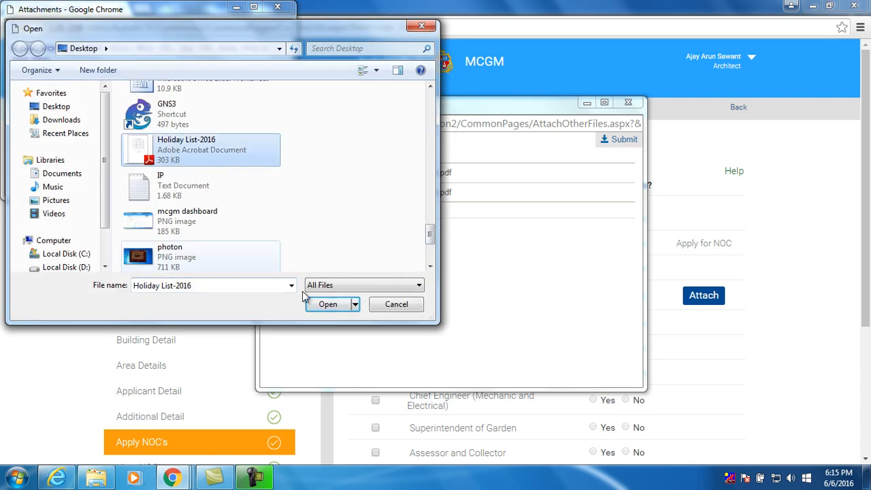
click(326, 305)
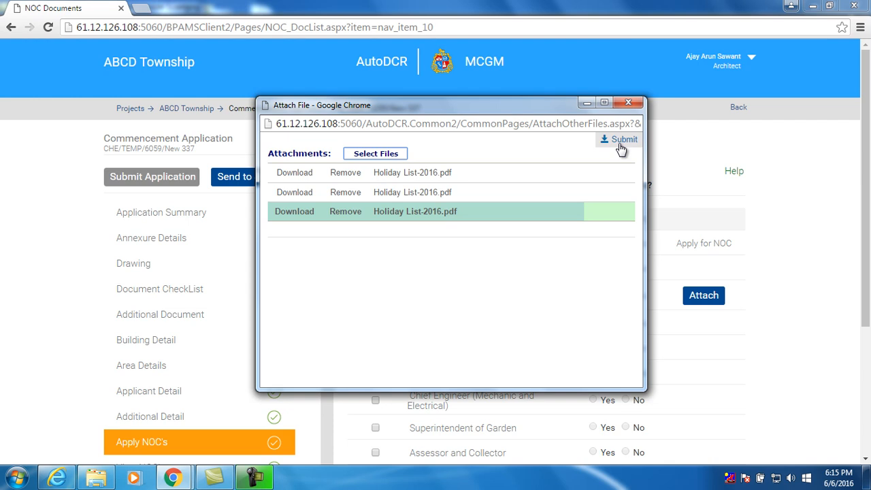
click(621, 146)
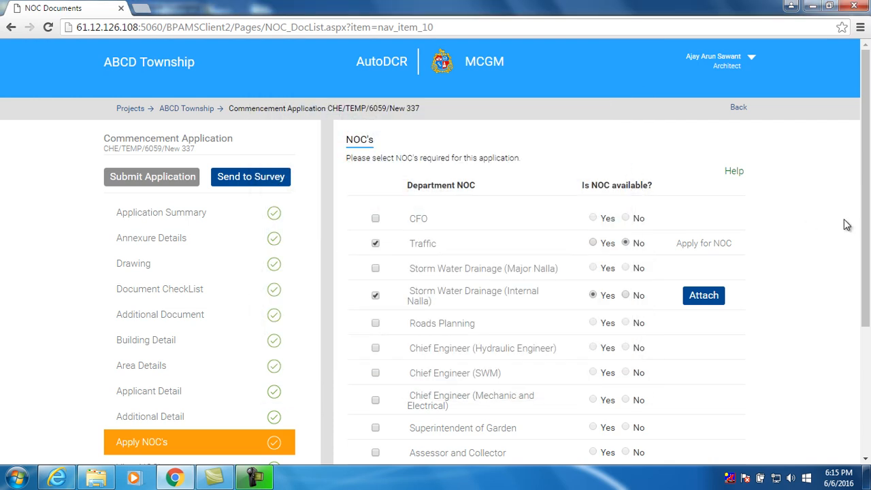
Save the NOC selections, confirm, and scroll down to send them for NOC
drag(866, 199, 867, 356)
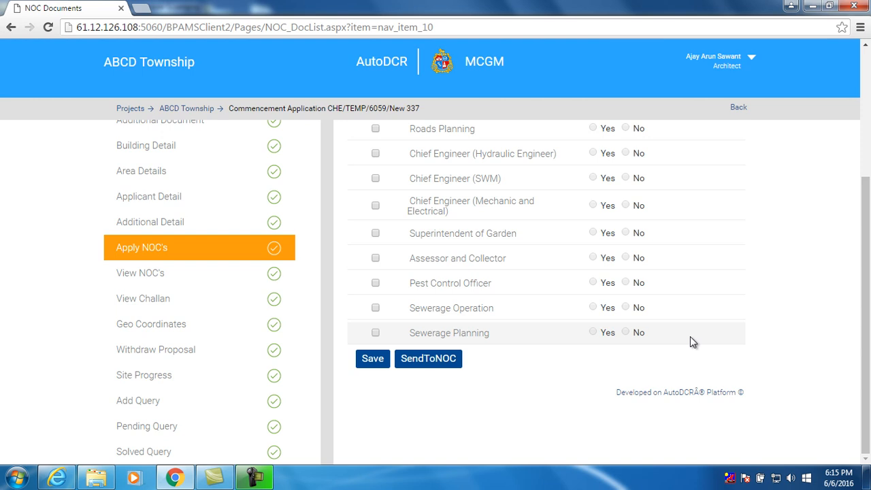
click(372, 360)
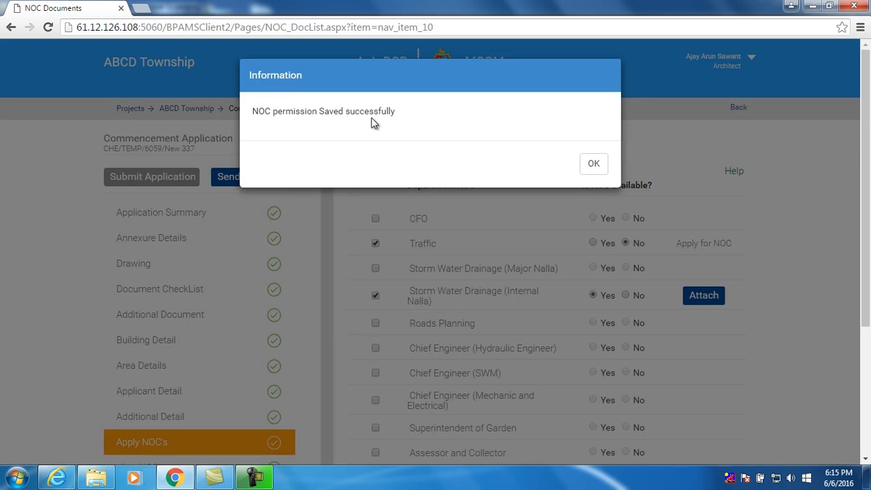
click(593, 167)
drag(866, 169, 865, 302)
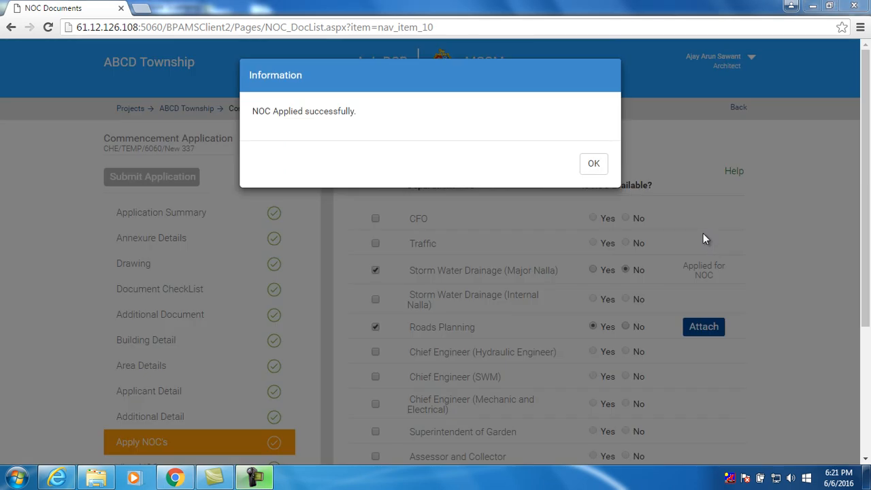
click(593, 164)
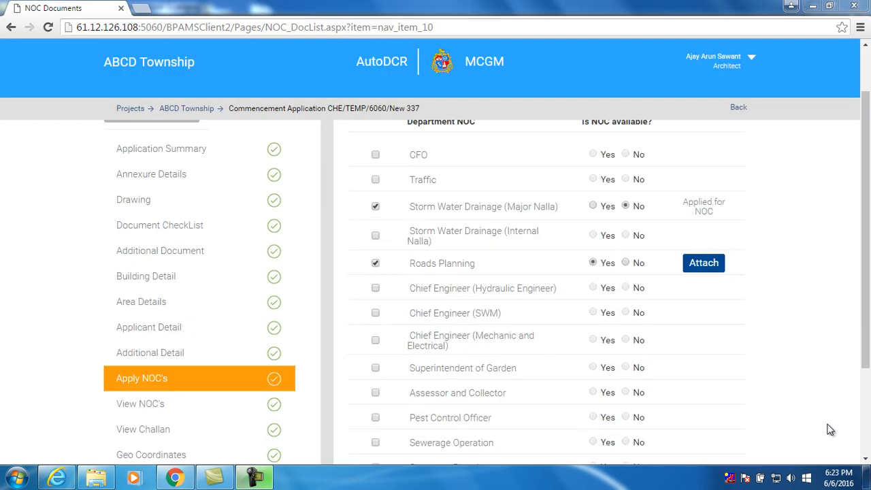
click(185, 411)
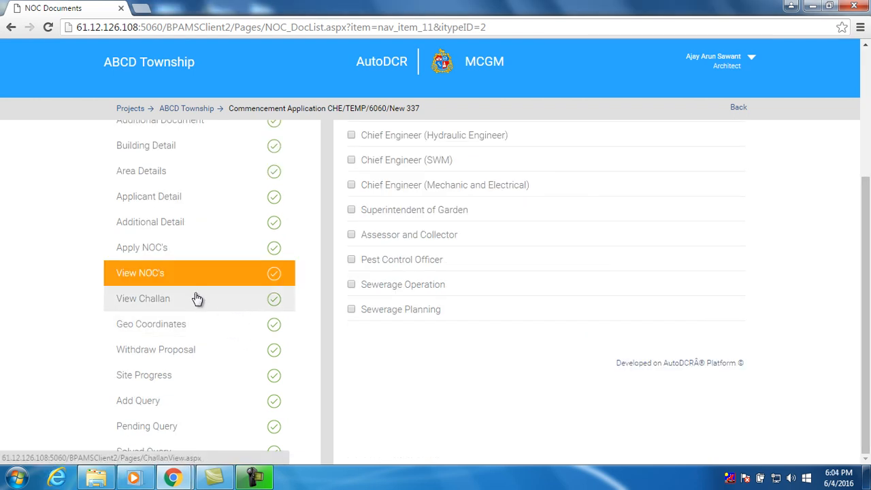
Open the challan and scroll through its 3,960.00 UnPaid memo details and budget heads
click(162, 305)
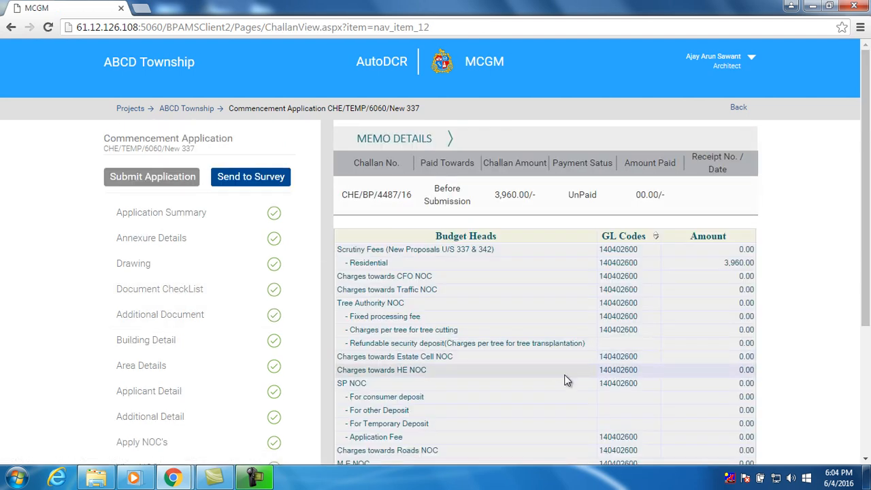
mouse_move(867, 297)
mouse_down()
mouse_move(868, 422)
mouse_move(868, 289)
mouse_up()
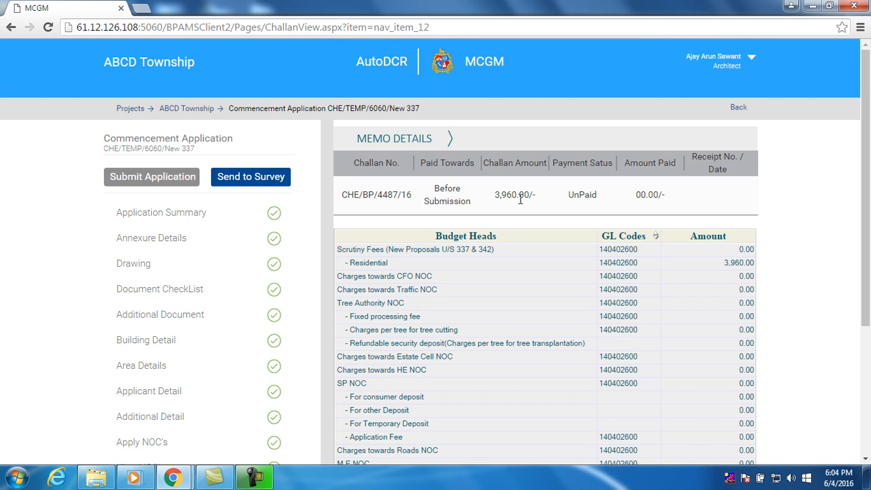
scroll(599, 248, down, 3)
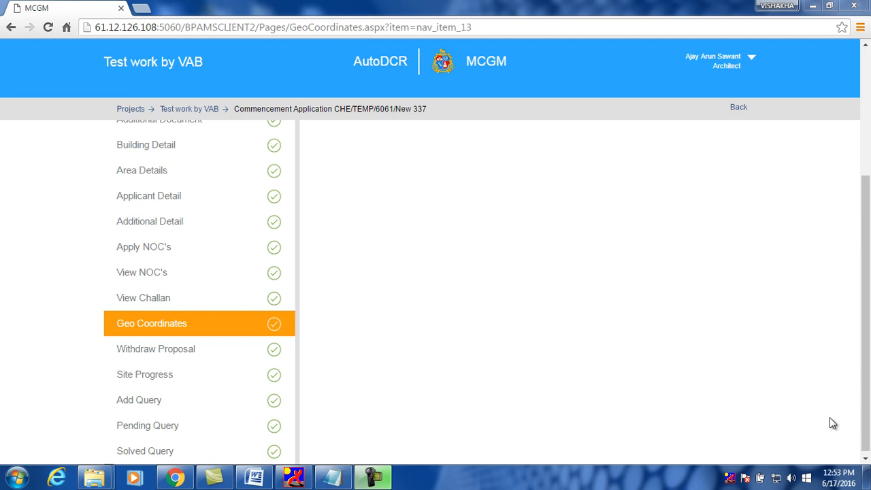
Load Test work by VAB's geo-coordinate grid, add a second corner row, and edit corner 1's latitude degrees
click(214, 328)
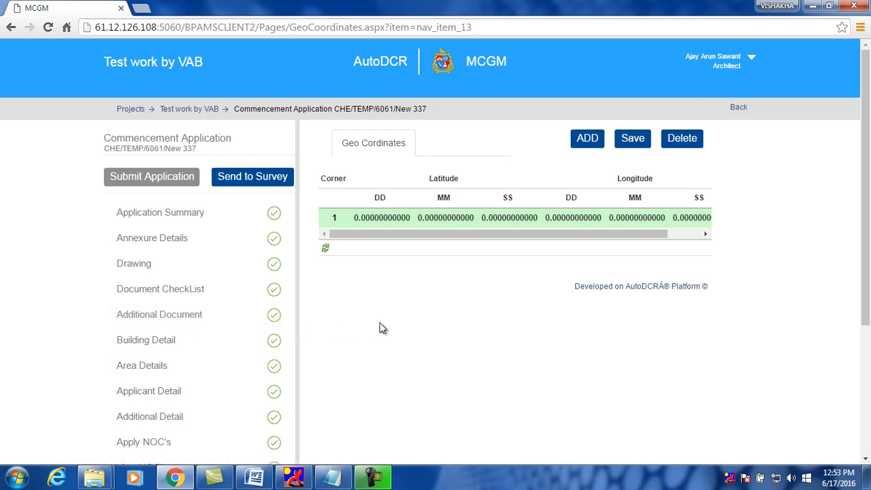
click(589, 146)
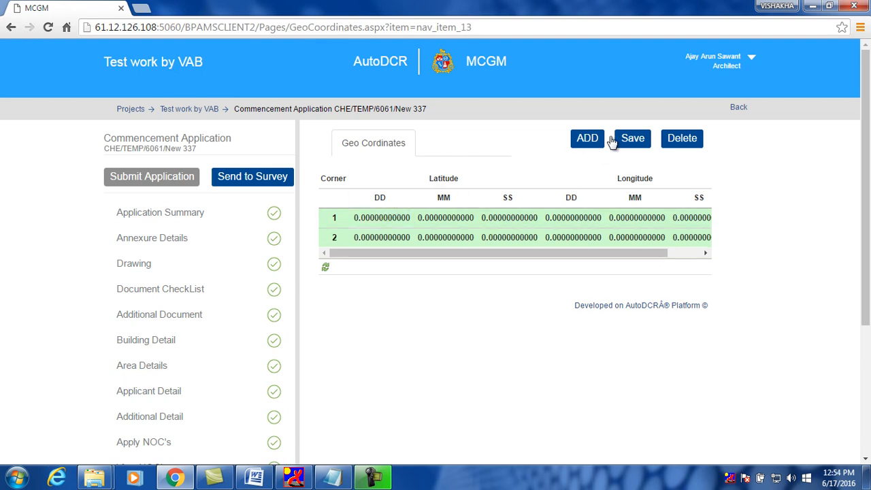
click(369, 221)
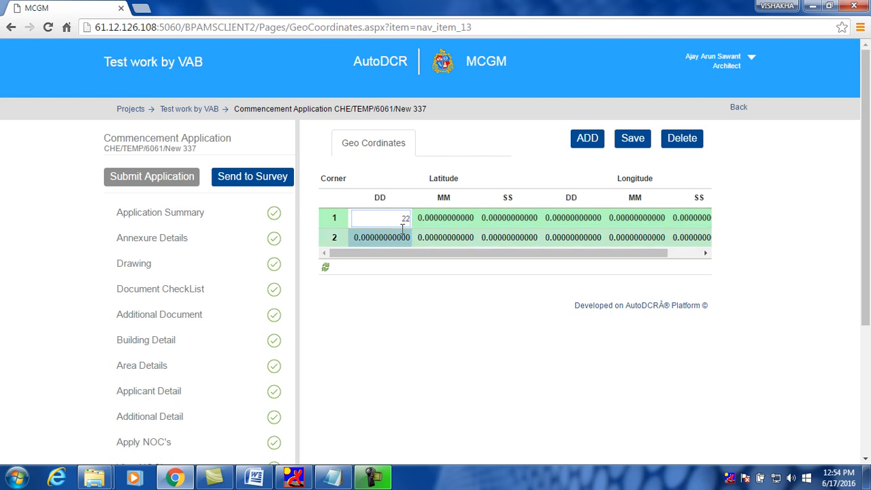
Finish corner 1: latitude minutes 12, seconds 43; longitude 22°22'11"
click(444, 218)
text(12)
click(511, 217)
text(43)
click(572, 218)
text(22)
click(623, 220)
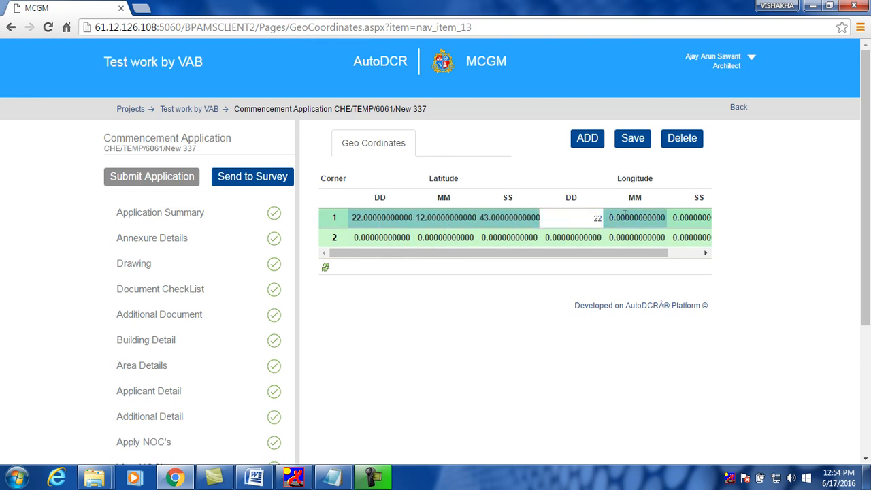
text(22)
click(678, 219)
text(11)
Fill corner 2: latitude minutes 45, seconds 55; longitude 55, 22, 222
click(381, 237)
drag(407, 252, 373, 252)
click(370, 241)
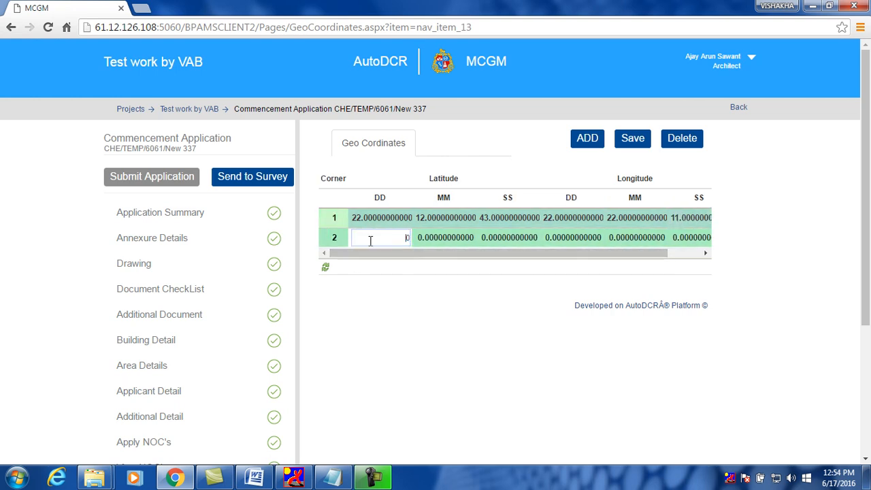
click(441, 240)
text(45)
click(505, 244)
text(55)
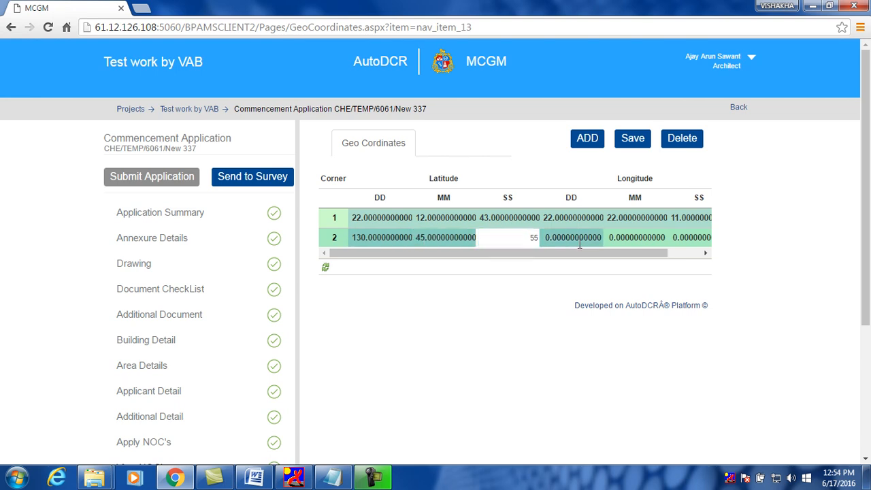
click(579, 243)
text(55)
click(640, 241)
text(22)
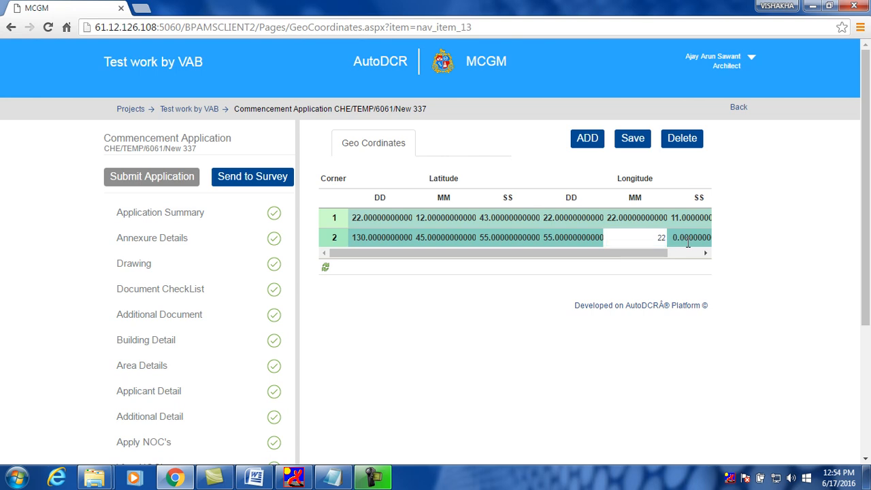
click(688, 244)
text(222)
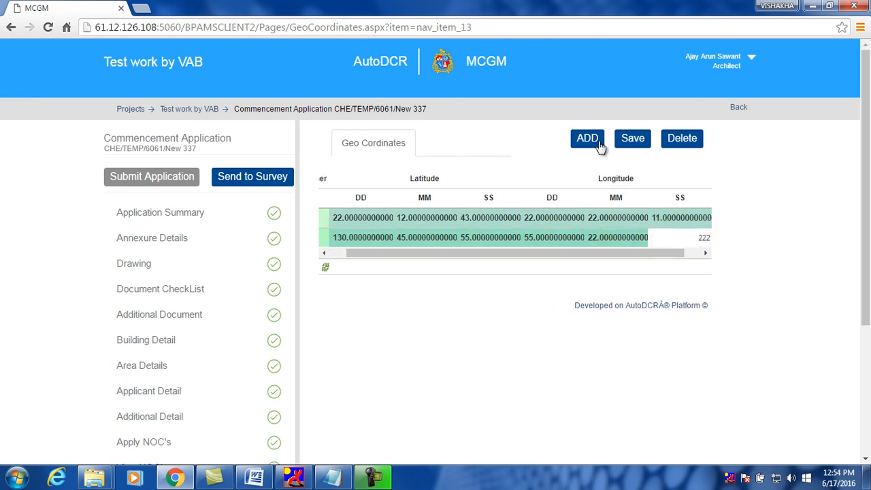
Add a third corner with latitude 11, 11, 324 and longitude 443, 22
click(587, 138)
click(382, 258)
text(11)
click(443, 257)
text(11)
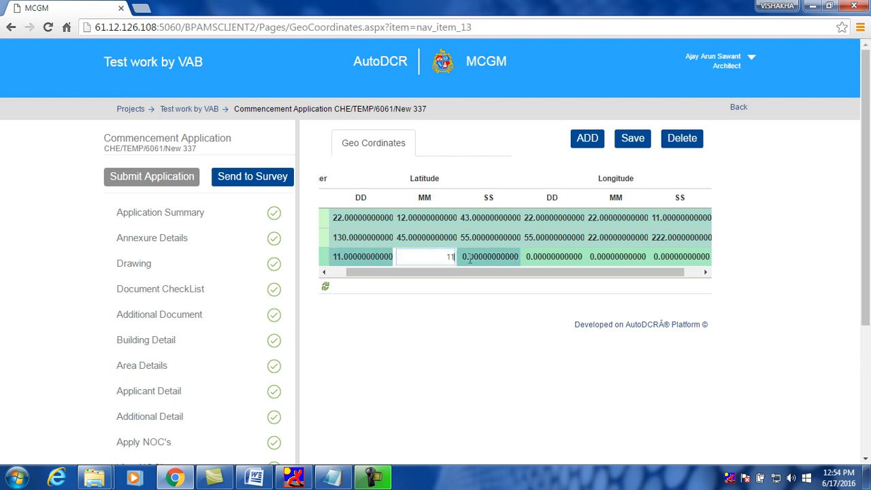
click(470, 257)
text(324)
key(Return)
click(611, 264)
click(544, 259)
text(443)
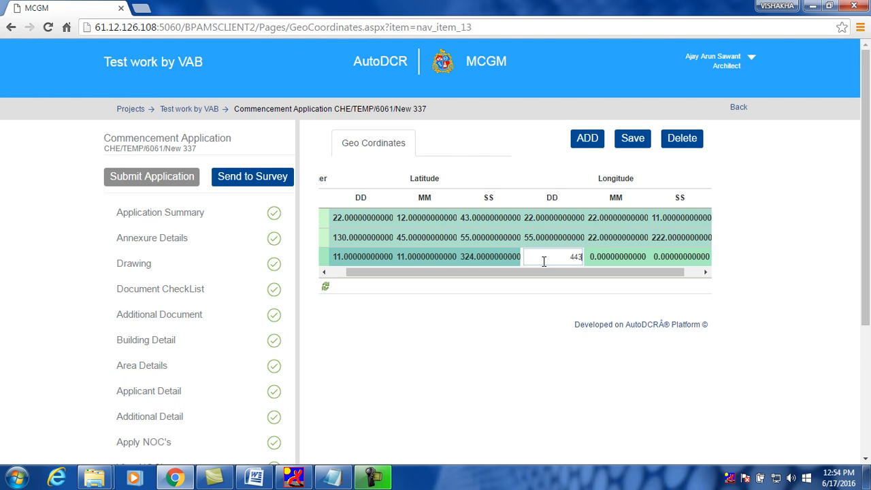
click(594, 264)
text(22)
click(688, 260)
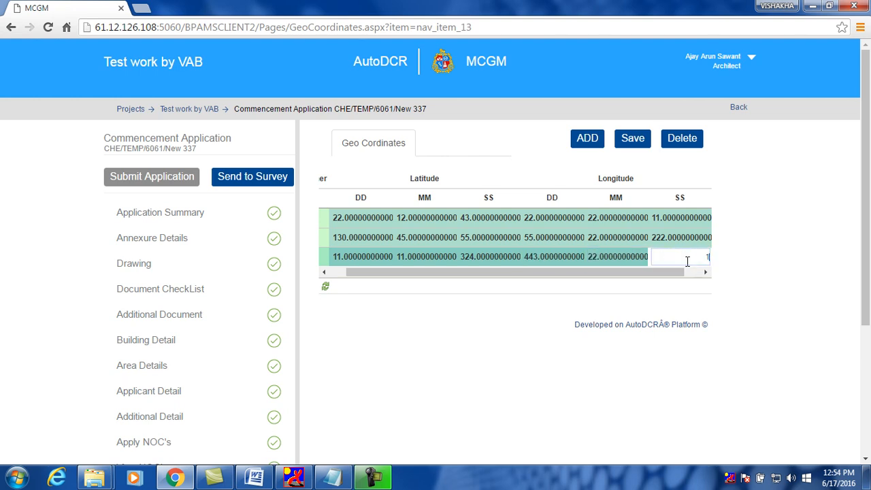
key(Return)
Add a fourth corner (latitude 232, 232, 44; longitude 44, 33, 22) and save all coordinates
click(588, 138)
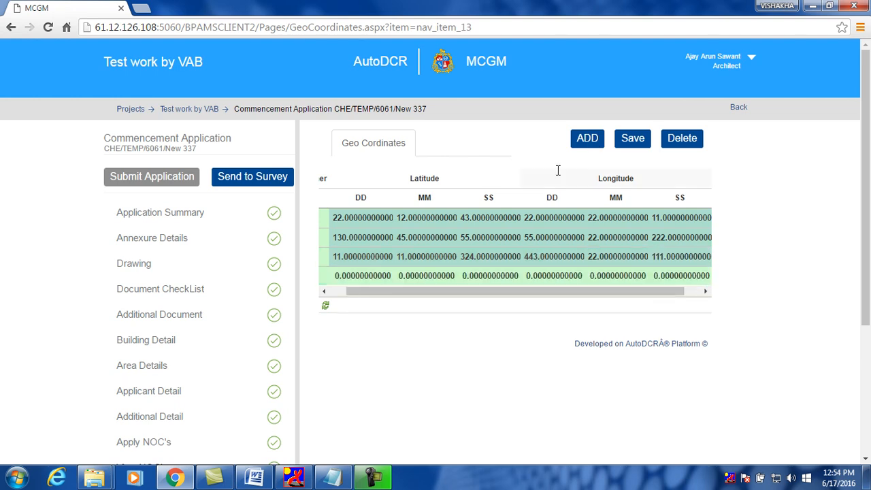
click(361, 279)
text(232)
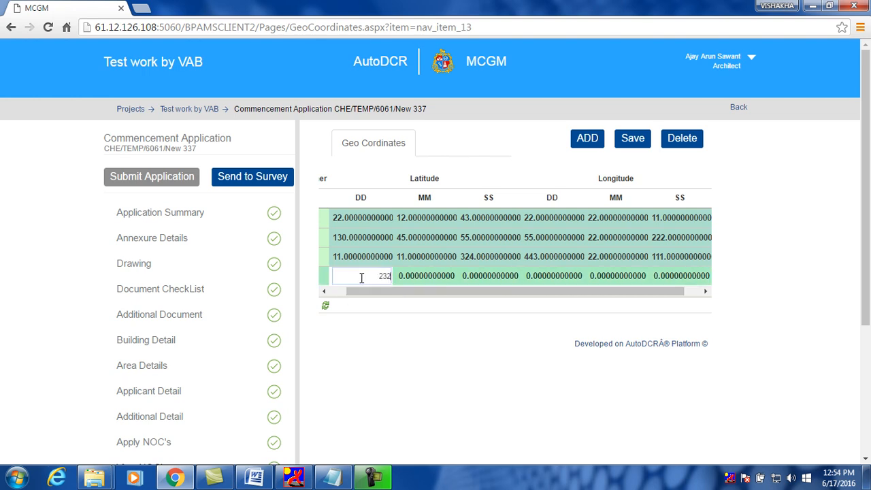
click(414, 284)
text(232)
click(495, 283)
text(44)
click(538, 279)
text(44)
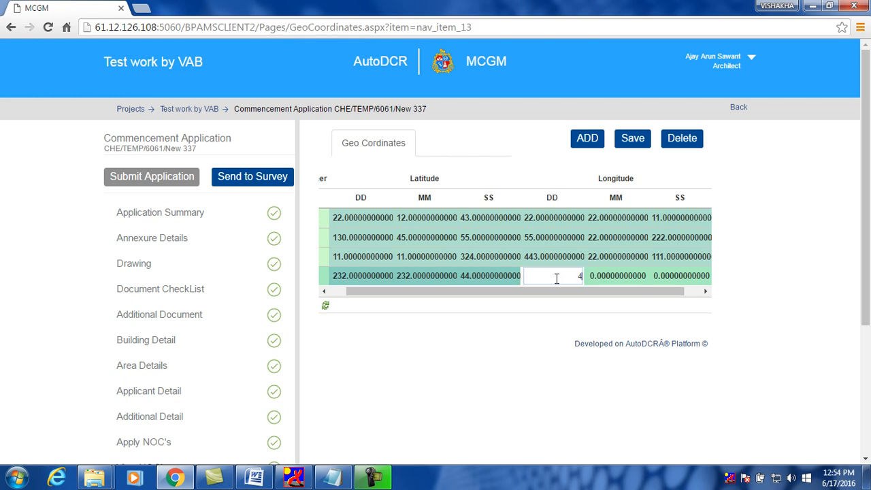
click(634, 282)
text(3)
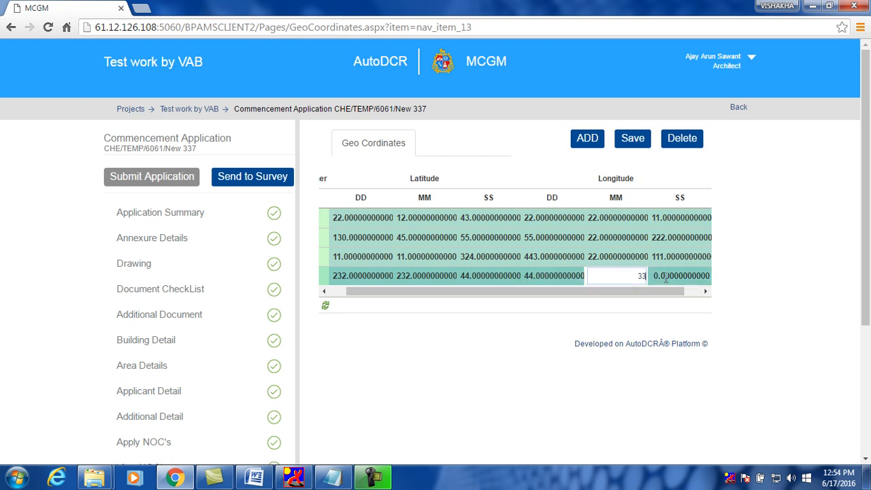
text(3)
click(665, 276)
text(22)
click(658, 306)
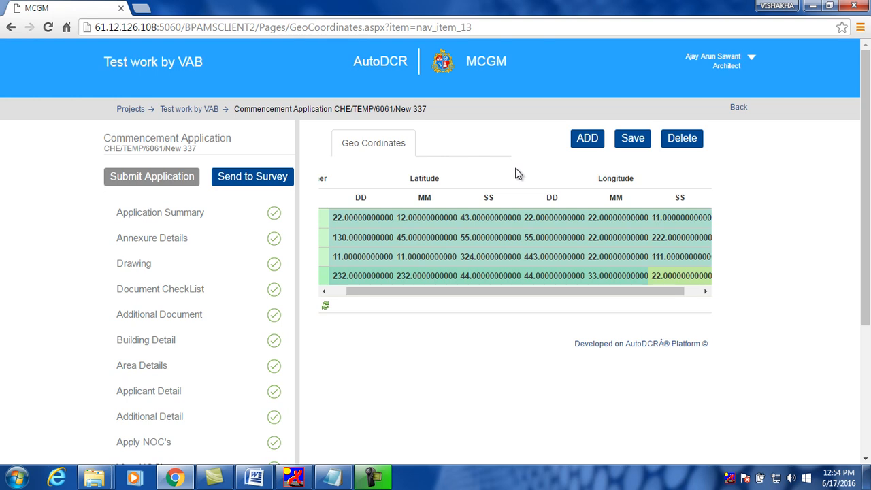
click(633, 142)
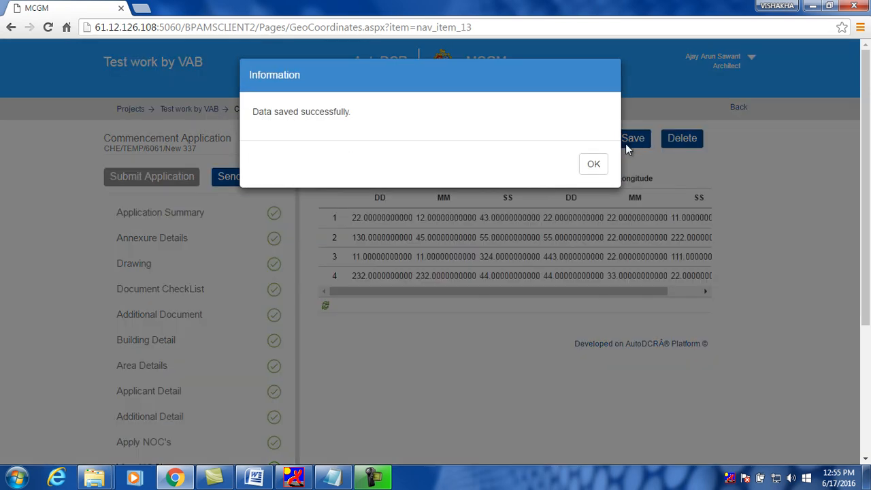
click(593, 167)
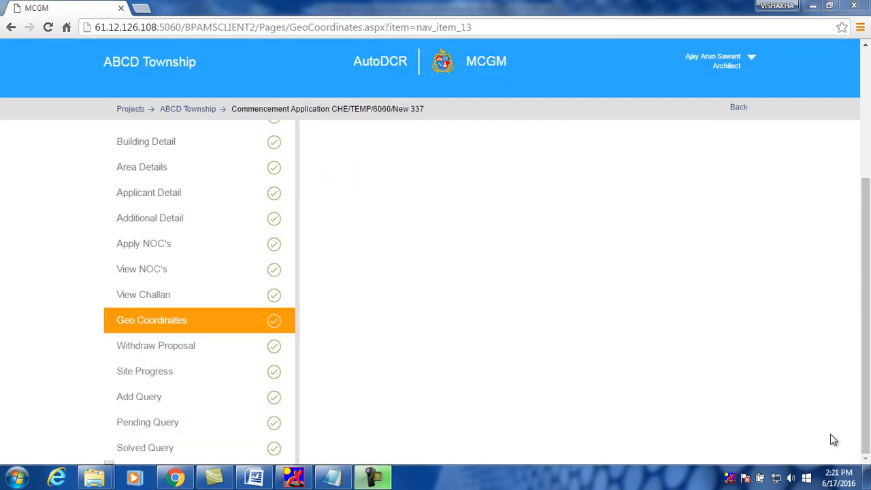
Review ABCD Township's withdrawal details, showing status Reject and process Survey
click(181, 343)
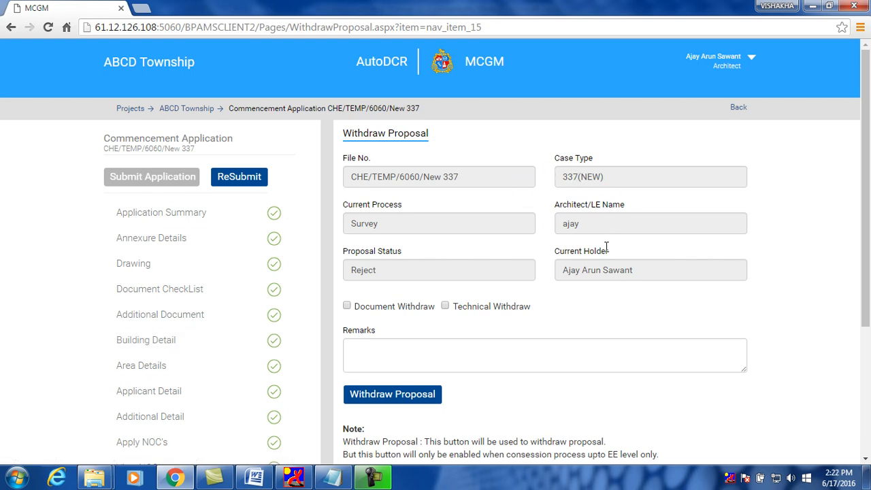
scroll(606, 249, down, 2)
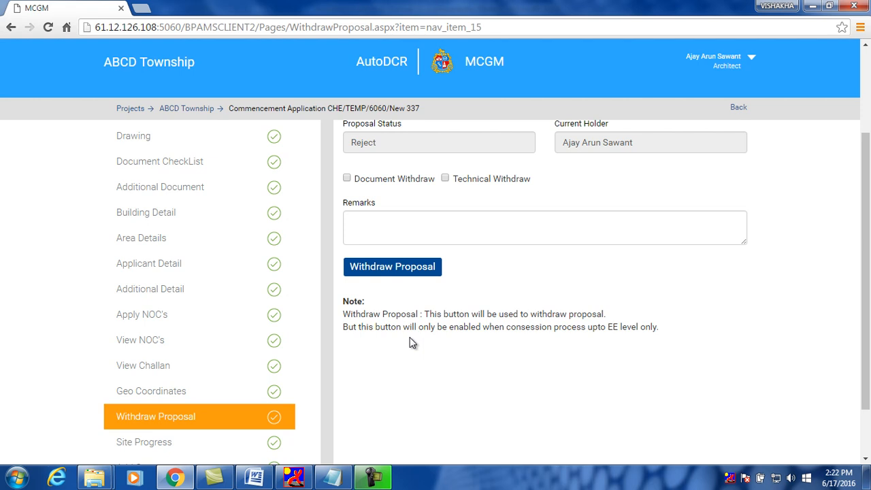
scroll(410, 344, down, 1)
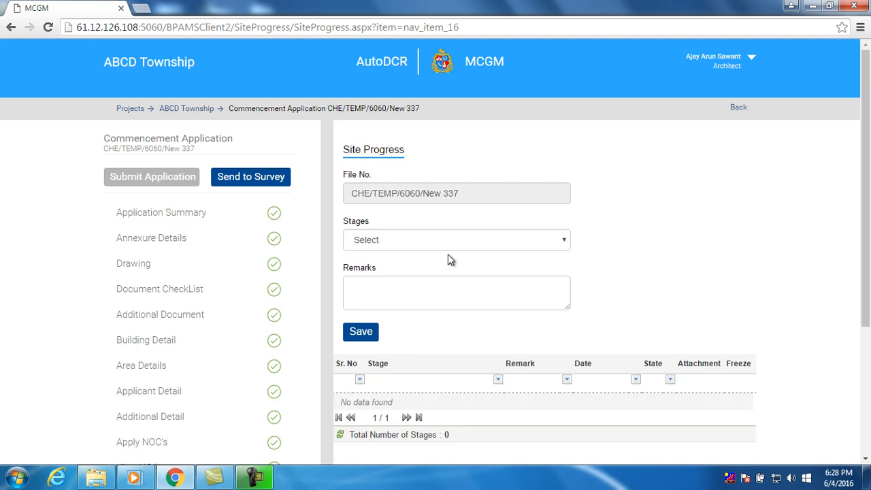
Try saving a site progress entry without a stage and dismiss the missing-stage warning
click(448, 242)
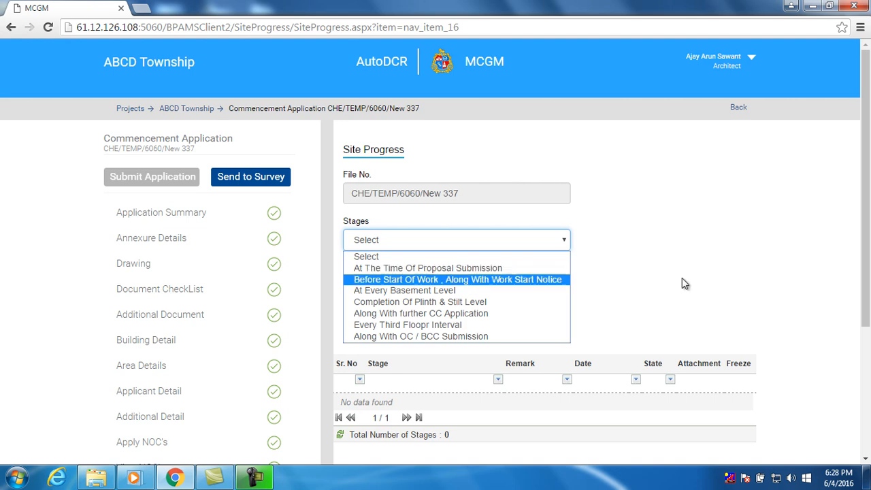
click(708, 285)
click(515, 301)
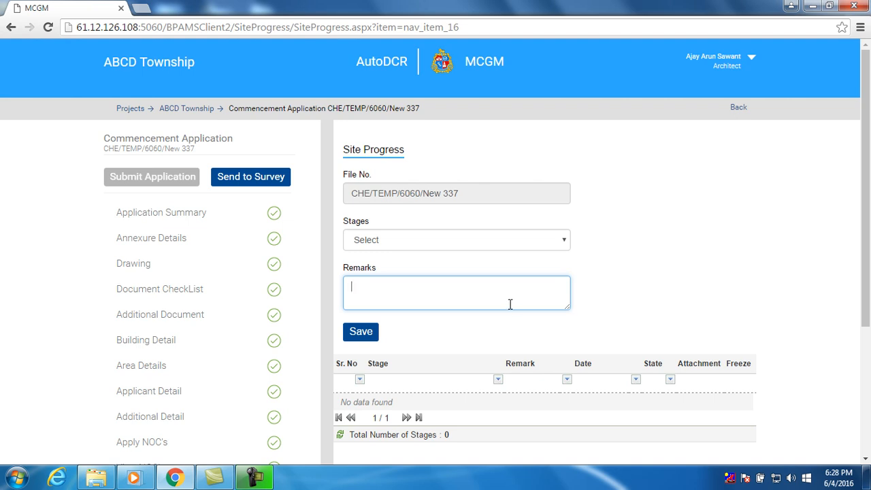
scroll(535, 319, down, 3)
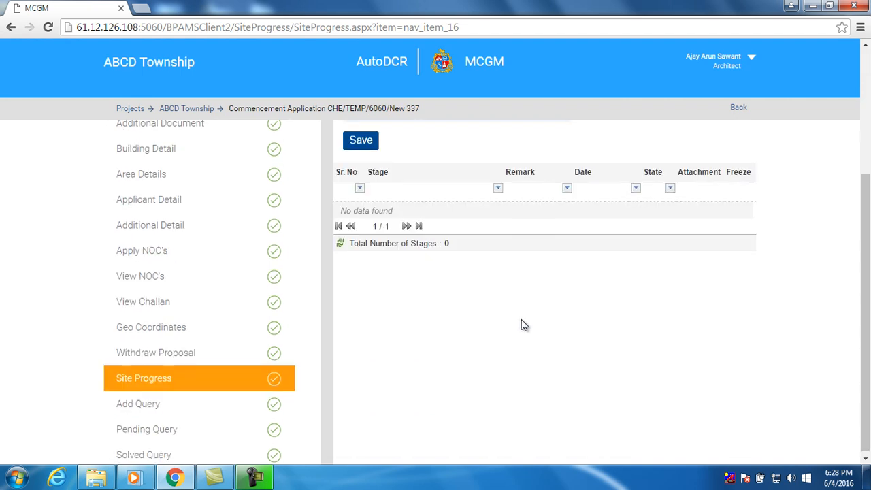
scroll(521, 321, up, 1)
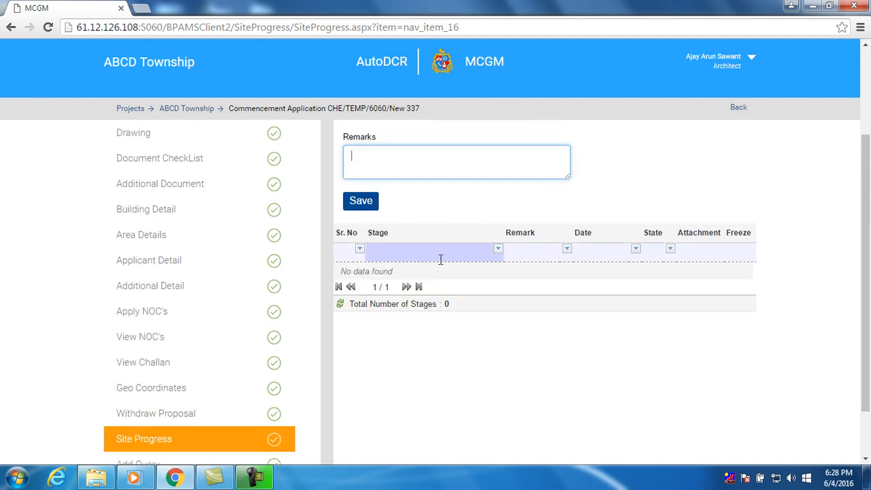
scroll(440, 260, up, 1)
click(361, 265)
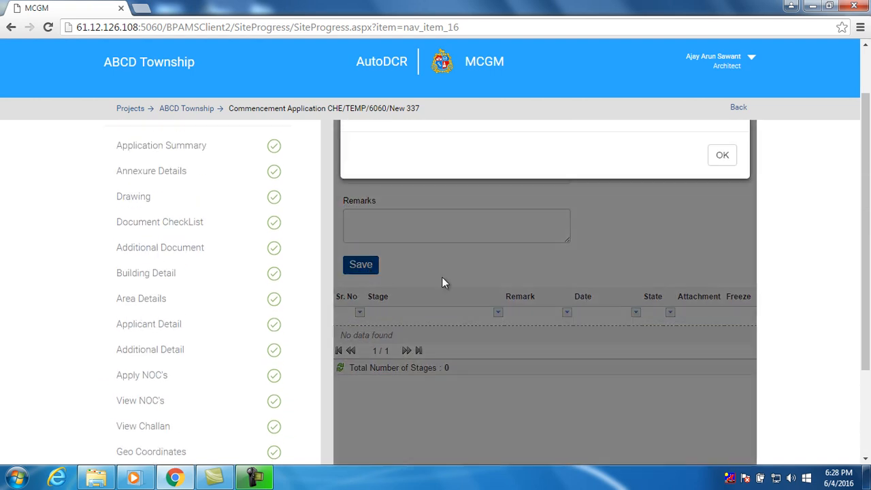
click(723, 234)
Choose stage At The Time Of Proposal Submission, add remark 'work ok', and save the entry
click(496, 240)
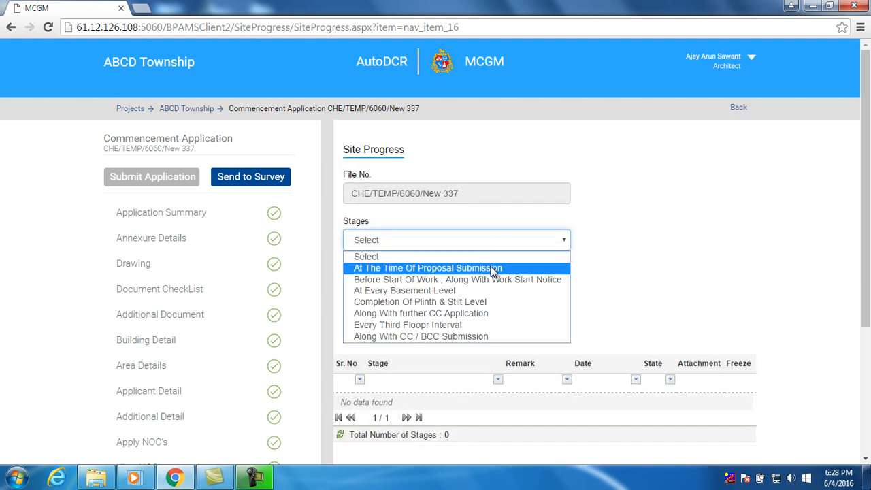
click(491, 268)
click(392, 298)
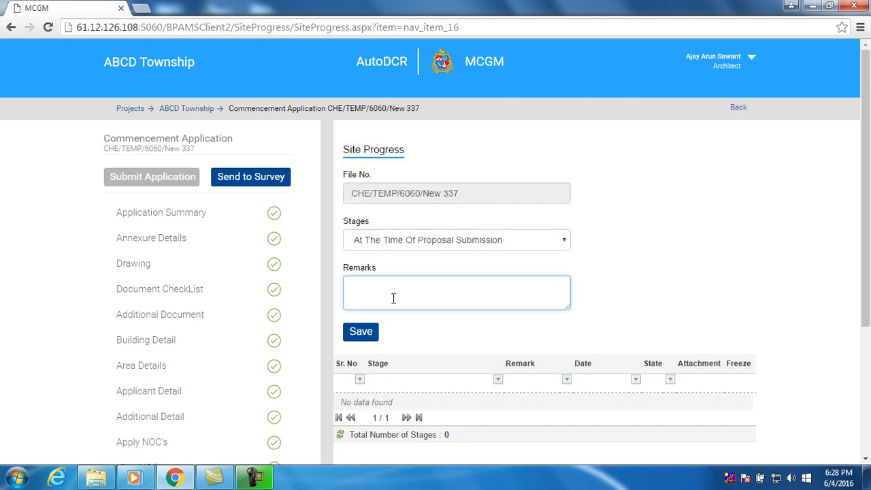
text(work ok.)
scroll(402, 338, down, 2)
click(367, 210)
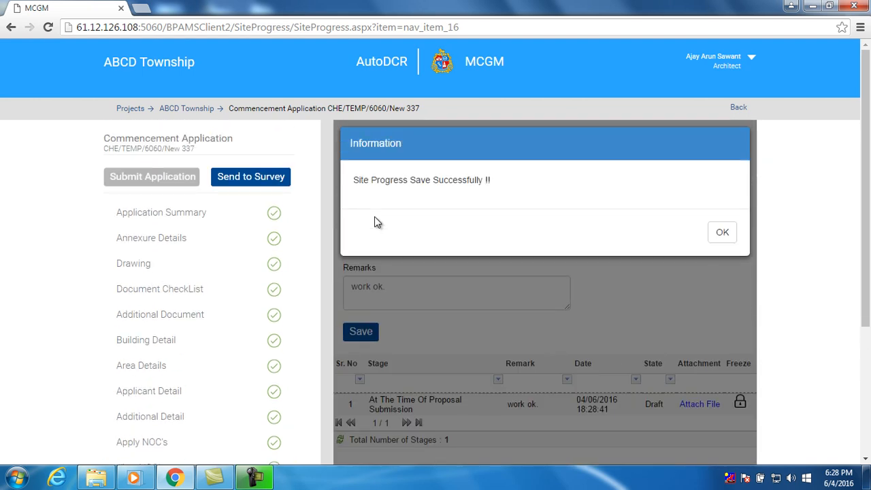
click(719, 235)
scroll(533, 306, down, 3)
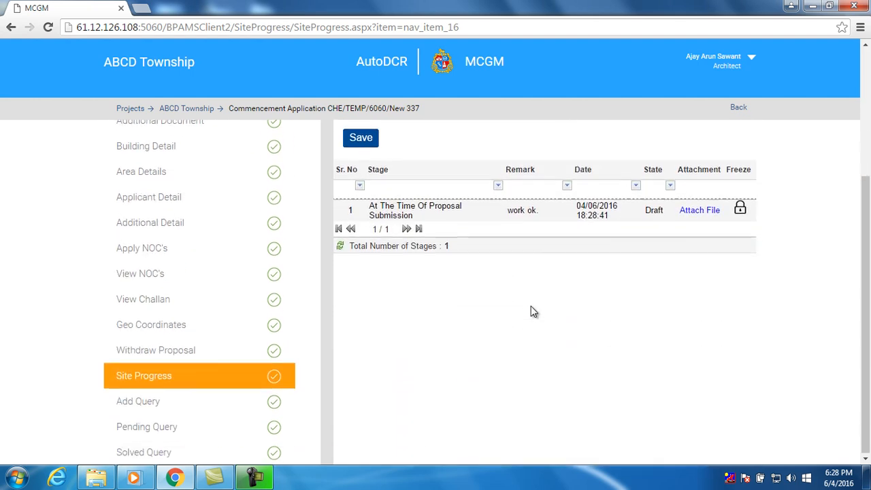
Raise an Online_Submission query reading 'online payment error' and save the meeting details
click(183, 401)
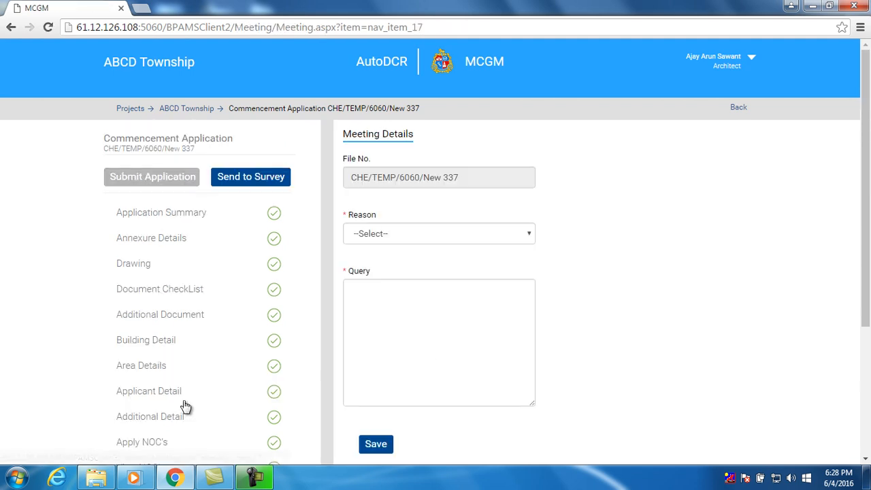
click(425, 239)
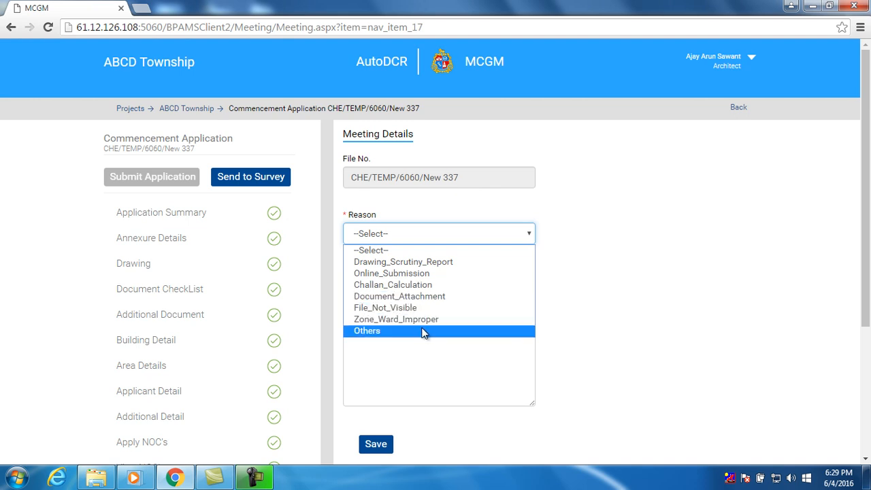
click(428, 273)
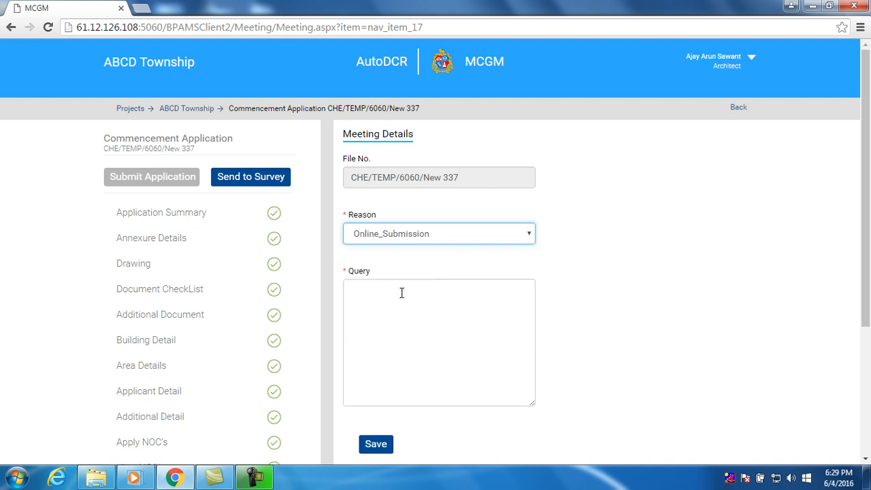
click(401, 293)
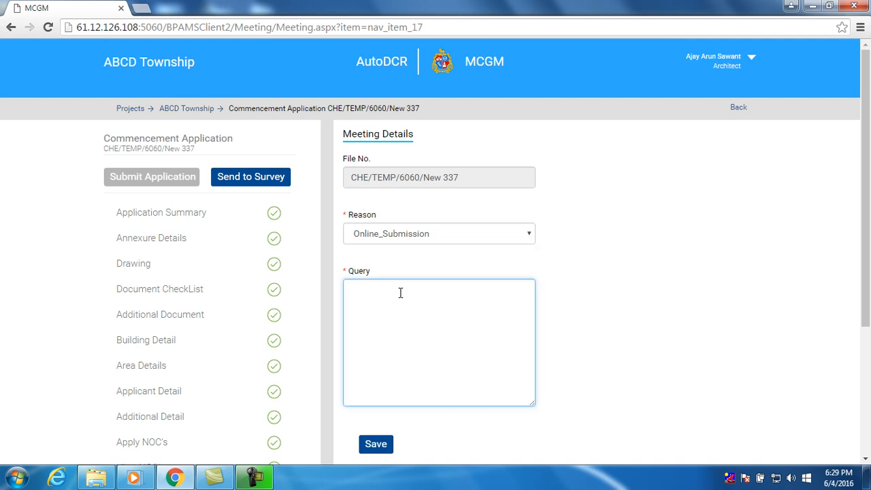
text(online payment error)
scroll(400, 330, down, 1)
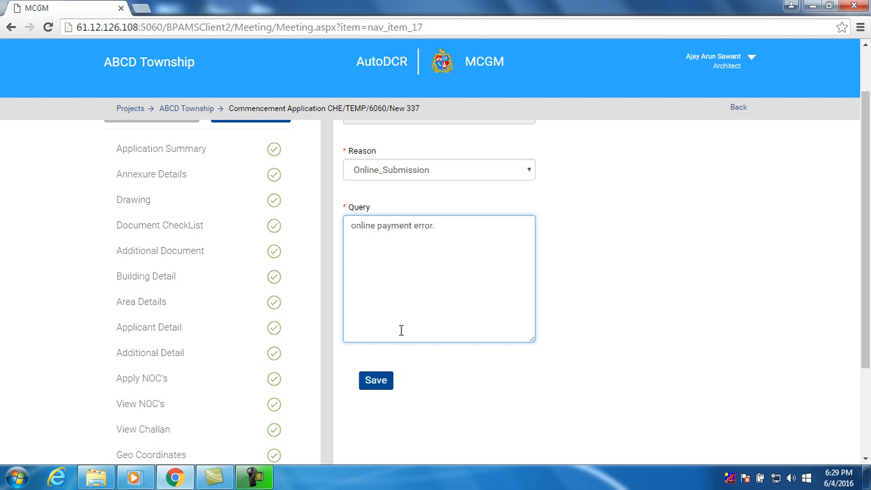
click(386, 387)
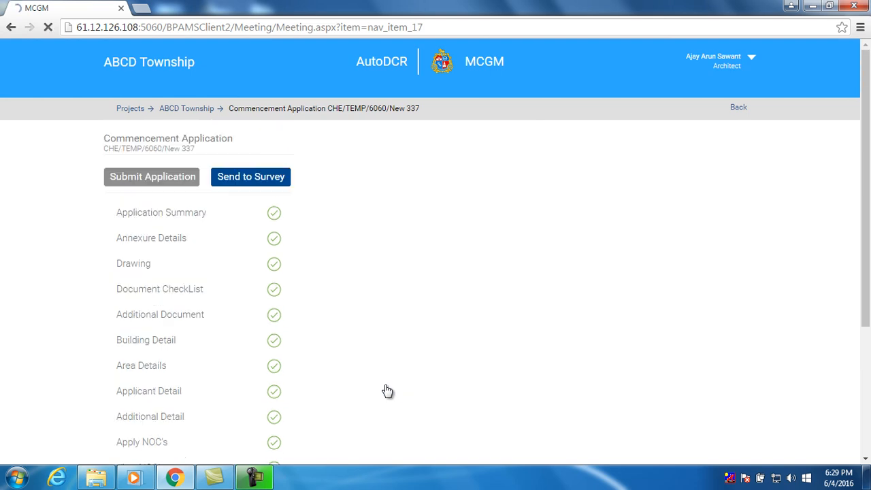
click(593, 166)
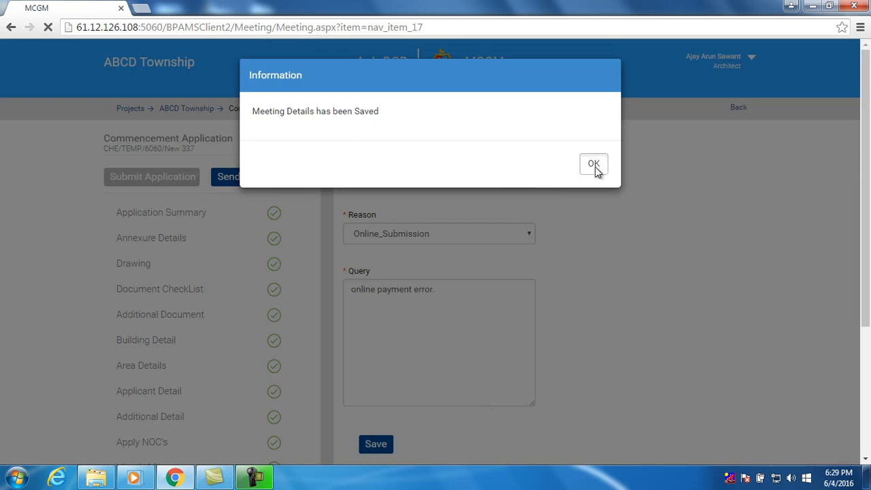
scroll(185, 431, down, 1)
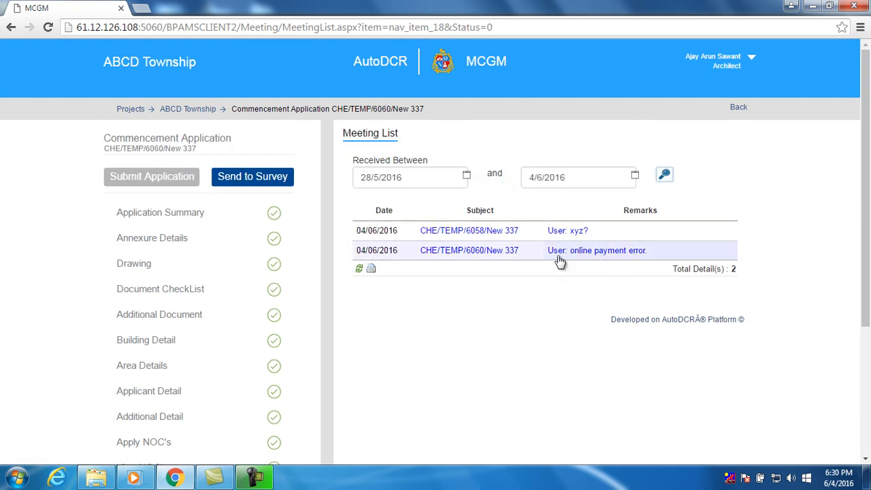
Open the first pending query's details, then return to the Pending Query list
click(501, 237)
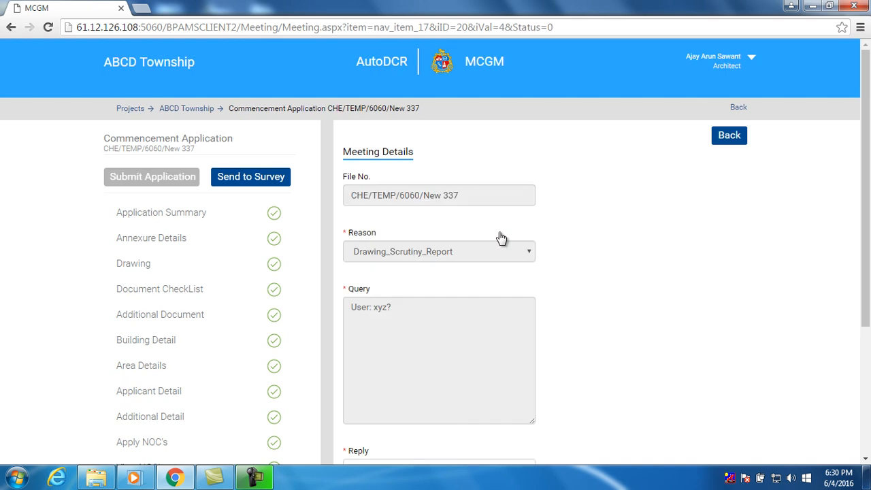
scroll(513, 247, down, 3)
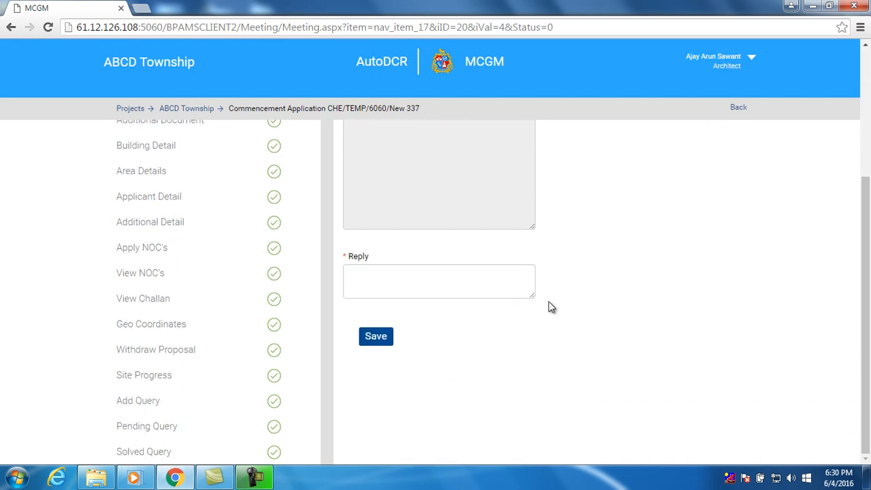
click(197, 437)
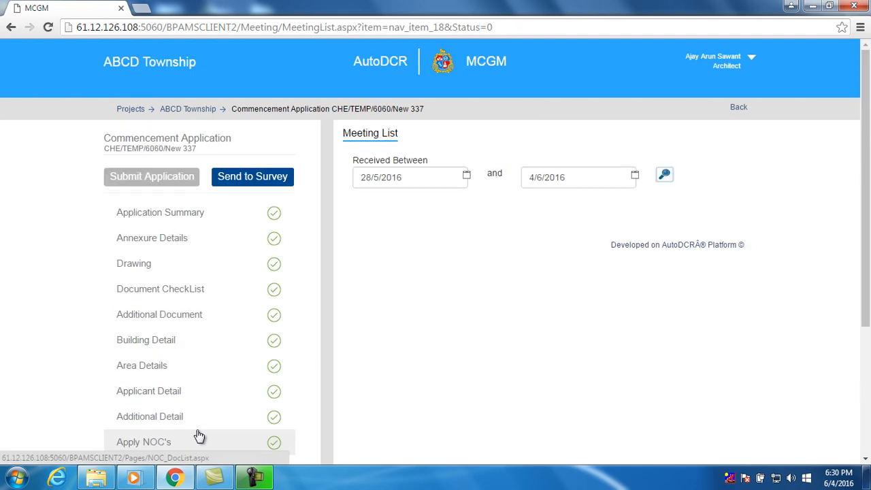
scroll(356, 399, down, 2)
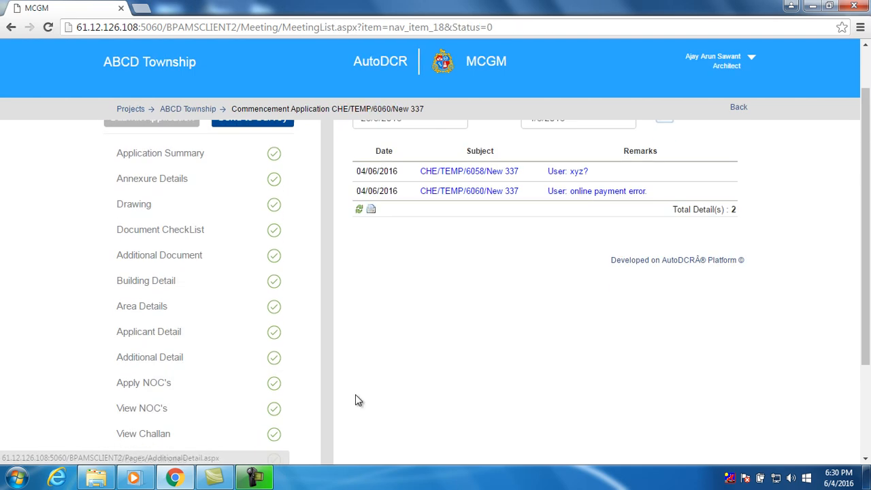
scroll(361, 394, down, 1)
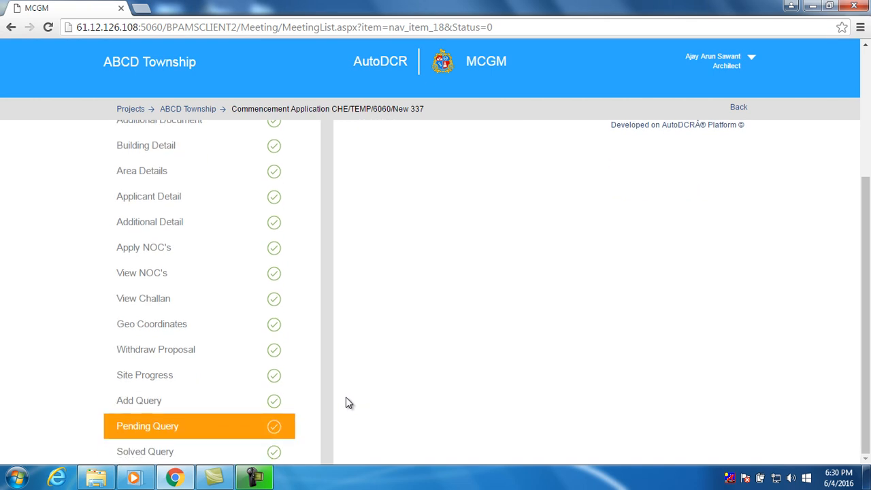
View the empty Solved Query list and scroll back to the top of the page
click(157, 453)
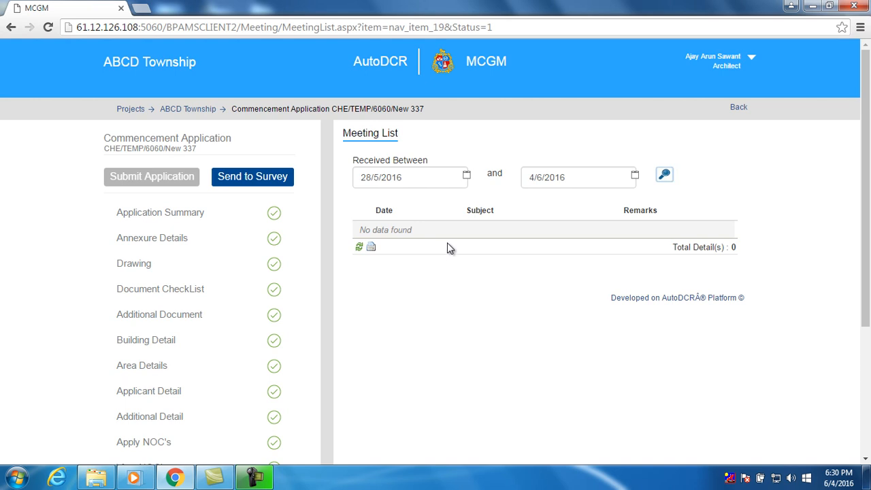
scroll(449, 252, down, 3)
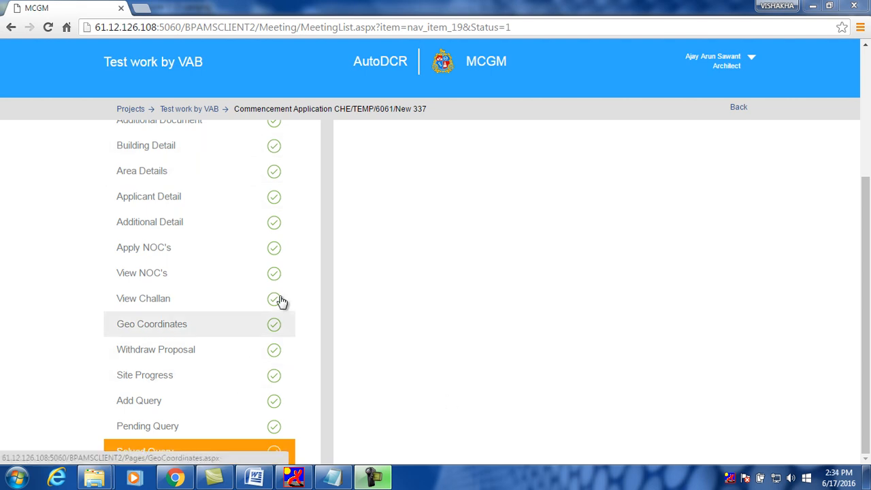
scroll(866, 306, up, 1)
drag(866, 276, 865, 181)
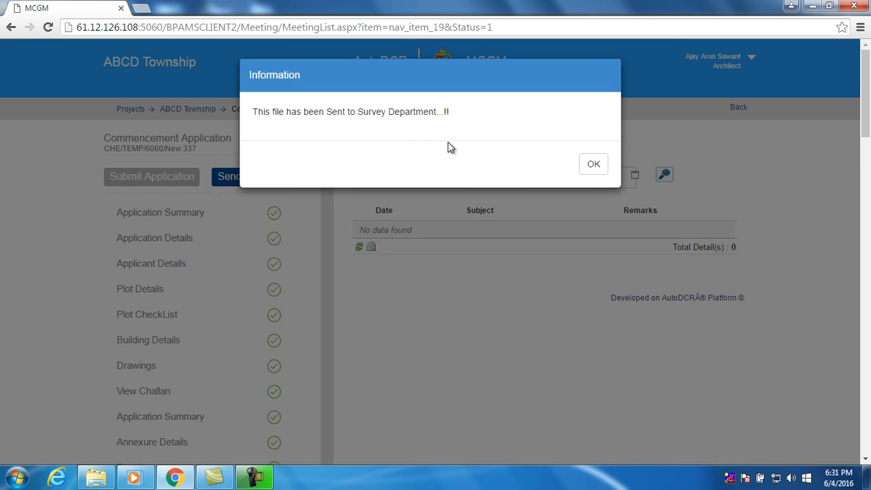
Acknowledge the sent-to-survey message and filter the dashboard to Commencement's 27 Draft applications
click(591, 170)
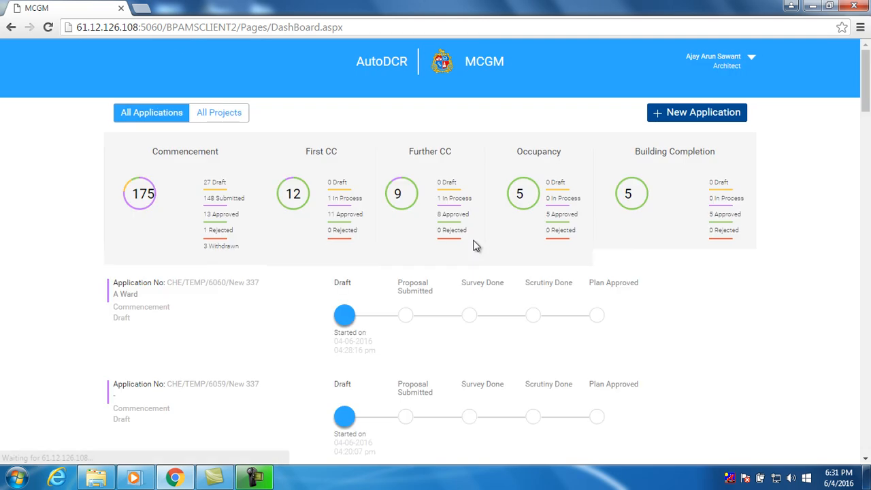
scroll(475, 246, down, 3)
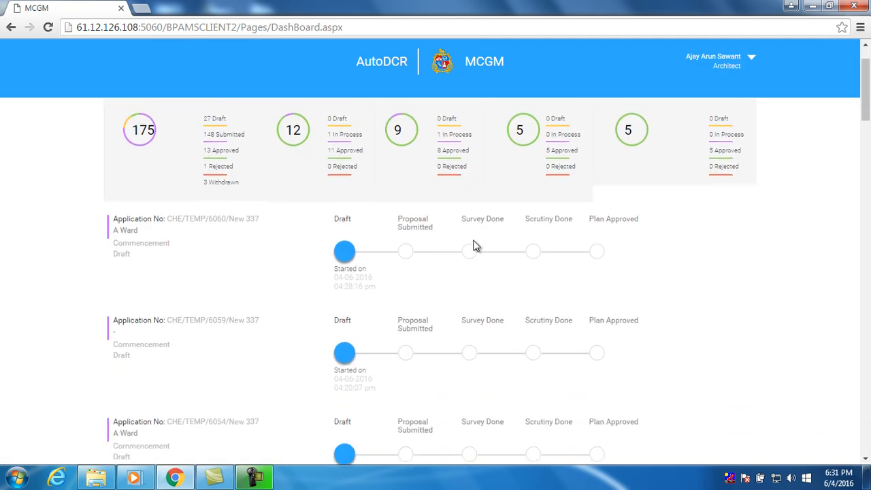
scroll(475, 246, up, 3)
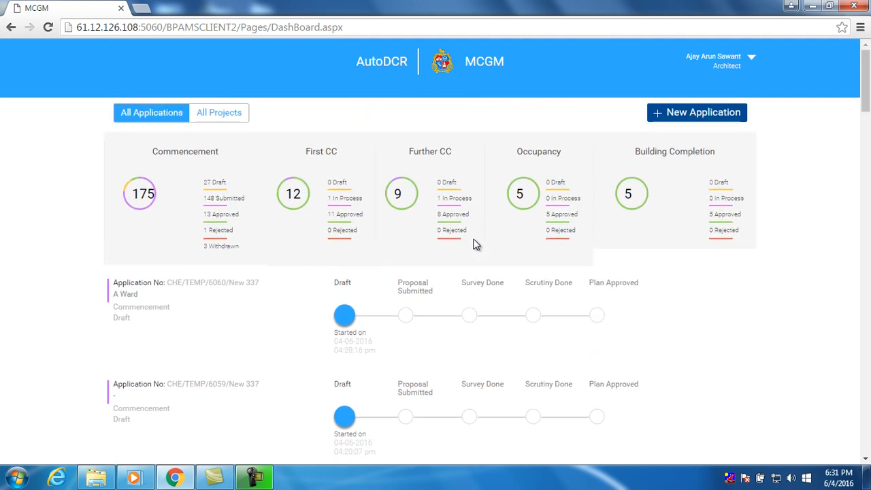
click(220, 189)
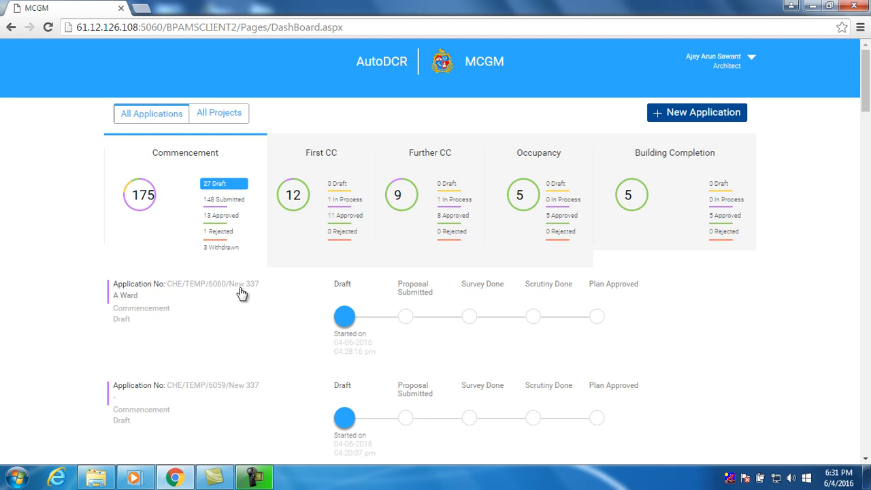
scroll(238, 293, down, 1)
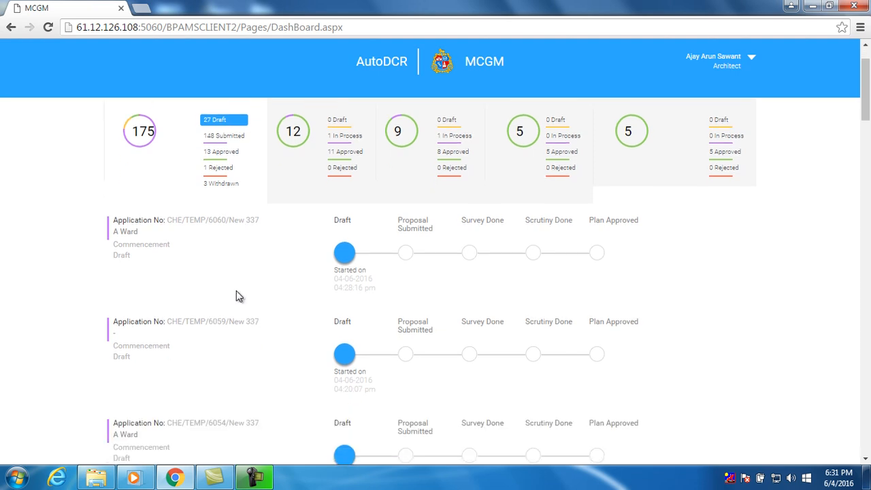
Open application CHE/TEMP/6060/New 337, review its summary, and submit the proposal
click(225, 227)
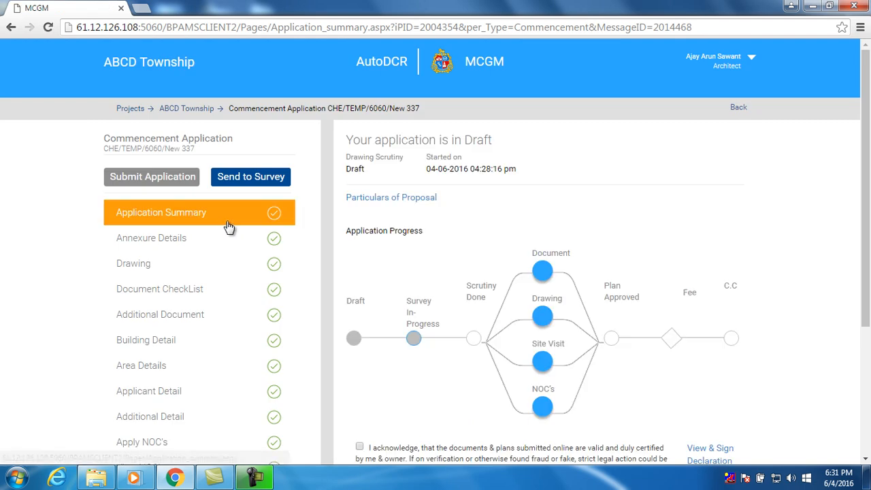
scroll(321, 243, down, 1)
scroll(321, 243, down, 2)
scroll(321, 243, up, 3)
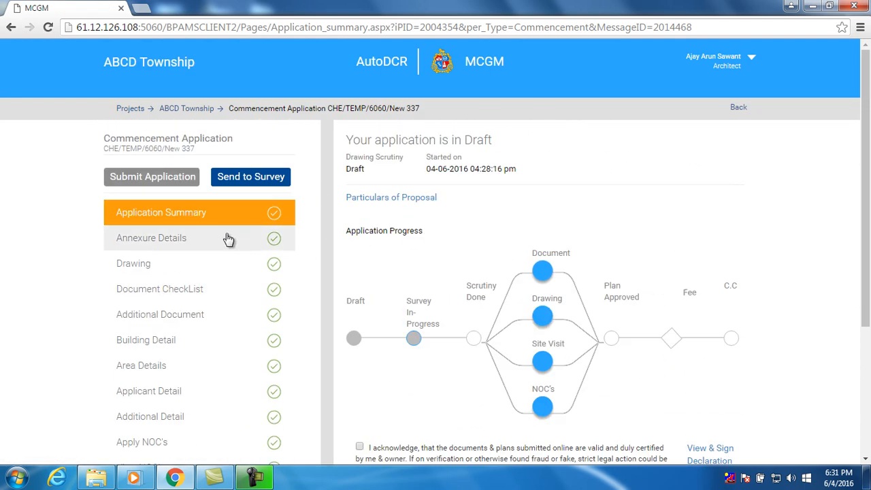
scroll(317, 277, down, 1)
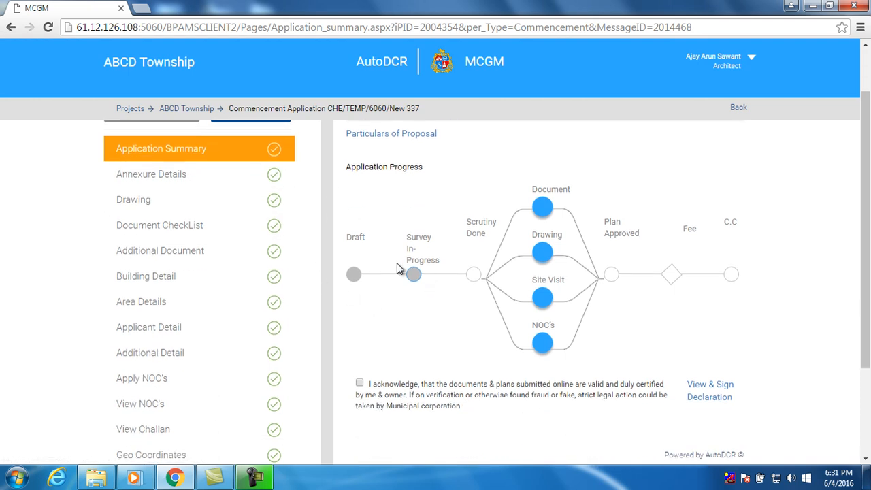
scroll(415, 285, up, 1)
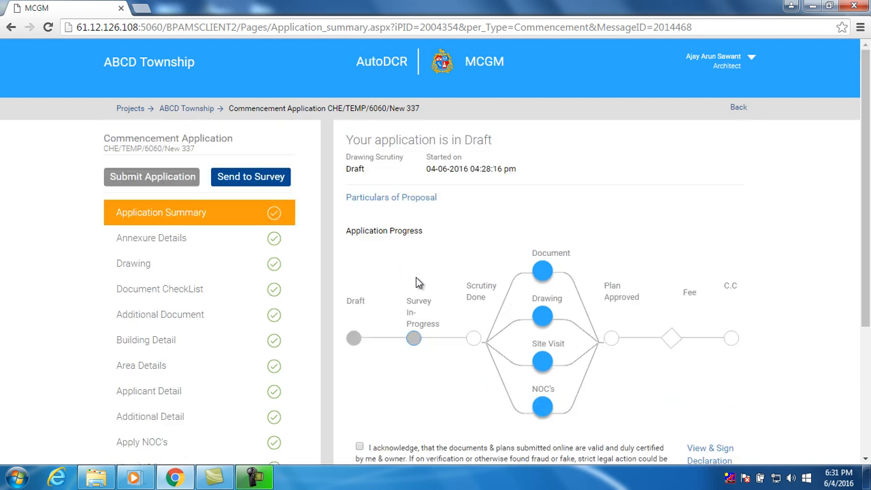
scroll(426, 300, down, 2)
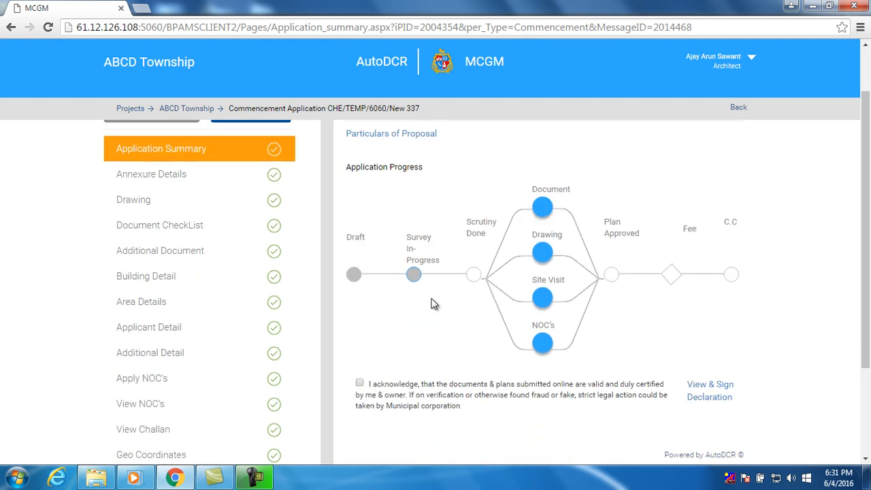
scroll(436, 293, up, 2)
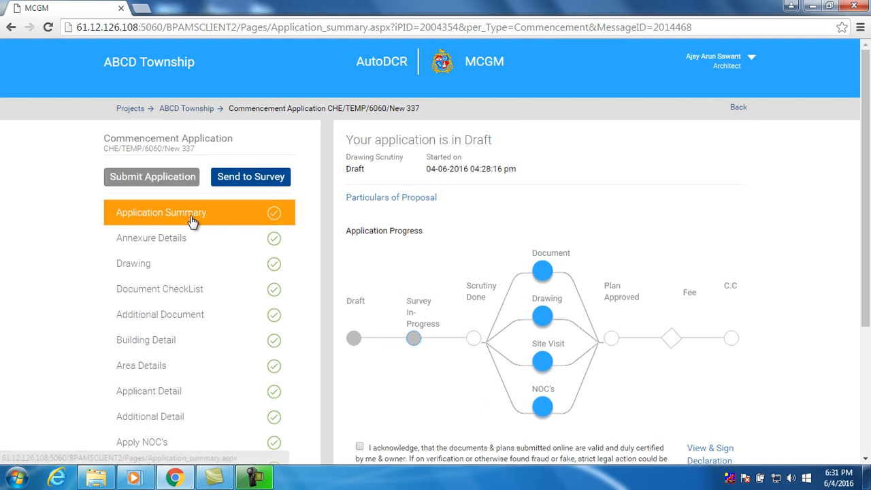
click(171, 180)
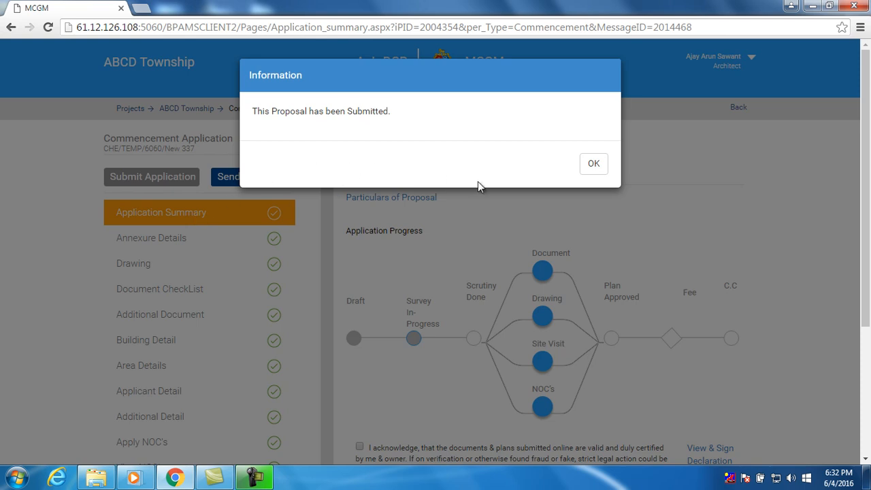
click(590, 170)
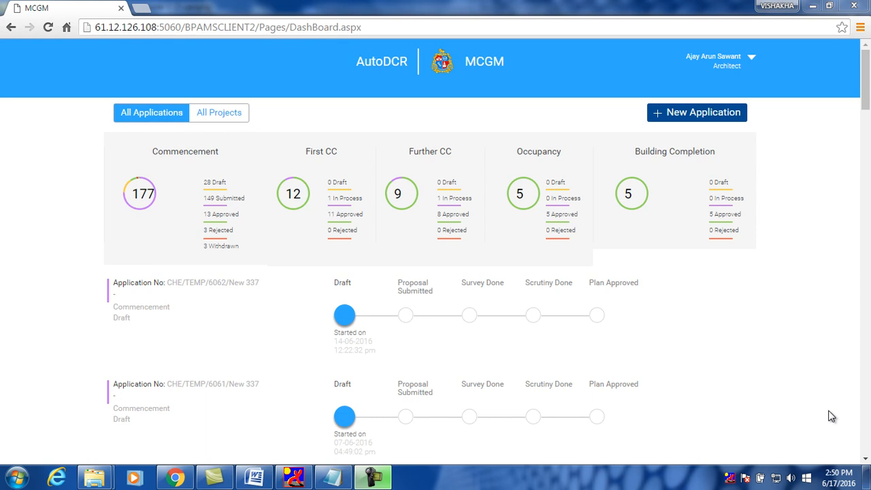
Open the architect's Profile from the account menu and save the profile details
click(752, 62)
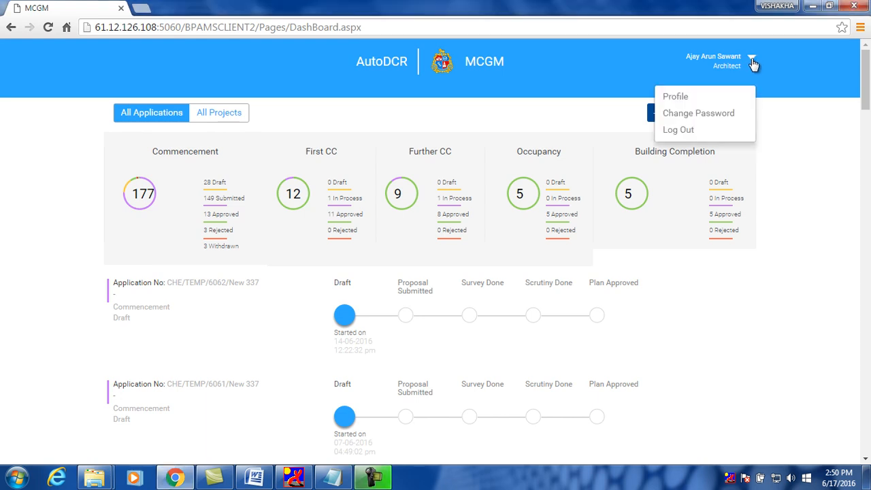
click(701, 101)
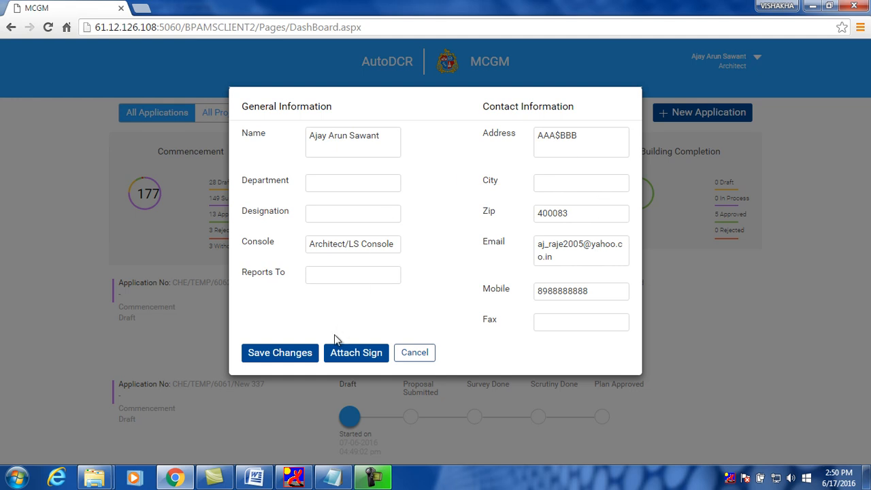
click(288, 359)
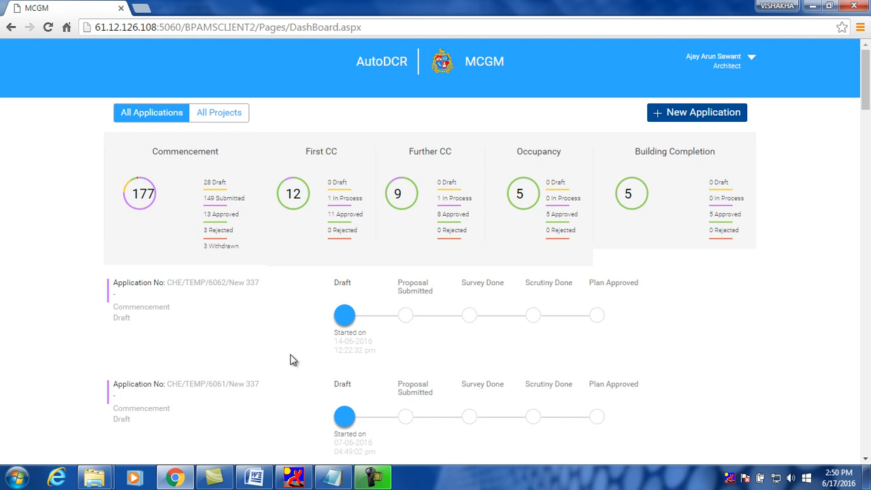
click(224, 199)
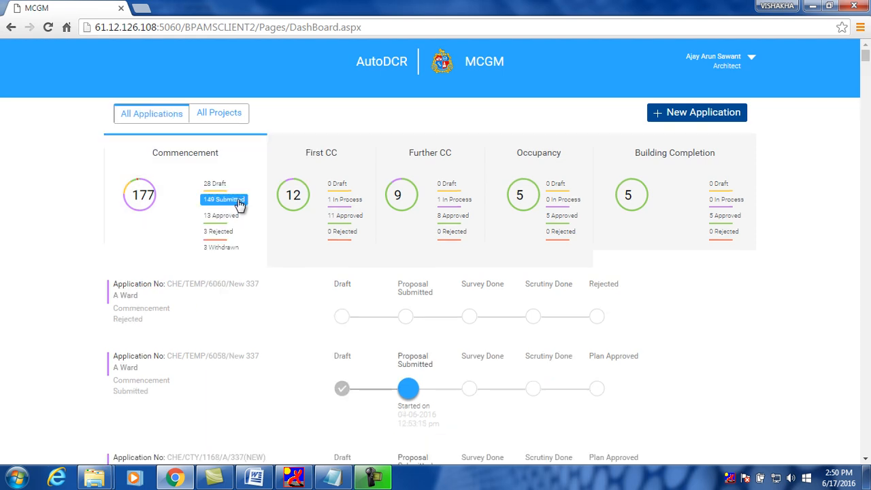
scroll(235, 215, down, 1)
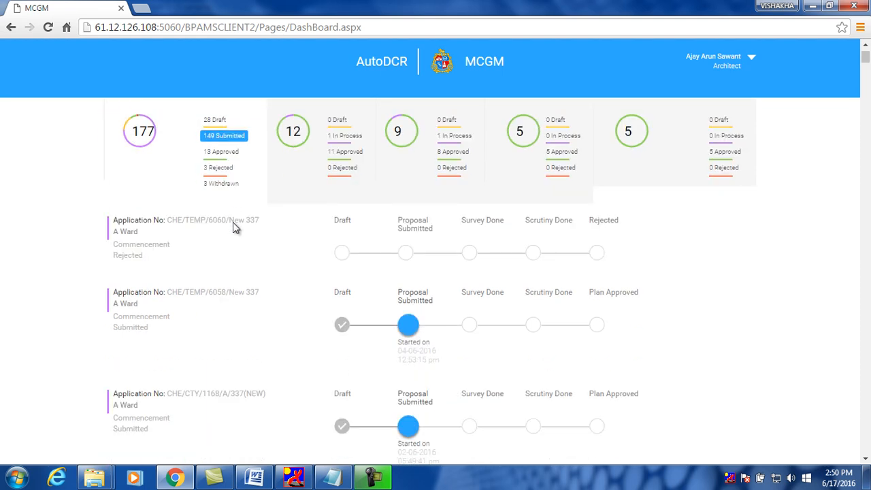
click(232, 298)
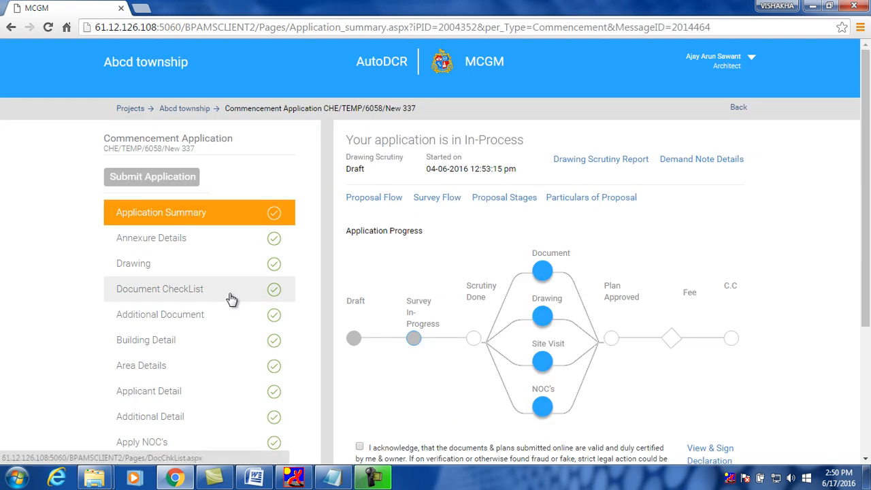
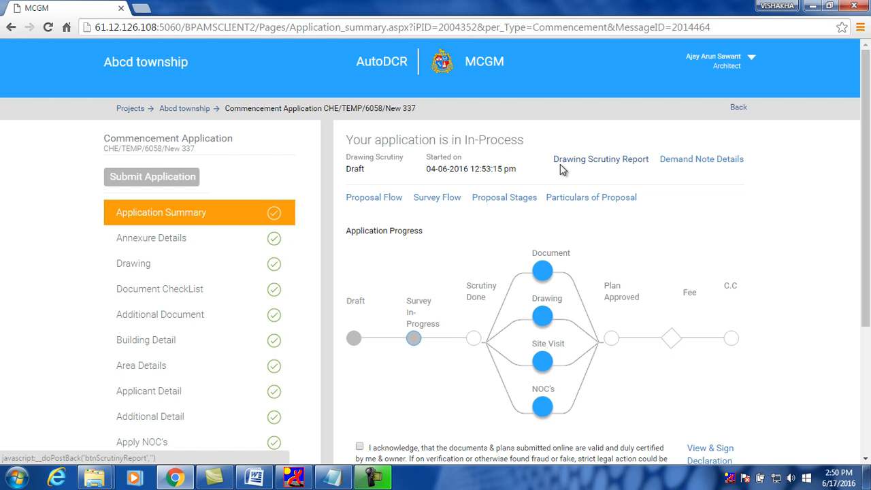
Open and print the drawing's technical scrutiny report
click(621, 163)
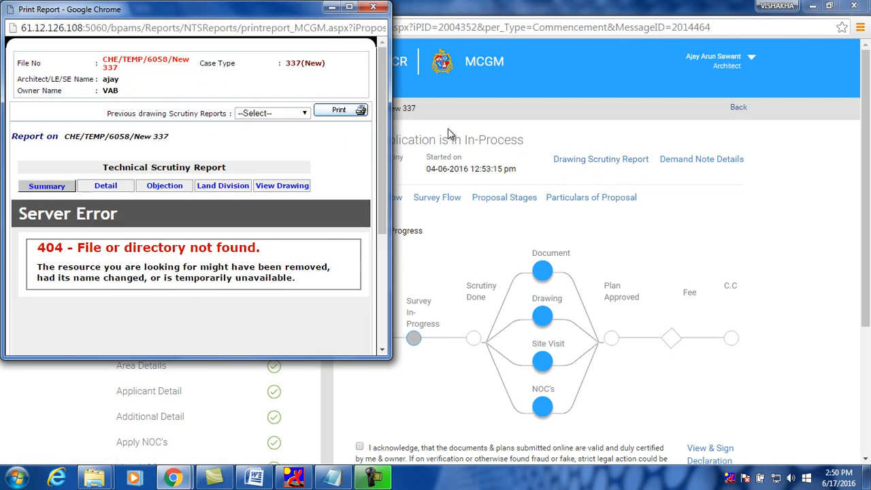
click(350, 117)
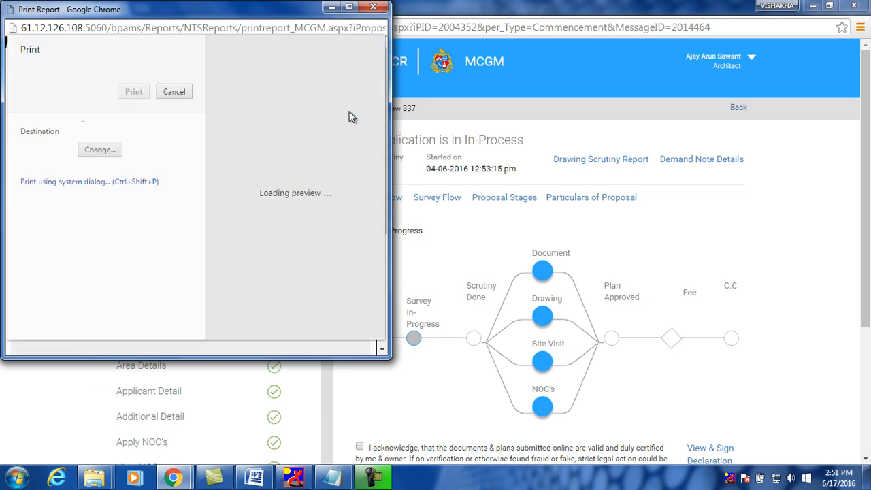
click(378, 8)
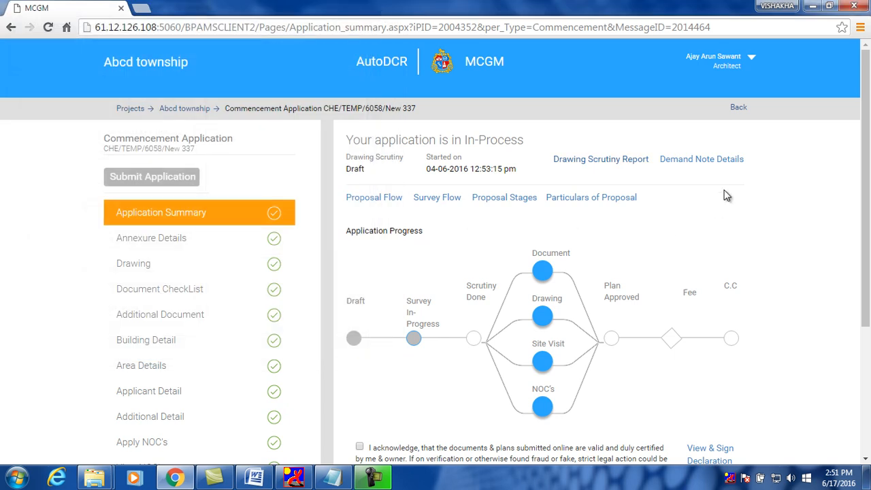
Review the demand note payment details in the payments made window
click(718, 163)
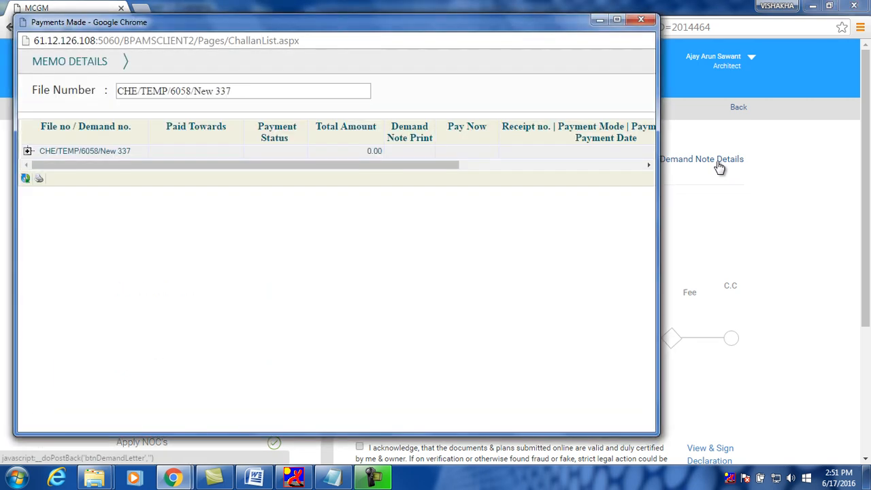
drag(445, 165, 647, 170)
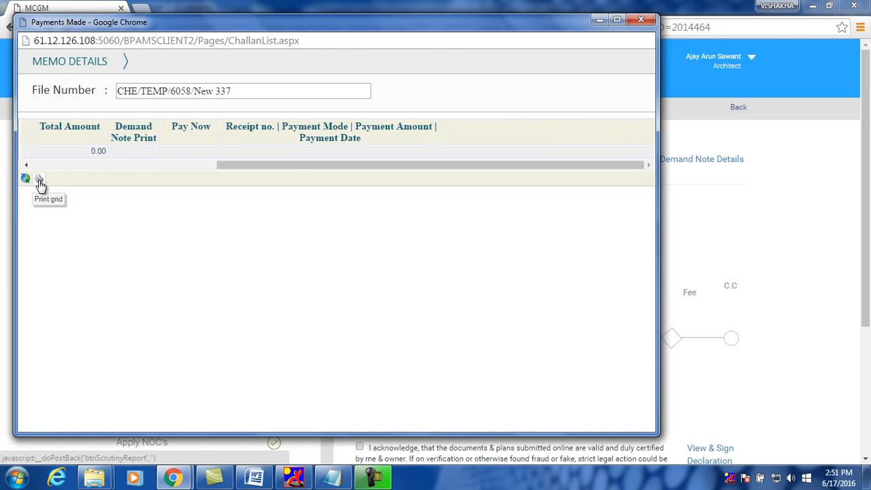
click(641, 19)
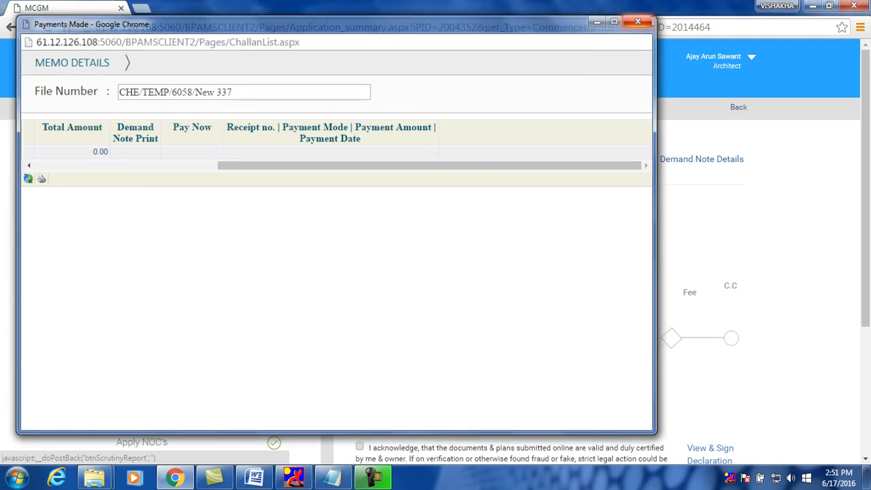
Check the proposal approval flow, the survey approval flow and the proposal stages
scroll(772, 195, down, 1)
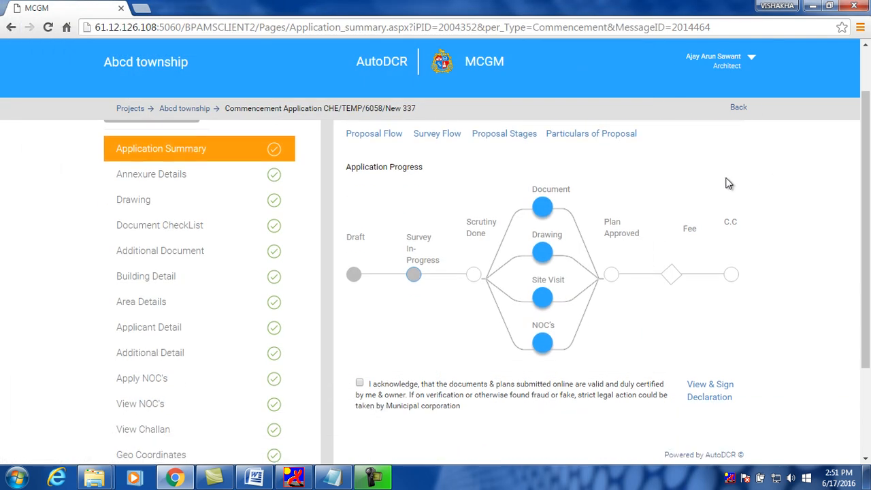
click(380, 138)
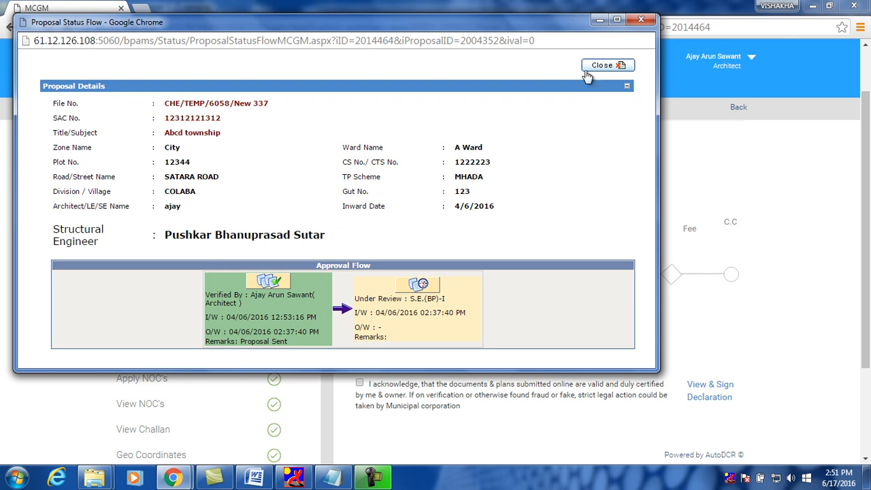
click(641, 20)
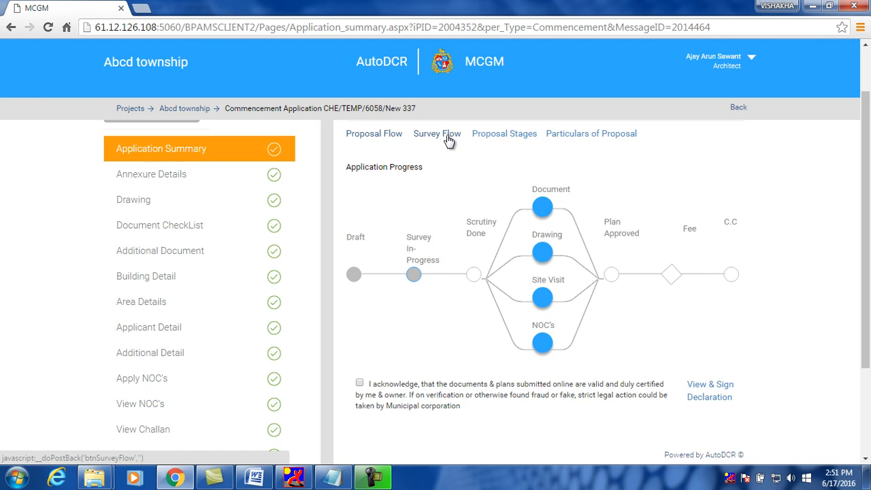
scroll(430, 141, up, 1)
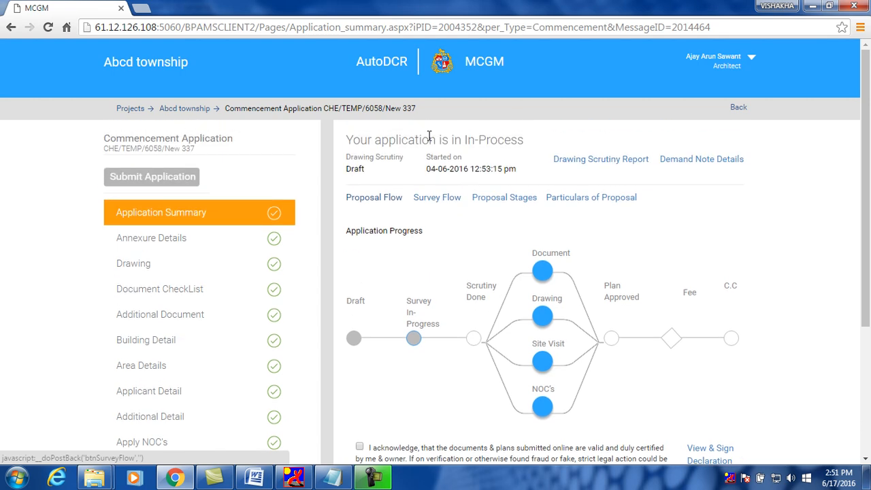
click(445, 200)
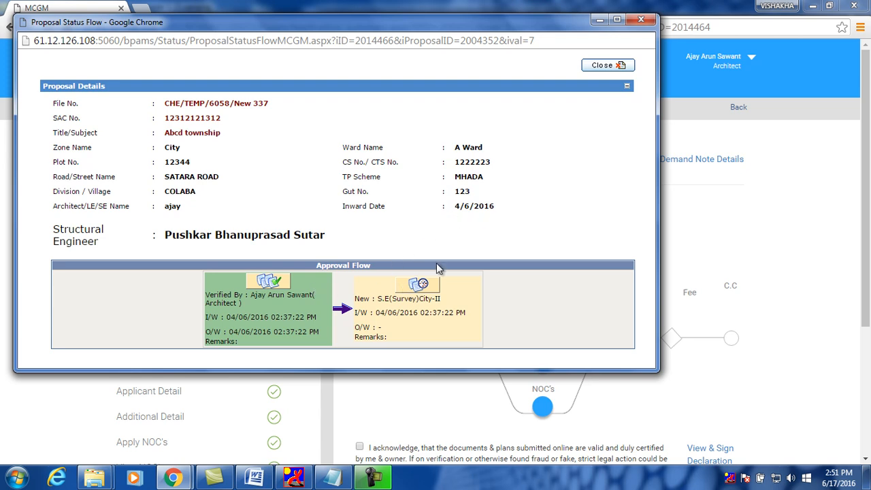
click(640, 19)
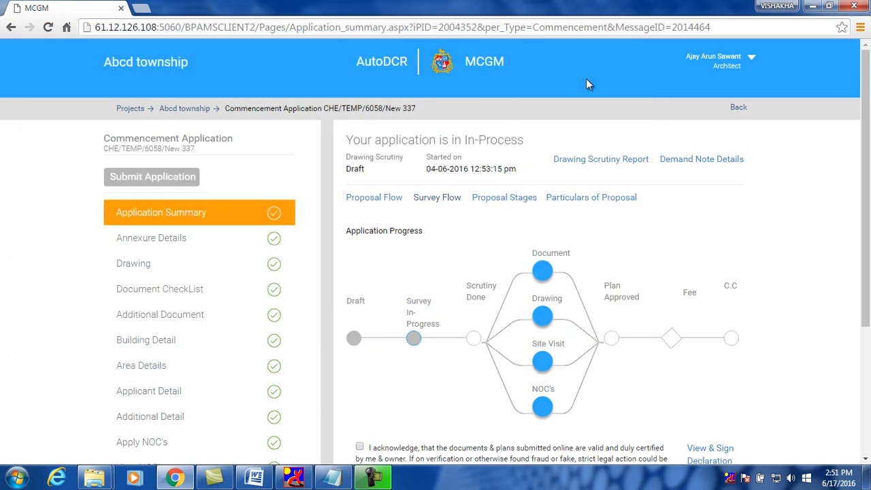
click(510, 201)
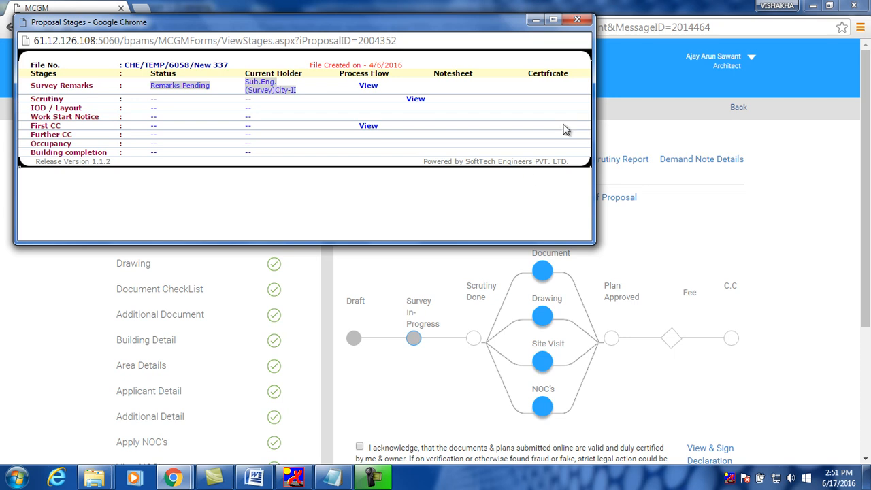
click(576, 19)
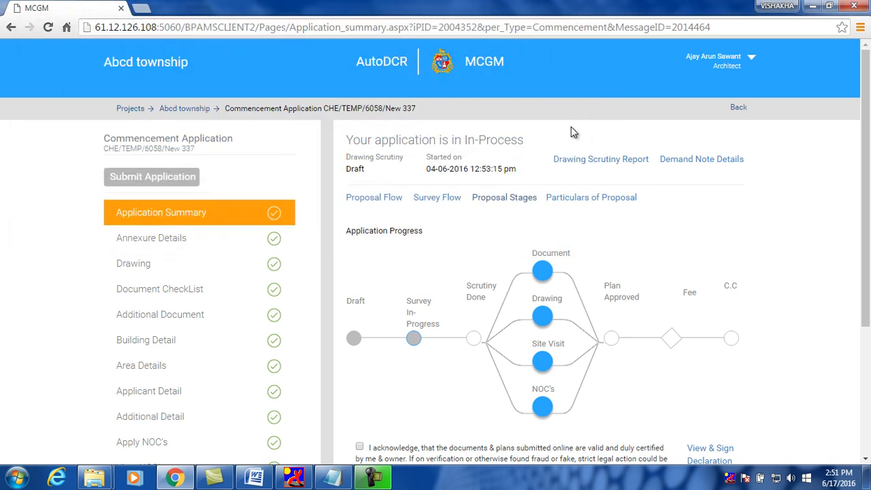
Print the Particulars of Development report, then log out of the architect's account
click(581, 202)
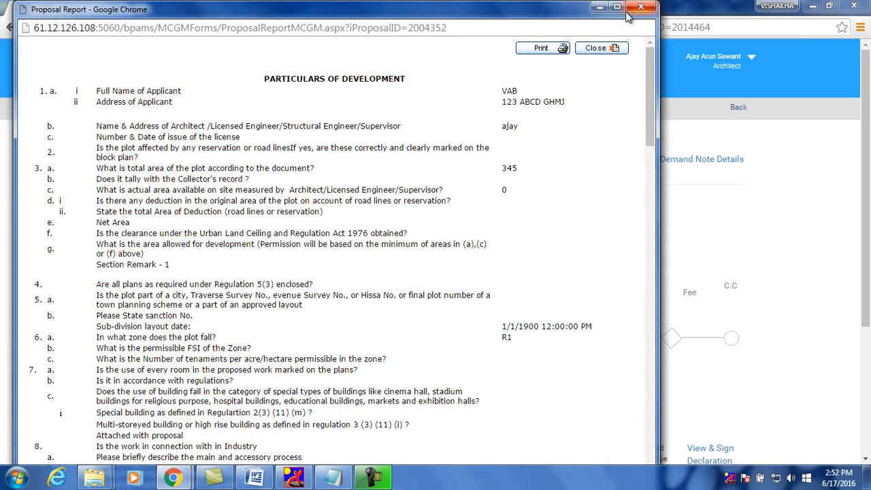
mouse_move(649, 68)
mouse_down()
mouse_move(655, 408)
mouse_move(670, 217)
mouse_move(666, 71)
mouse_up()
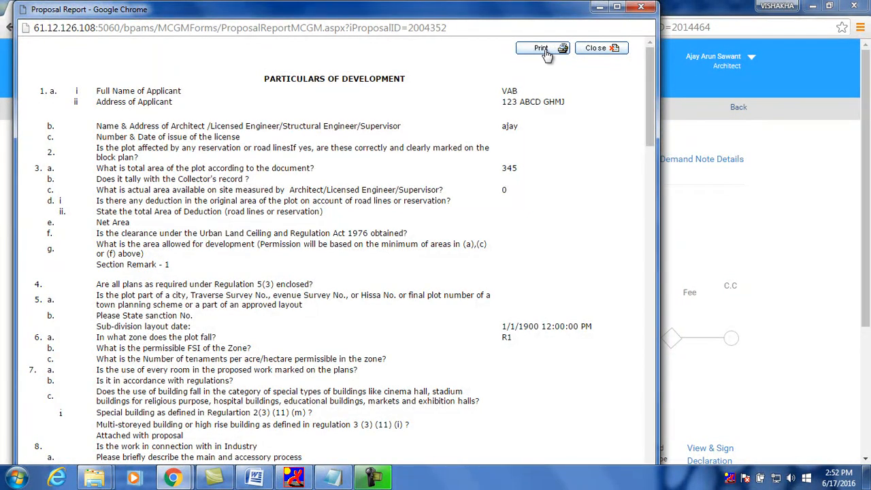
click(548, 53)
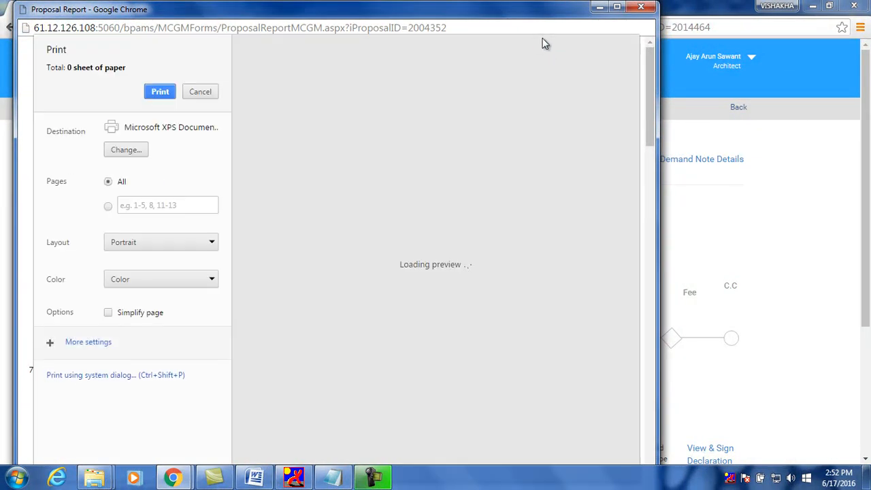
click(640, 9)
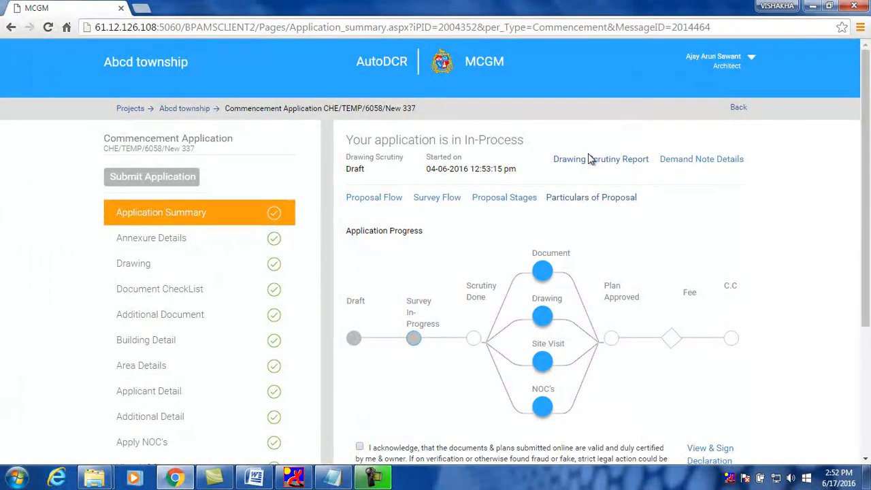
click(752, 61)
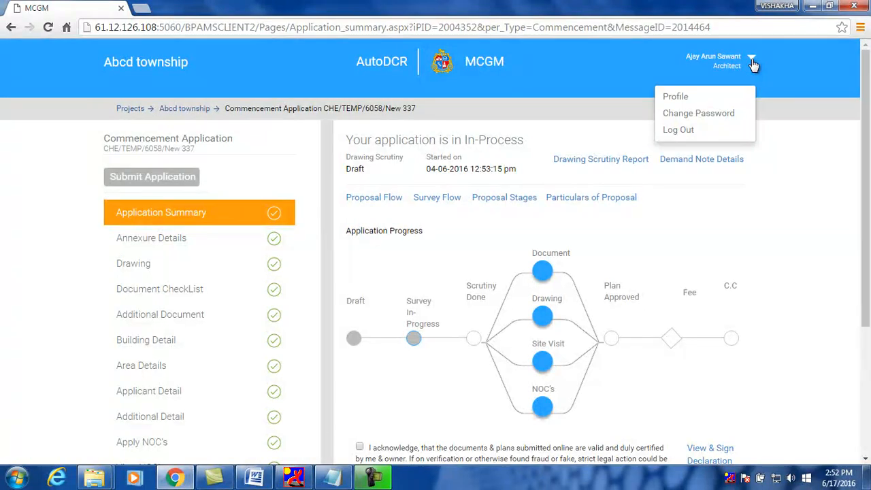
click(689, 135)
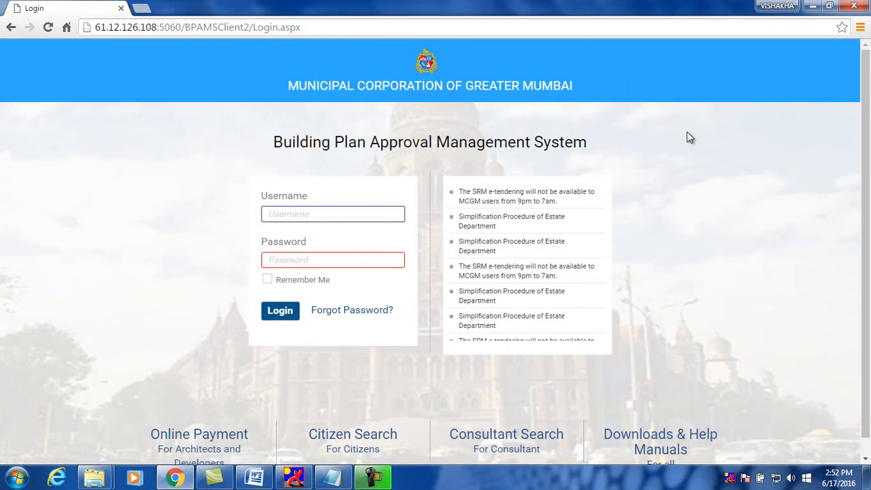